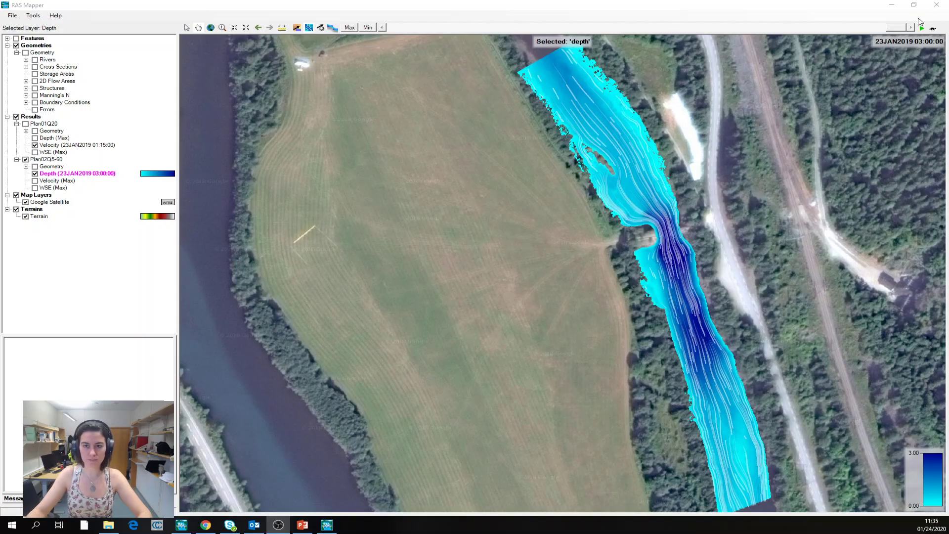
Close the open RAS Mapper results window and launch HEC-RAS 5.0.7
click(938, 6)
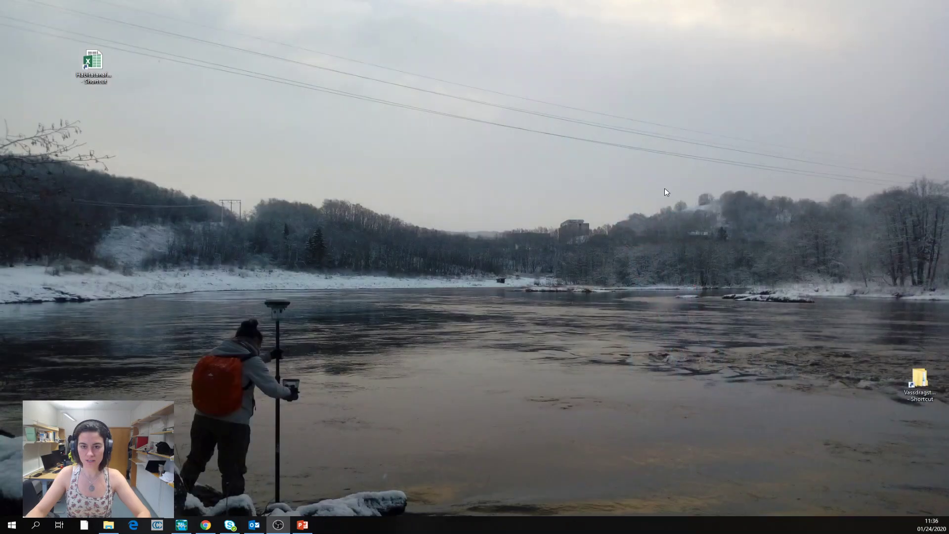
click(35, 525)
text(hec)
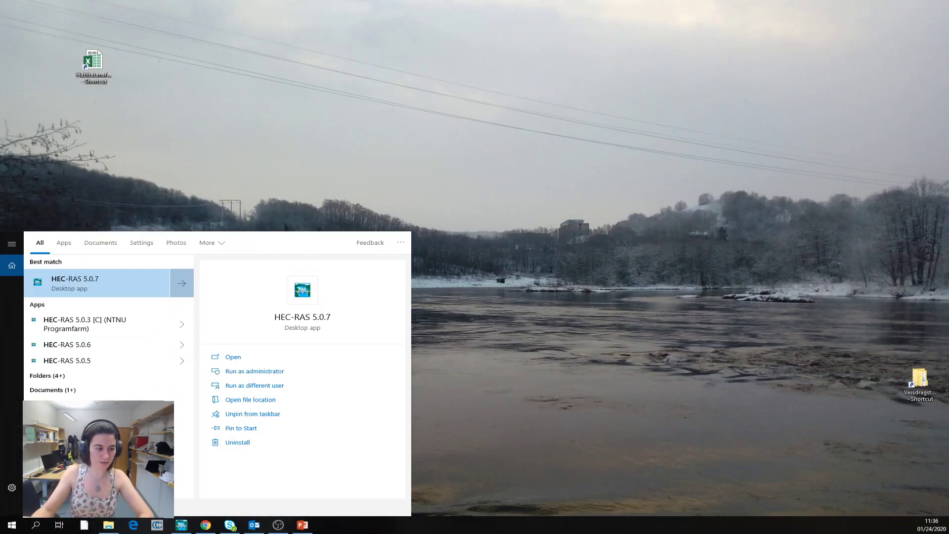
click(117, 285)
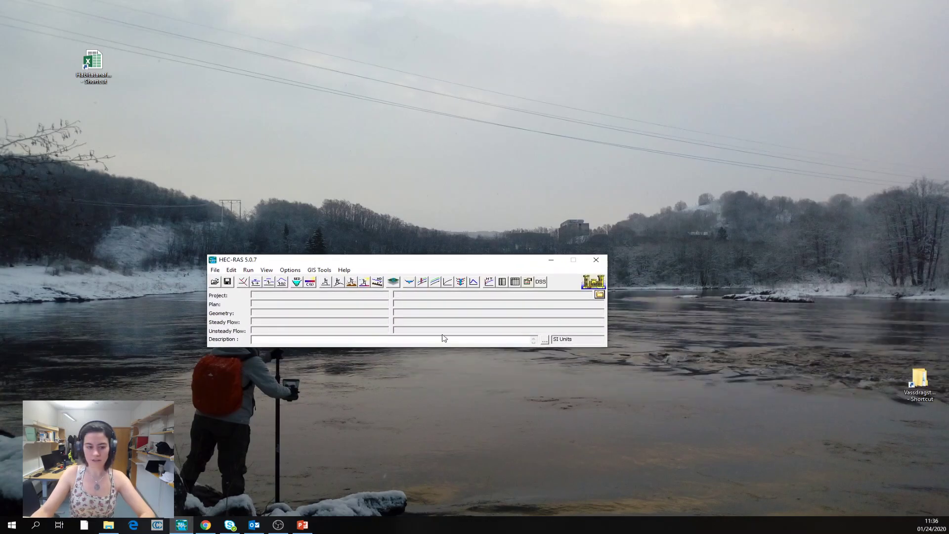
Open the Windows region settings and check the country or region, leaving United States selected
click(36, 524)
text(time)
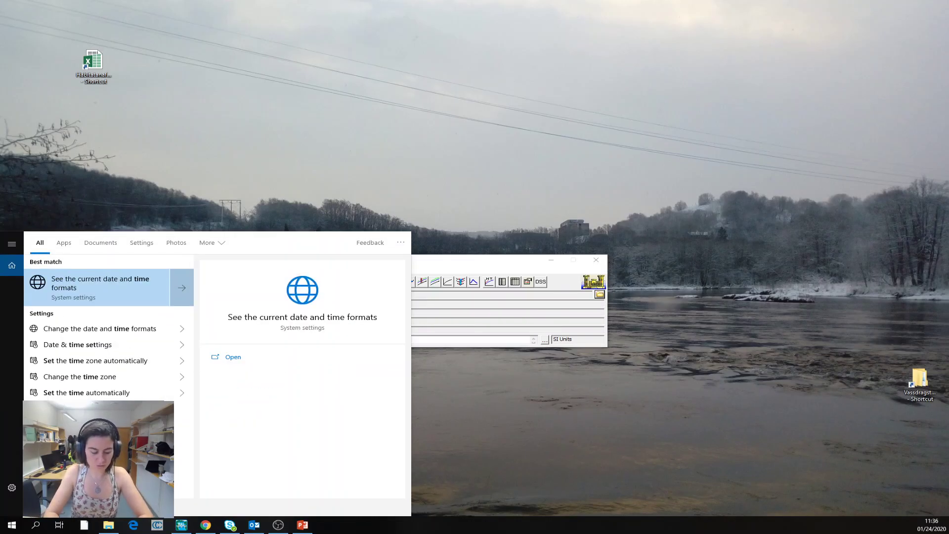
click(132, 344)
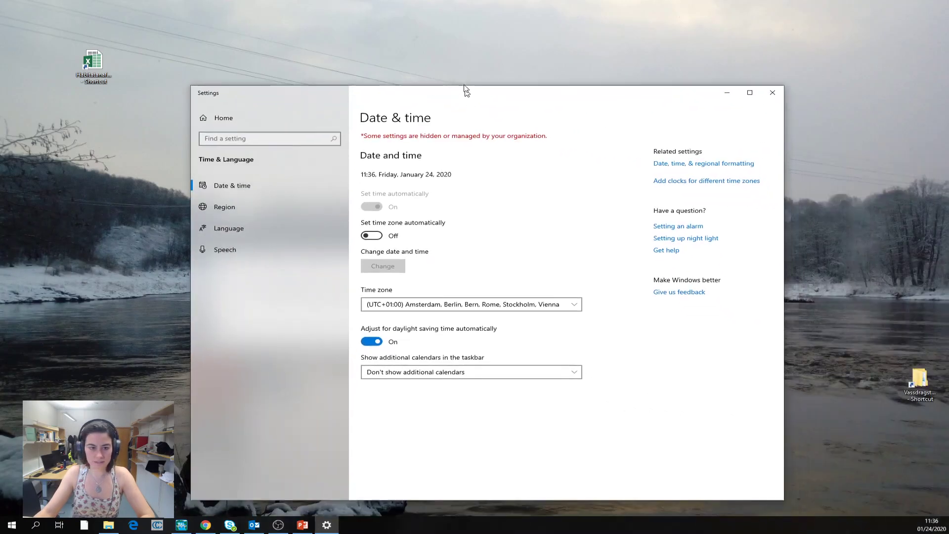
click(699, 149)
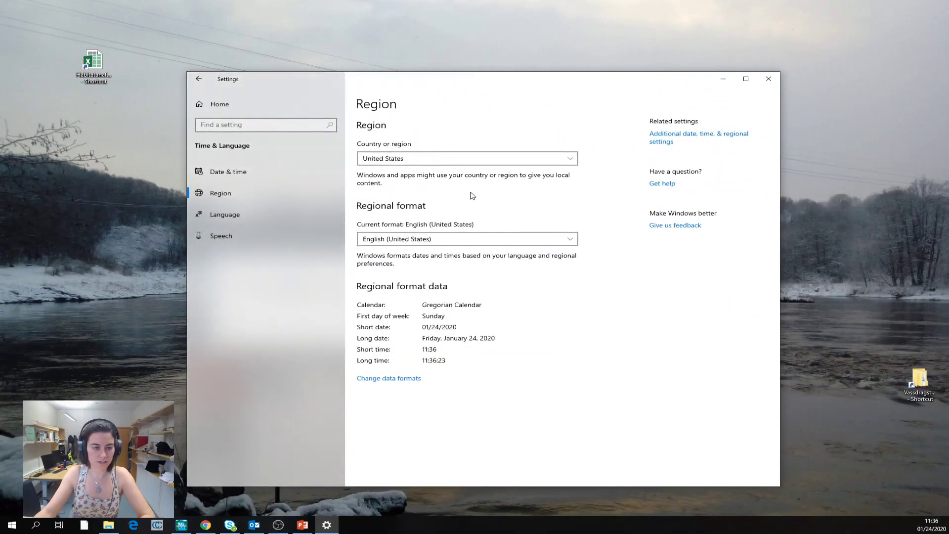
click(451, 160)
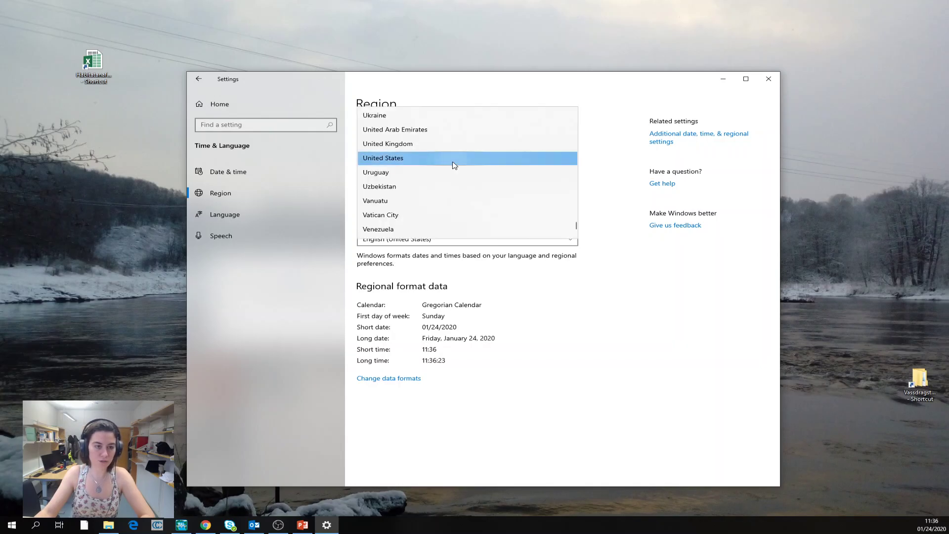
click(453, 164)
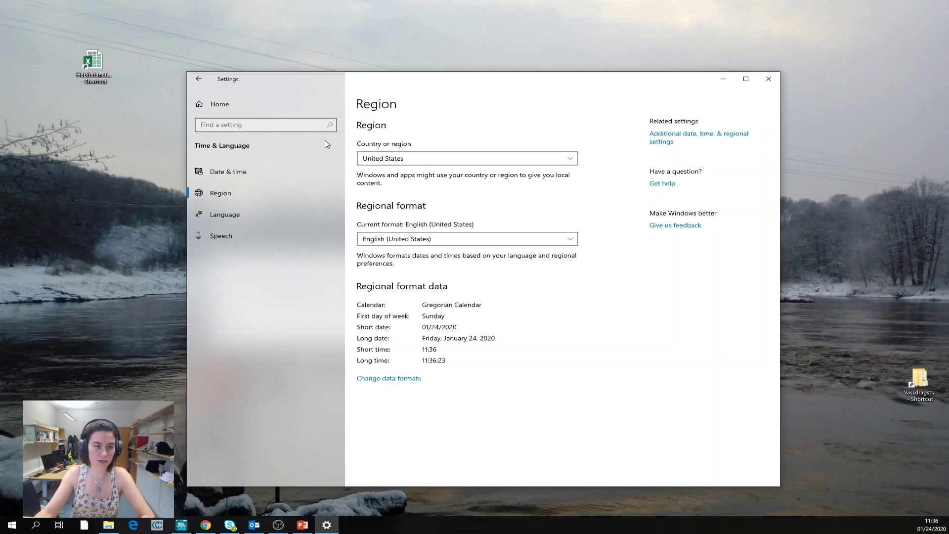
Check the regional date, time and number formats in the Control Panel, and close all the settings windows
click(660, 141)
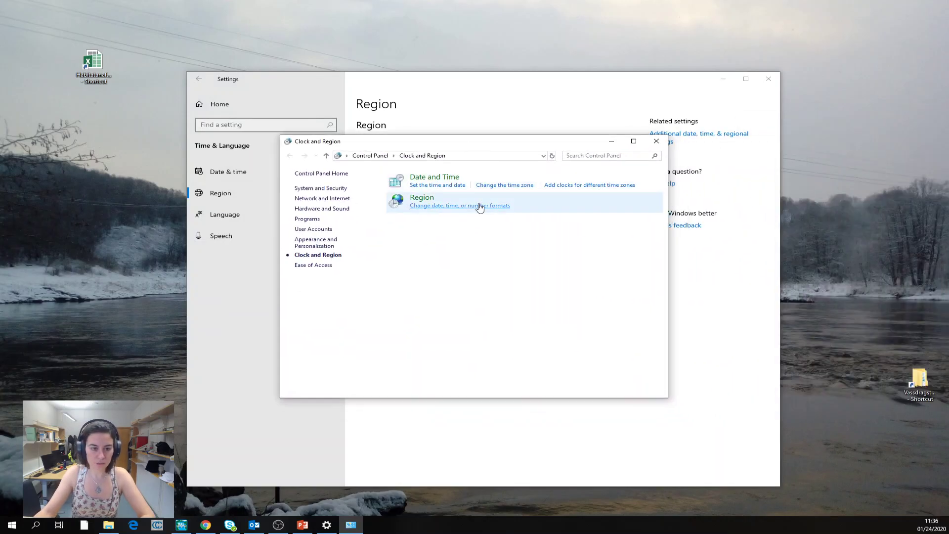
click(479, 206)
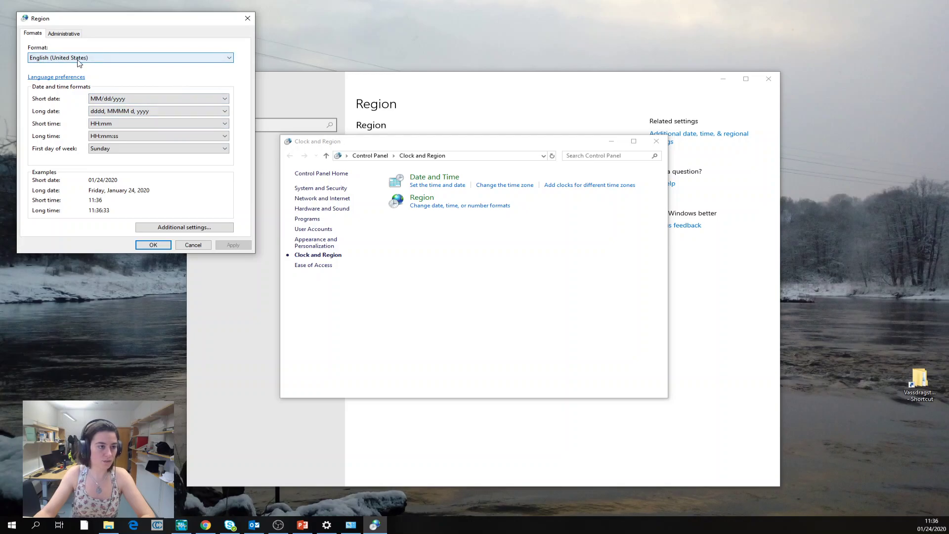
click(247, 19)
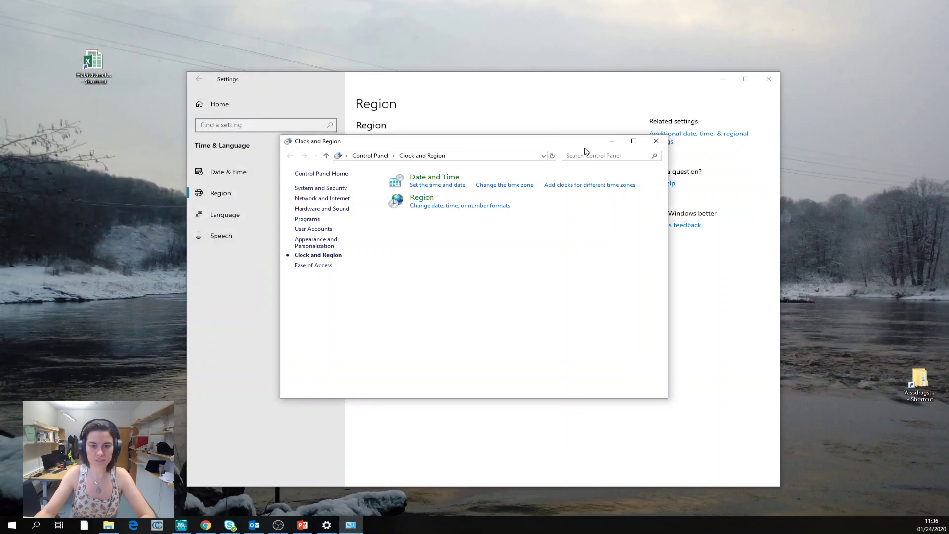
click(656, 141)
click(769, 78)
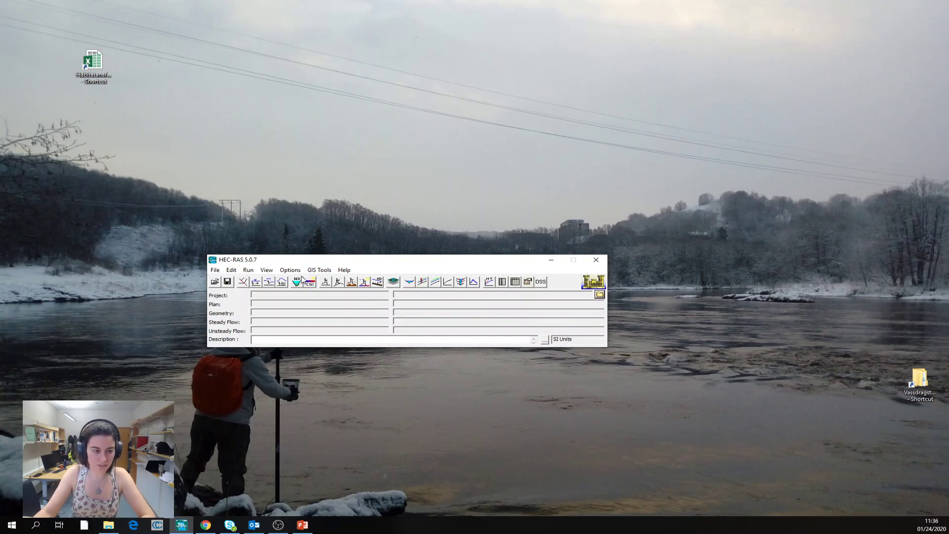
Set the HEC-RAS unit system to System International (Metric System) as the default for new projects
click(297, 271)
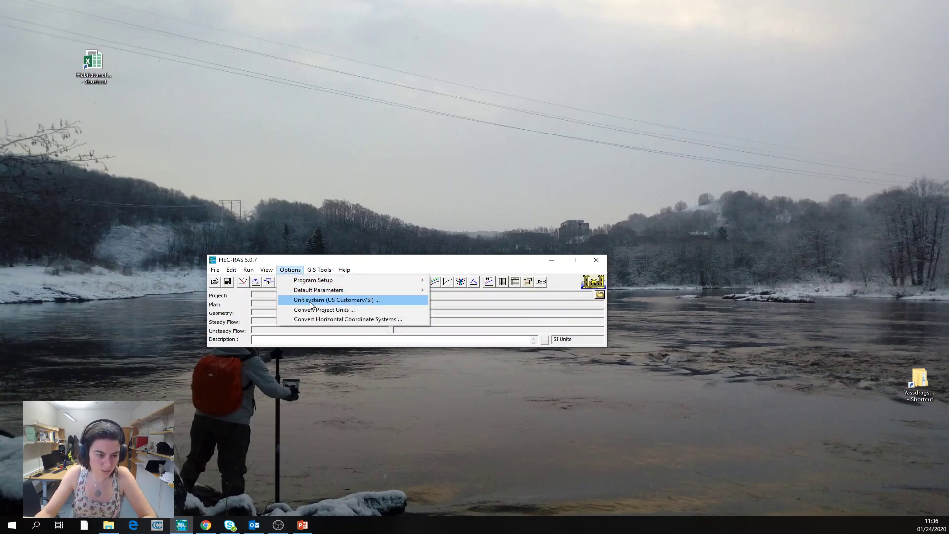
click(310, 300)
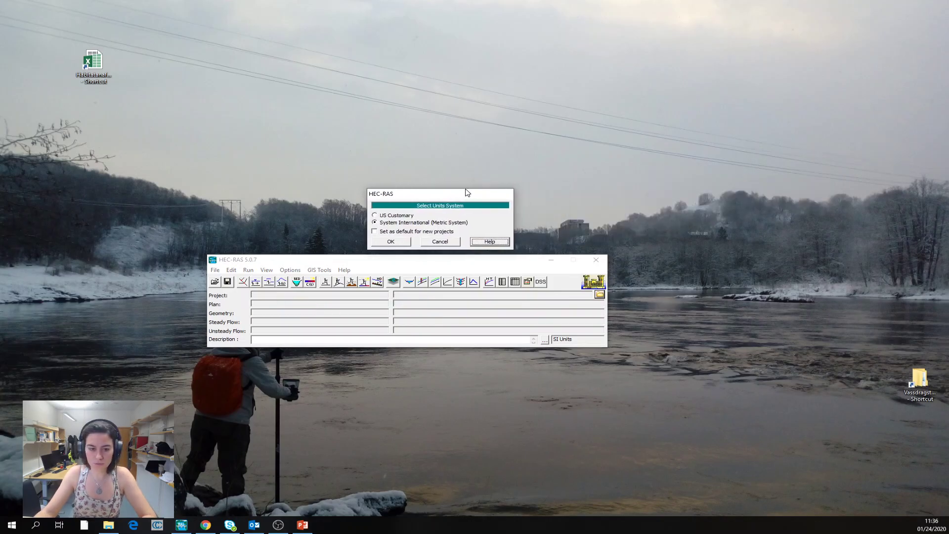
click(382, 232)
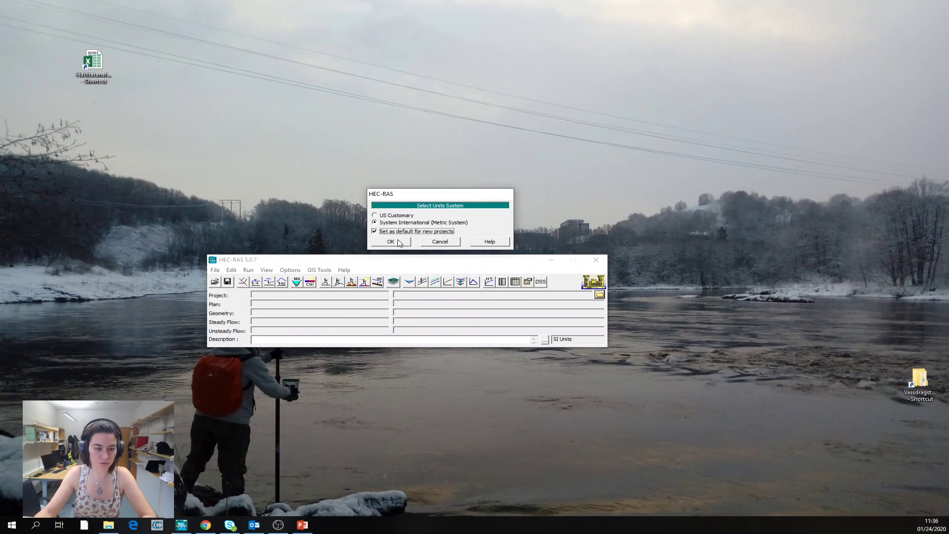
click(398, 241)
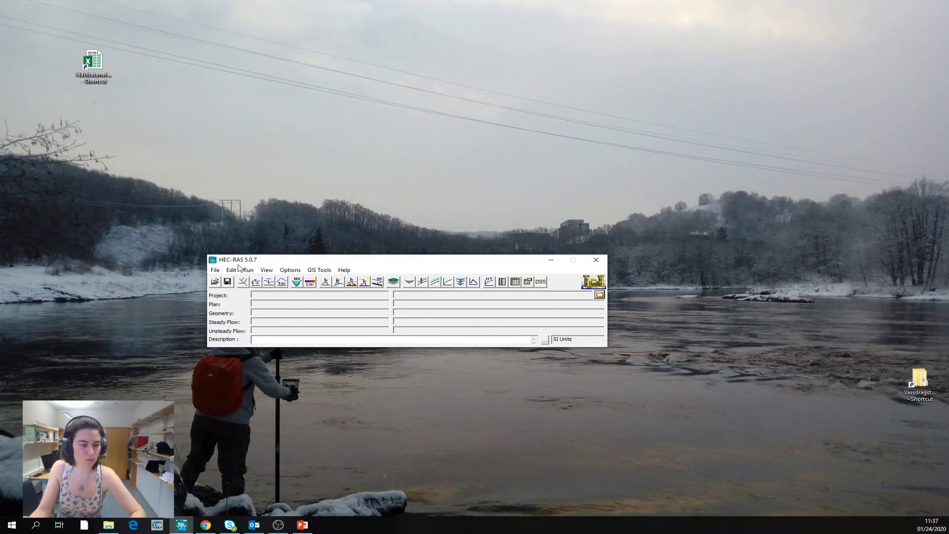
Start saving the project under a new name and choose the 04 Model folder inside OneDrive - NTNU, LasTools and HEC-RAS
click(220, 272)
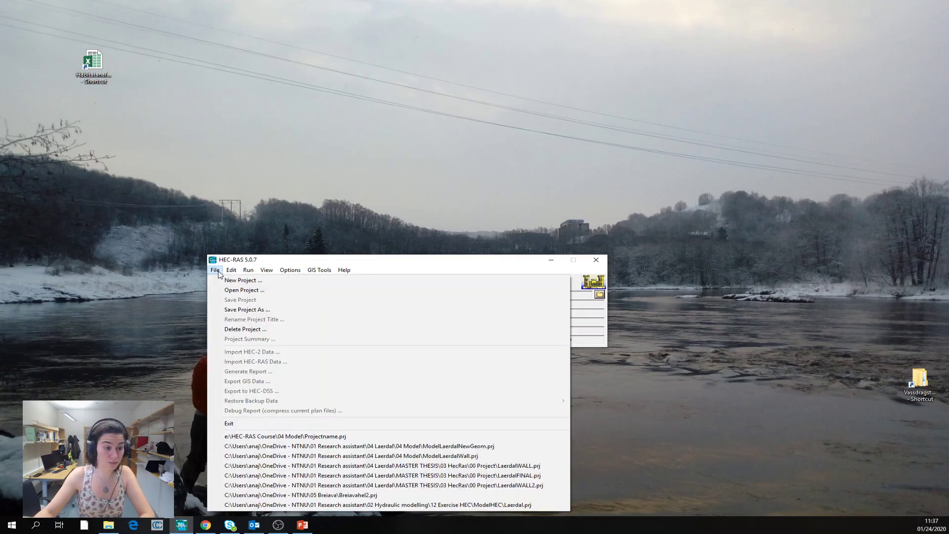
click(245, 310)
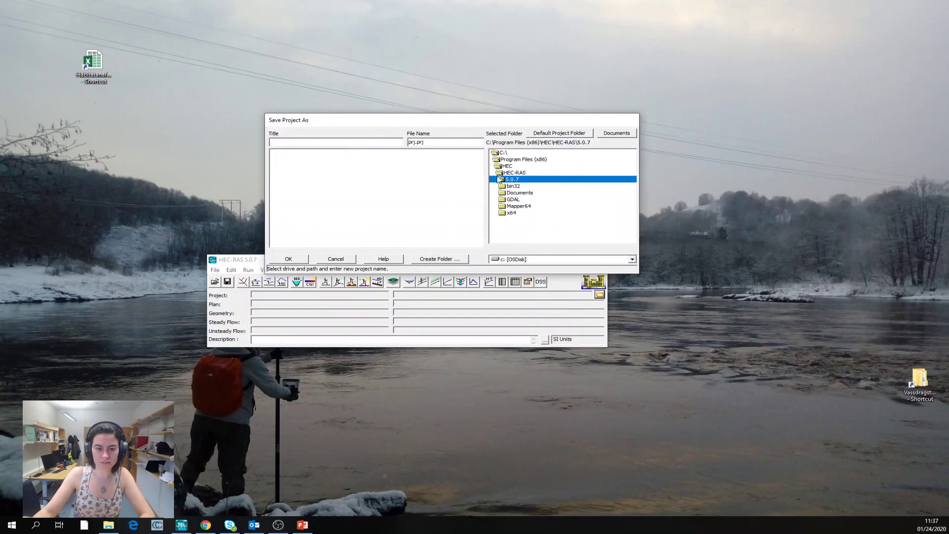
click(503, 153)
double_click(502, 153)
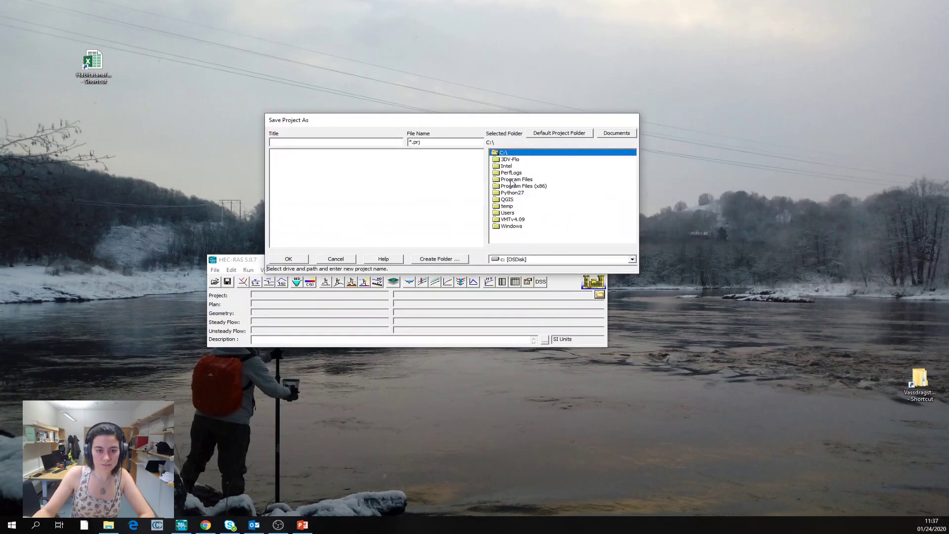
double_click(513, 218)
double_click(509, 174)
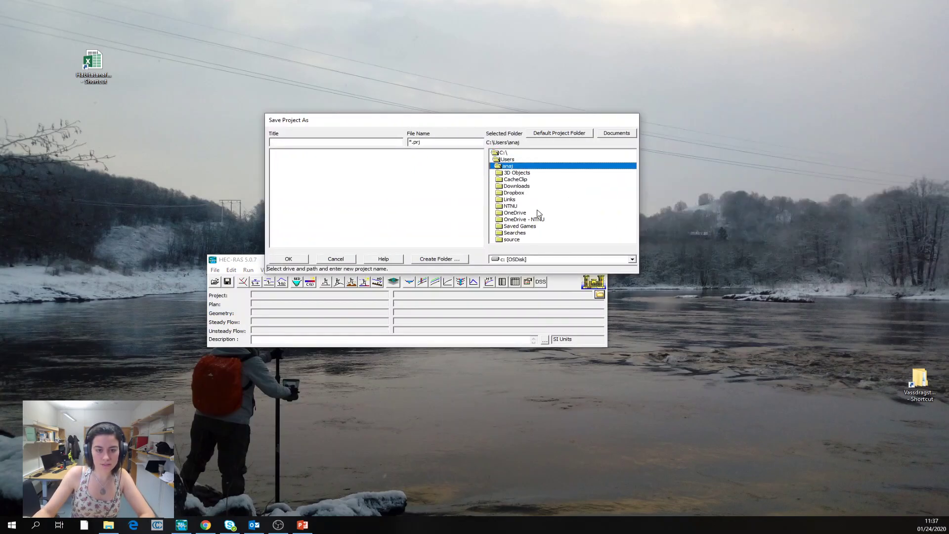
double_click(524, 224)
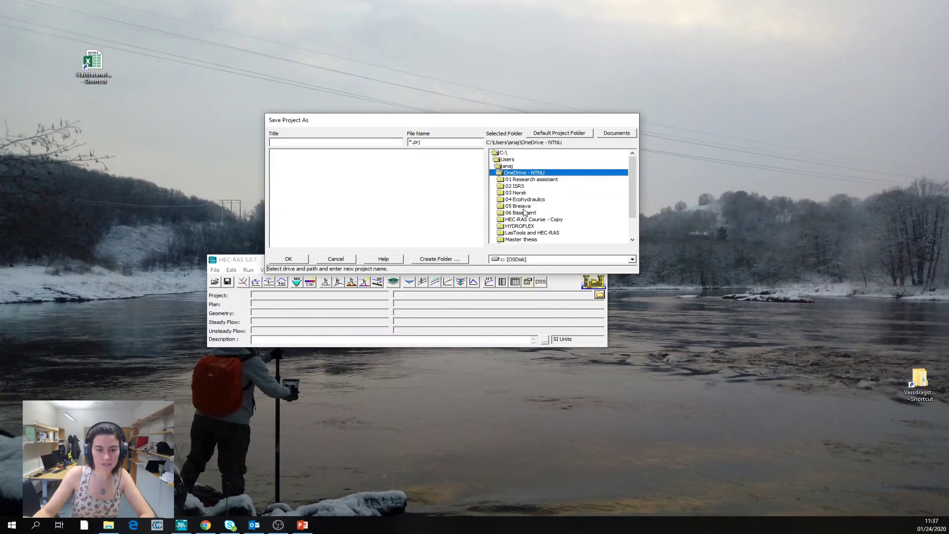
click(530, 221)
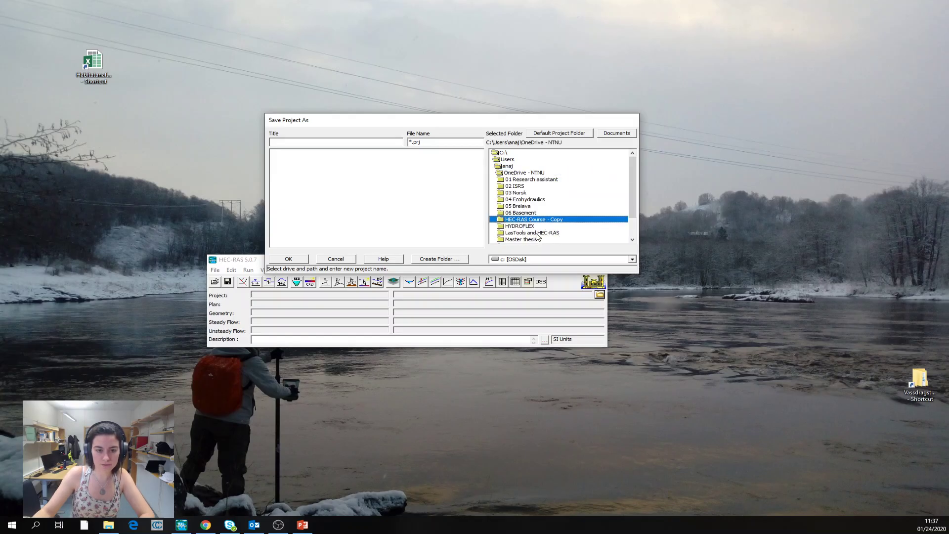
double_click(537, 233)
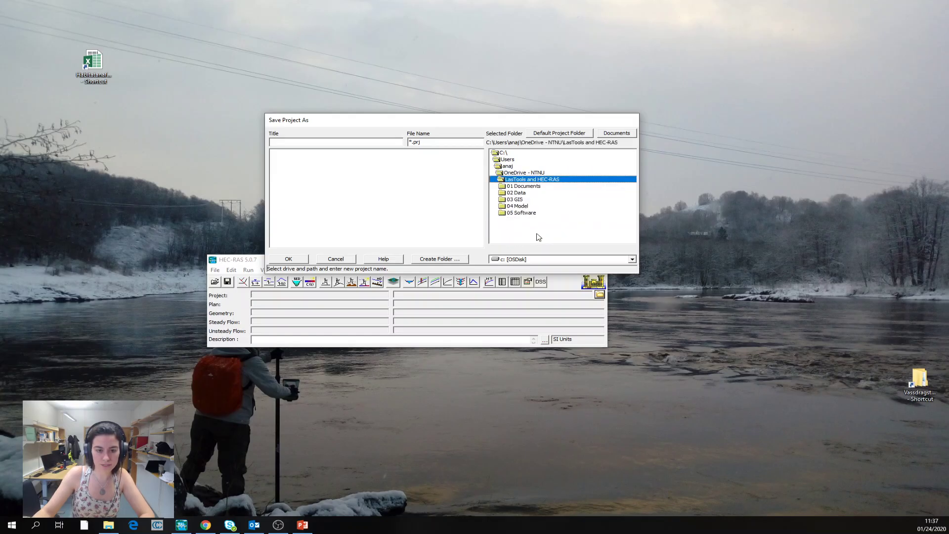
click(522, 212)
double_click(522, 207)
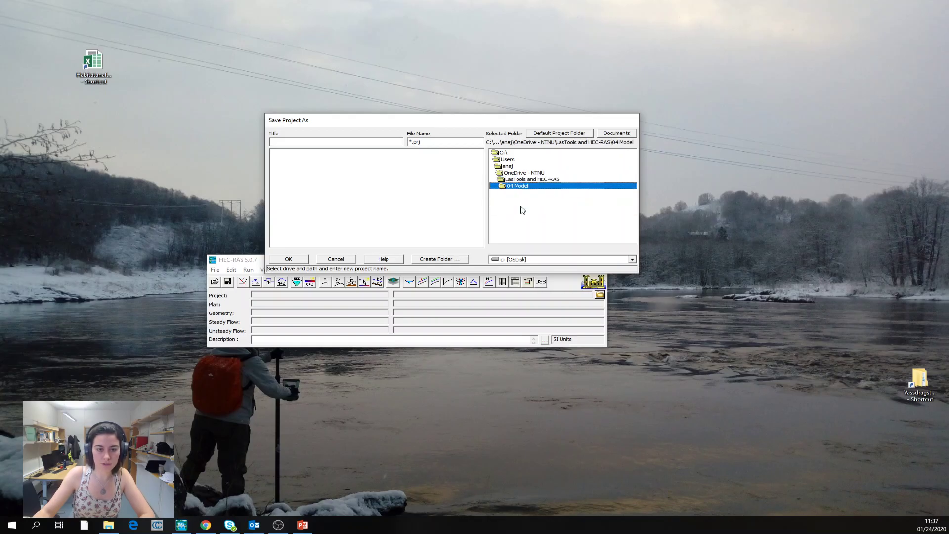
Title the project Project1 and save it in the selected folder
click(361, 143)
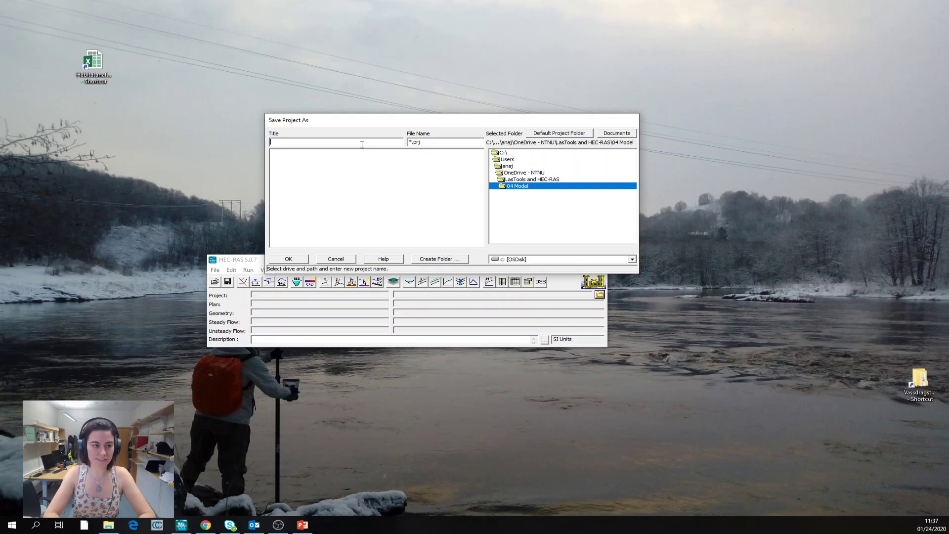
text(Proje)
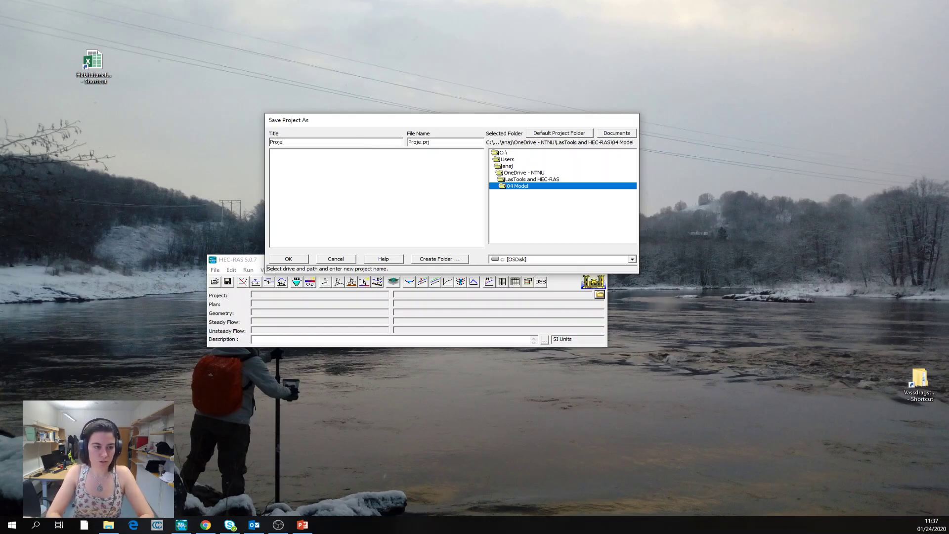
text(ct1)
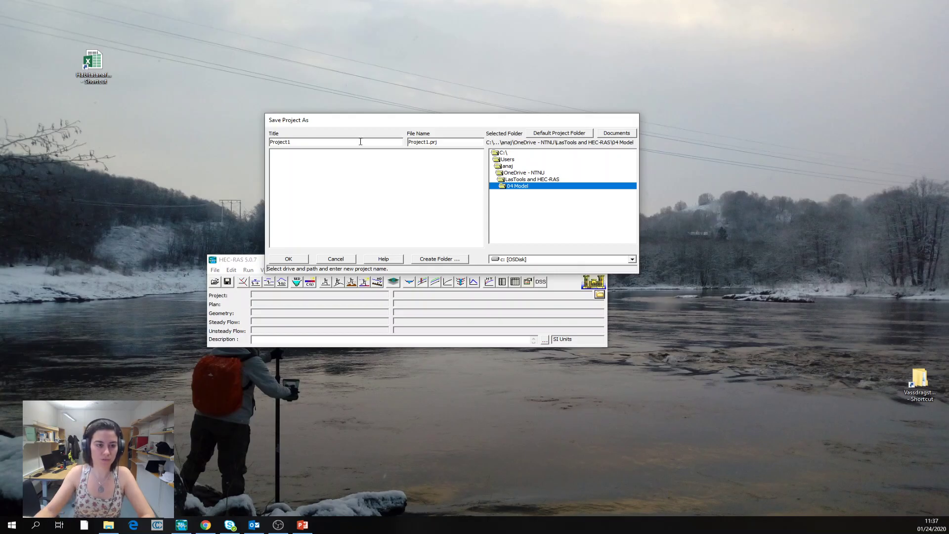
click(292, 259)
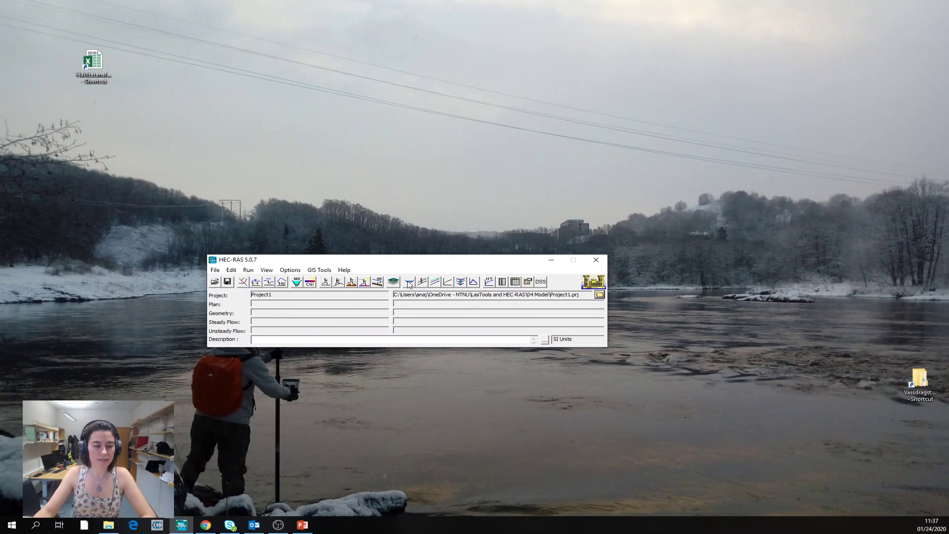
key(alt+Tab)
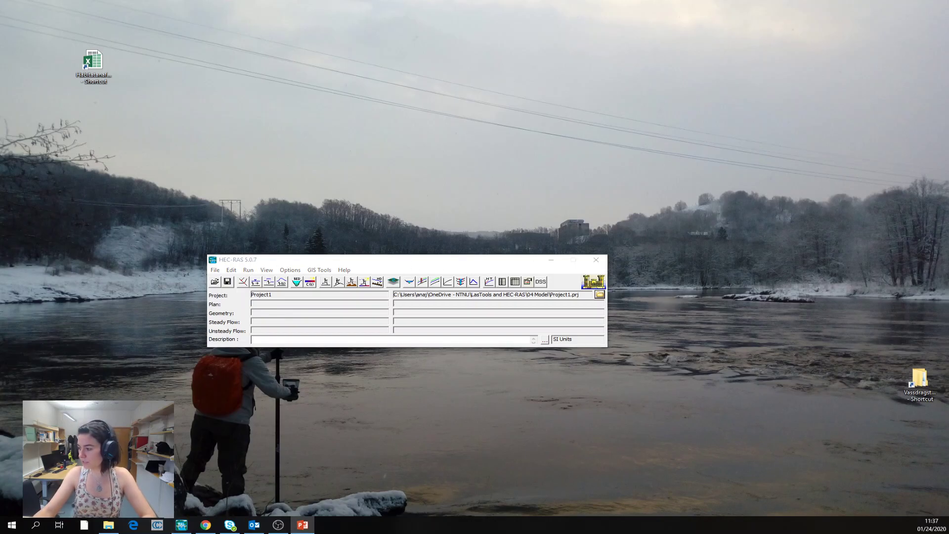
key(shift+F5)
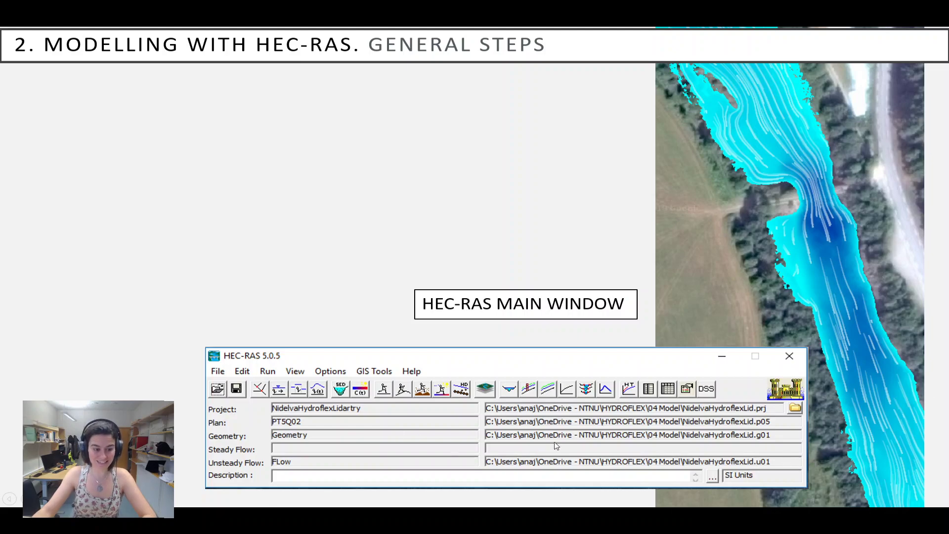
key(Right)
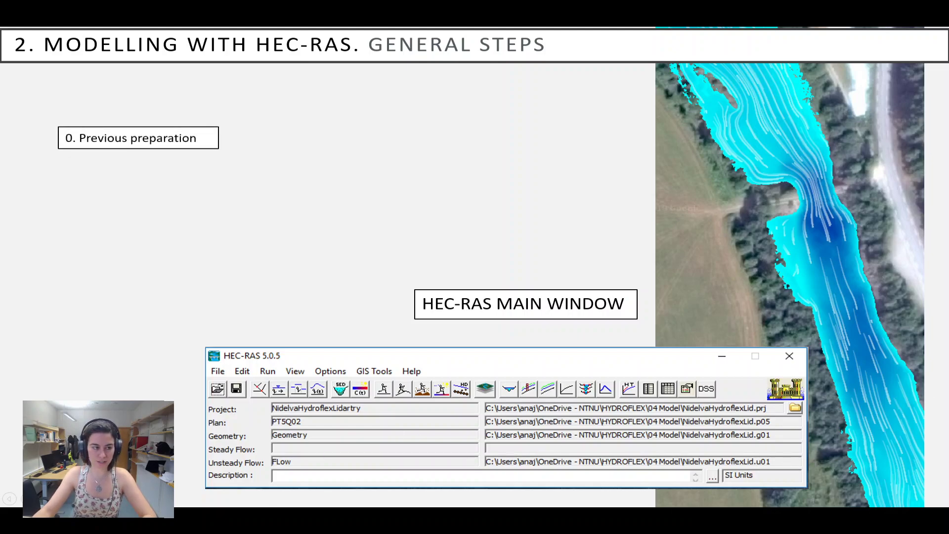
key(Right)
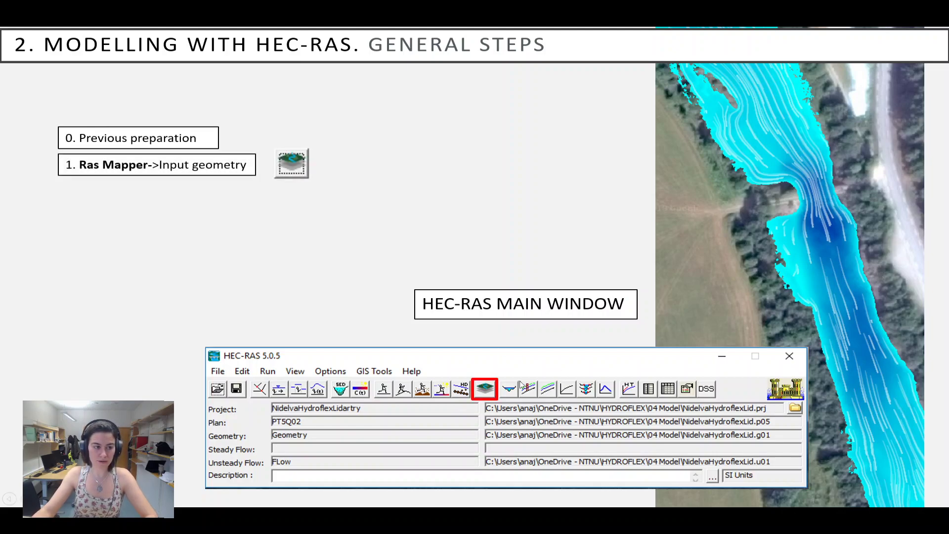
key(Right)
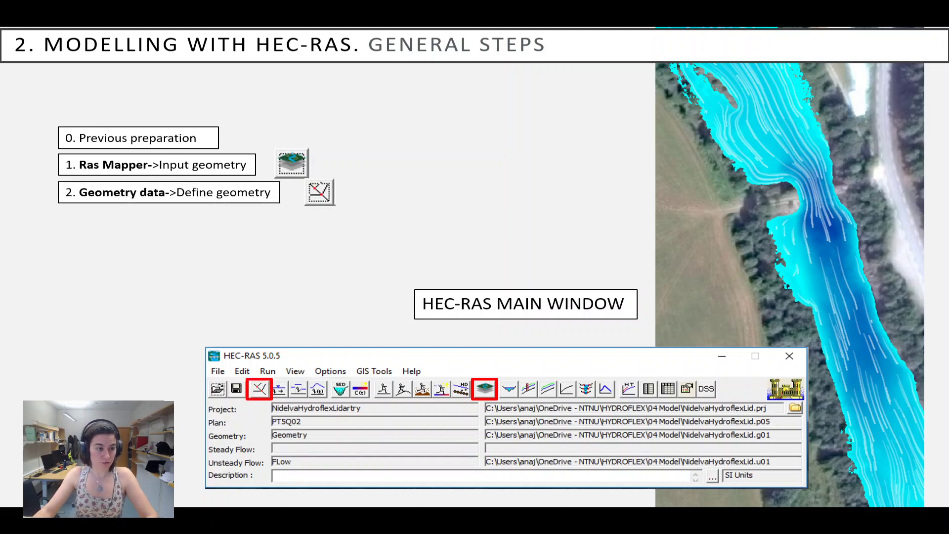
key(Right)
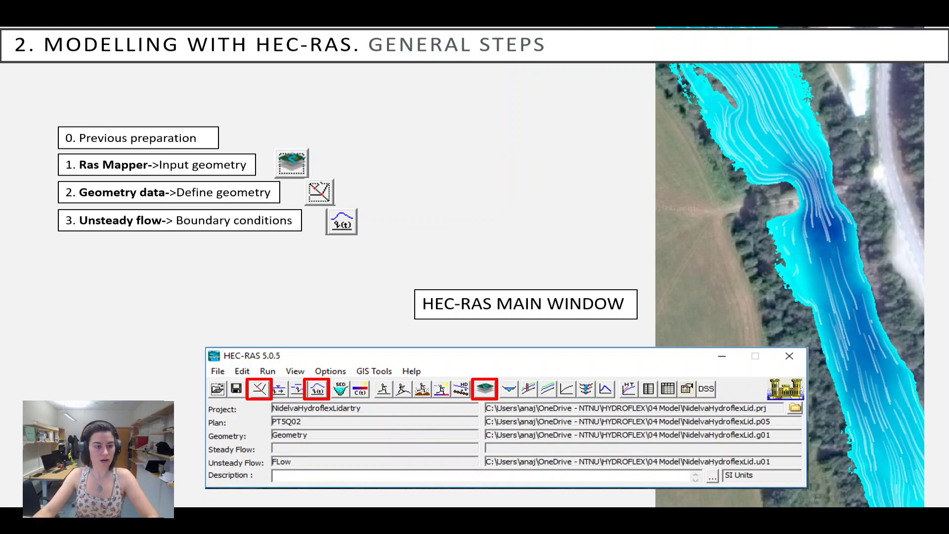
key(Right)
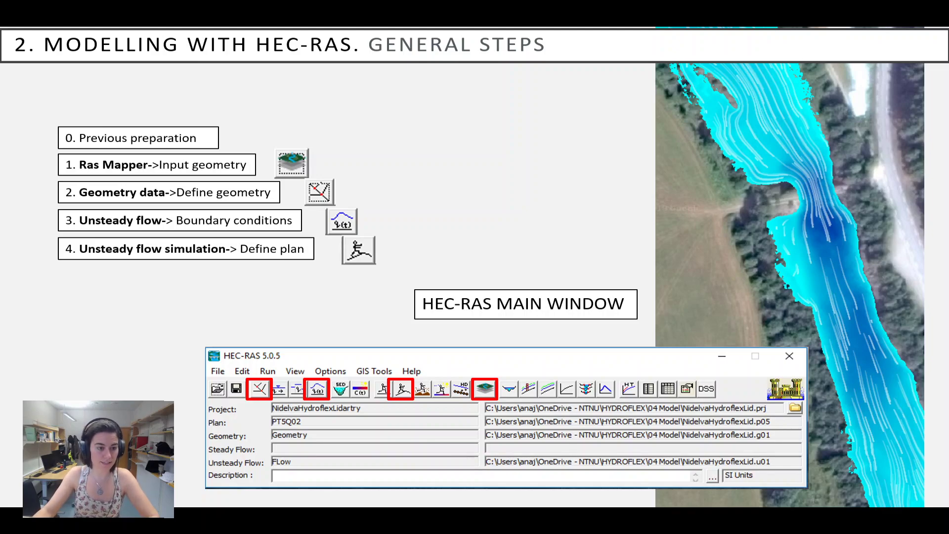
key(Right)
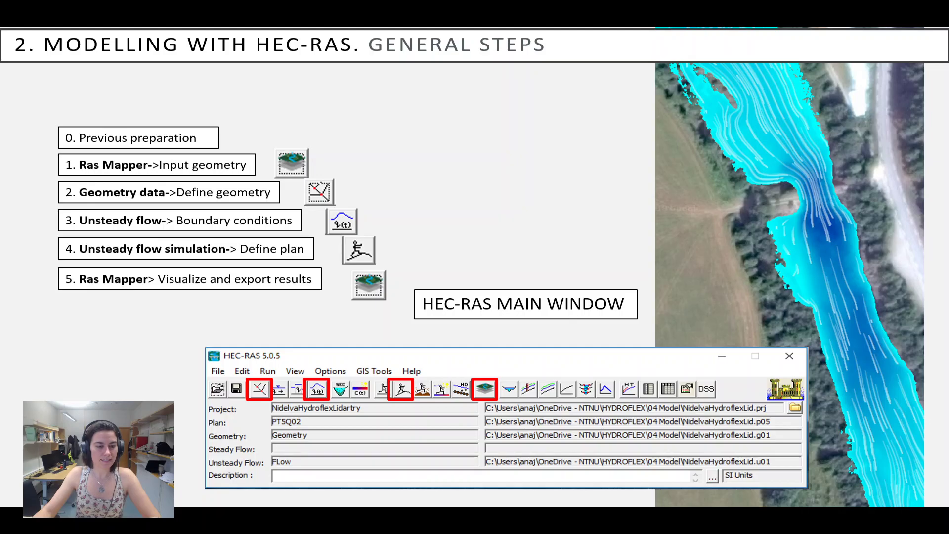
Switch to HEC-RAS and set the project projection in RAS Mapper to 25832.prj from the 02 Data, 04 Projection ETRS89 UTM32N folder
key(alt+Tab)
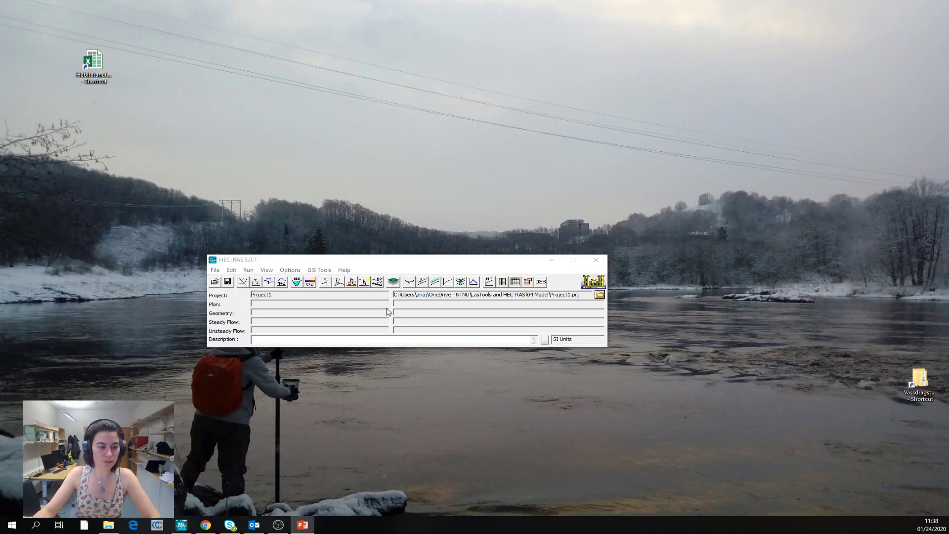
click(394, 281)
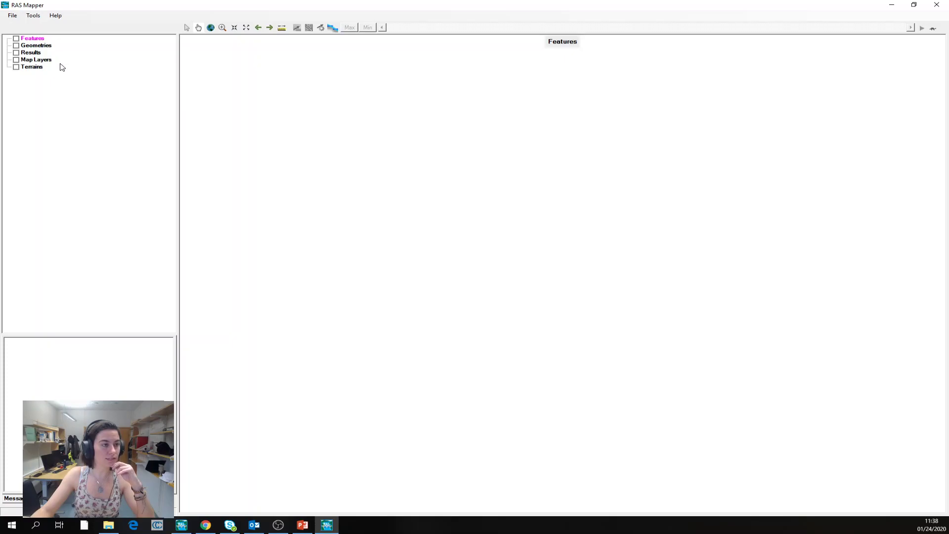
click(35, 16)
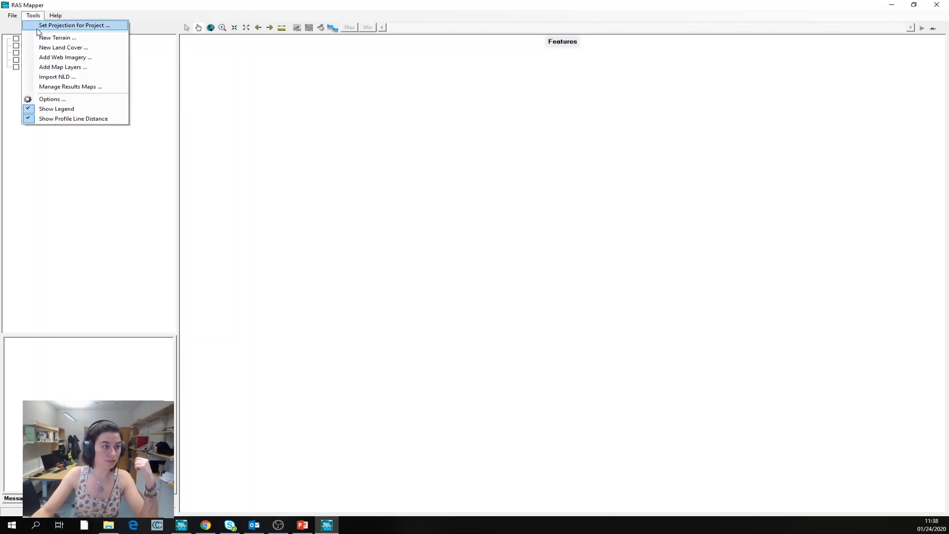
click(37, 25)
click(613, 175)
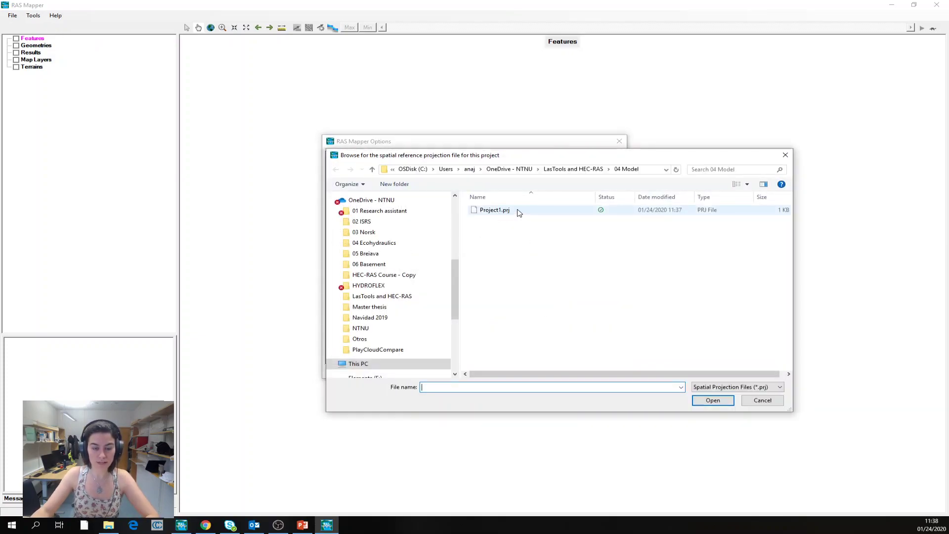
click(550, 169)
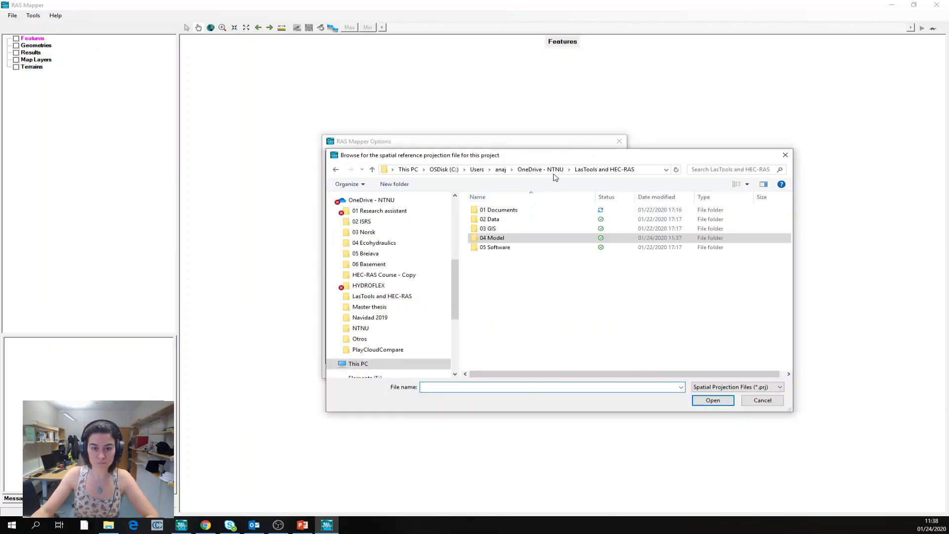
click(501, 223)
double_click(500, 223)
double_click(502, 239)
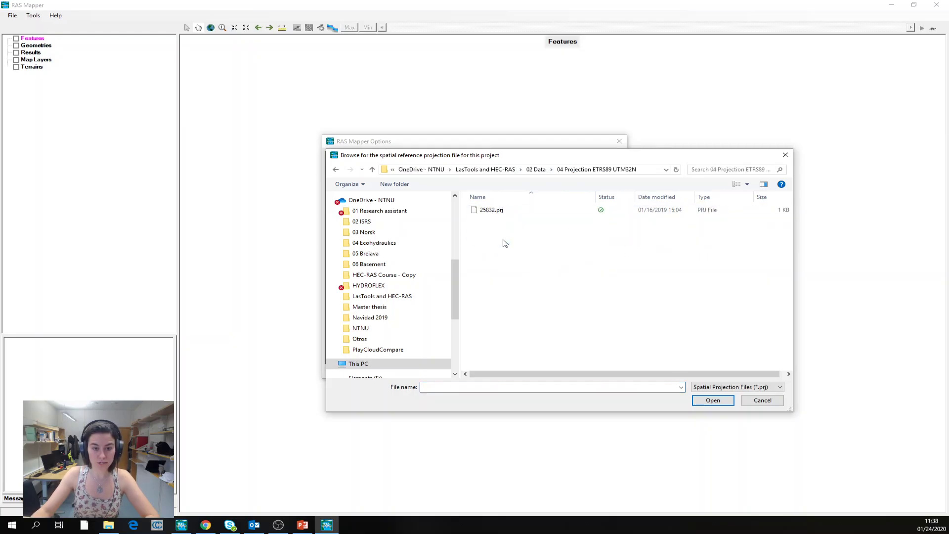
double_click(499, 212)
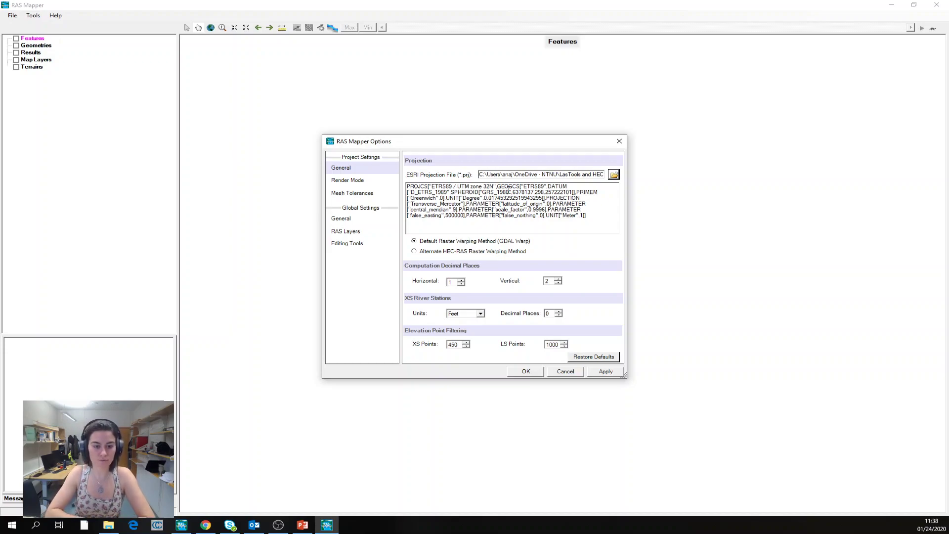
click(526, 371)
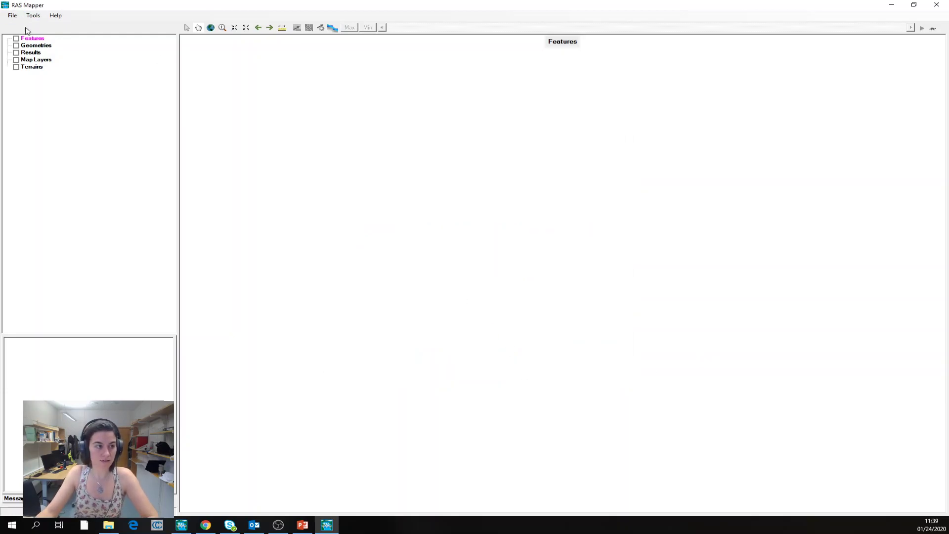
Start a new RAS terrain and add Nes.tif from the 02 Data, 03 Raster folder as its input file
right_click(36, 69)
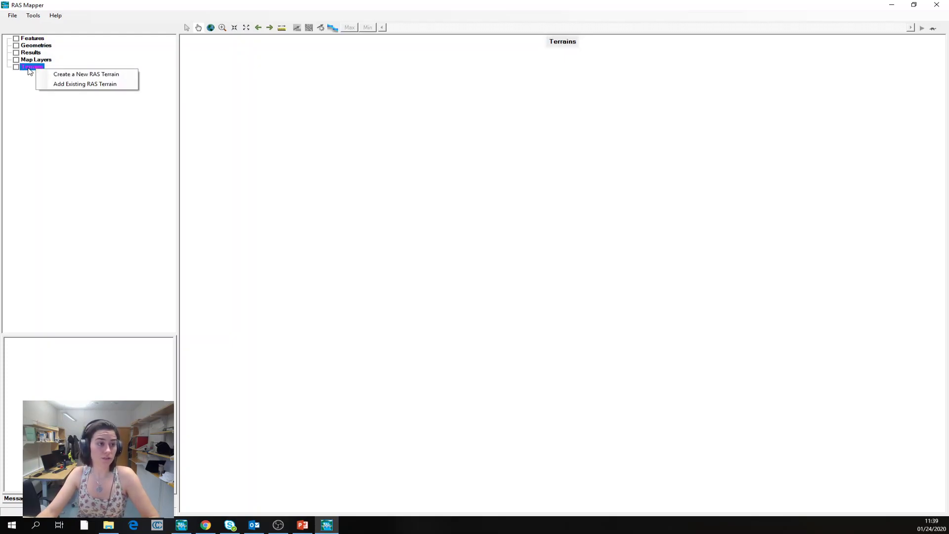
click(55, 75)
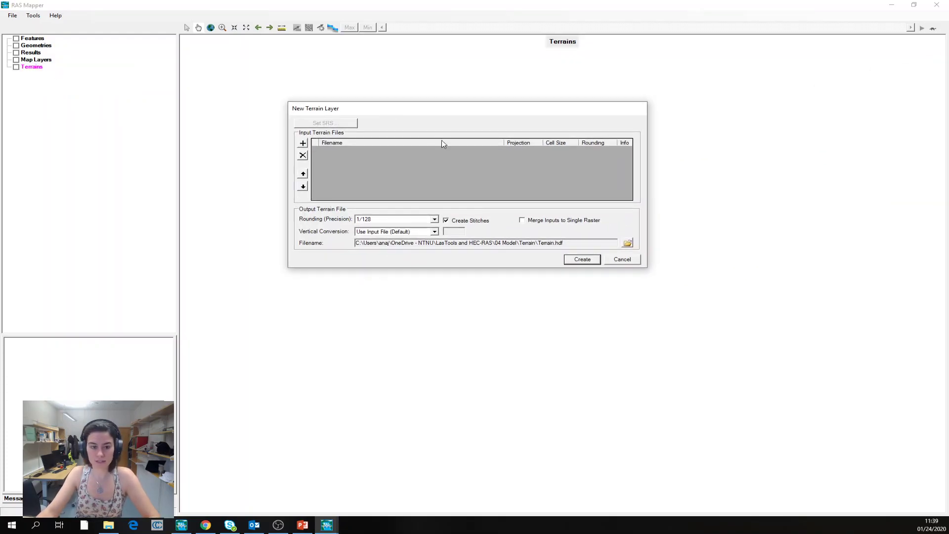
click(303, 145)
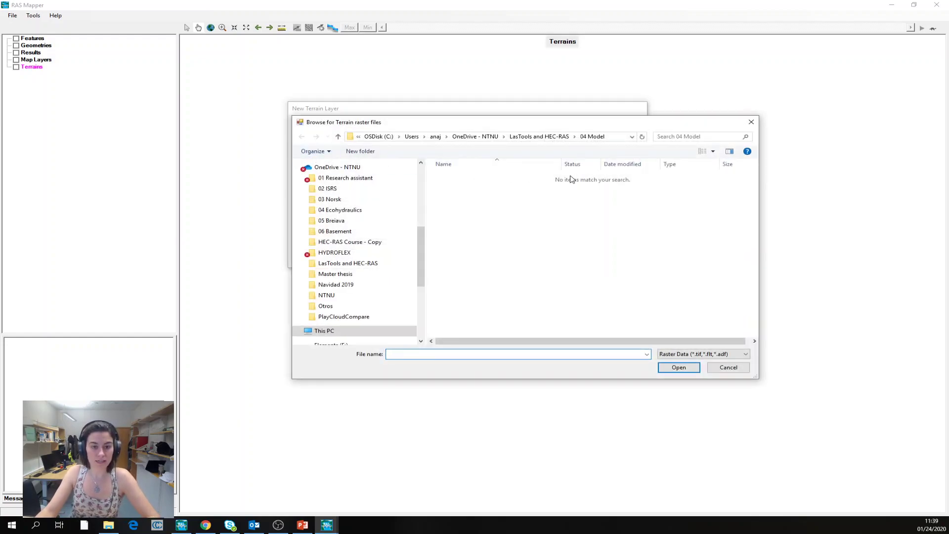
click(544, 136)
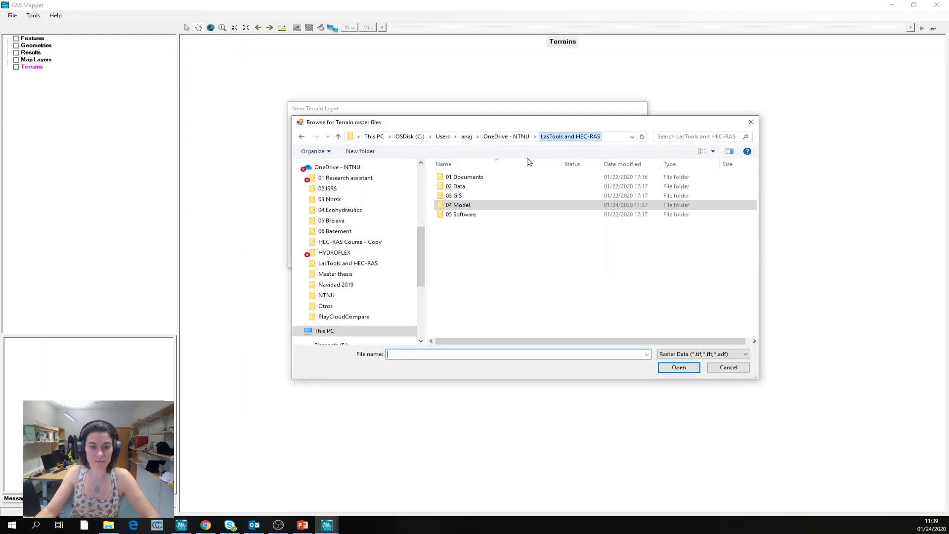
double_click(470, 187)
double_click(465, 196)
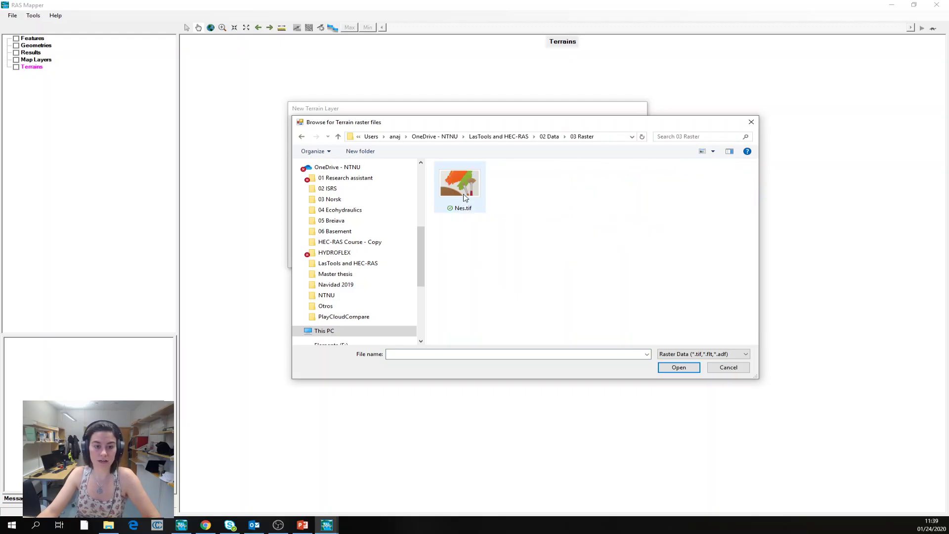
double_click(464, 195)
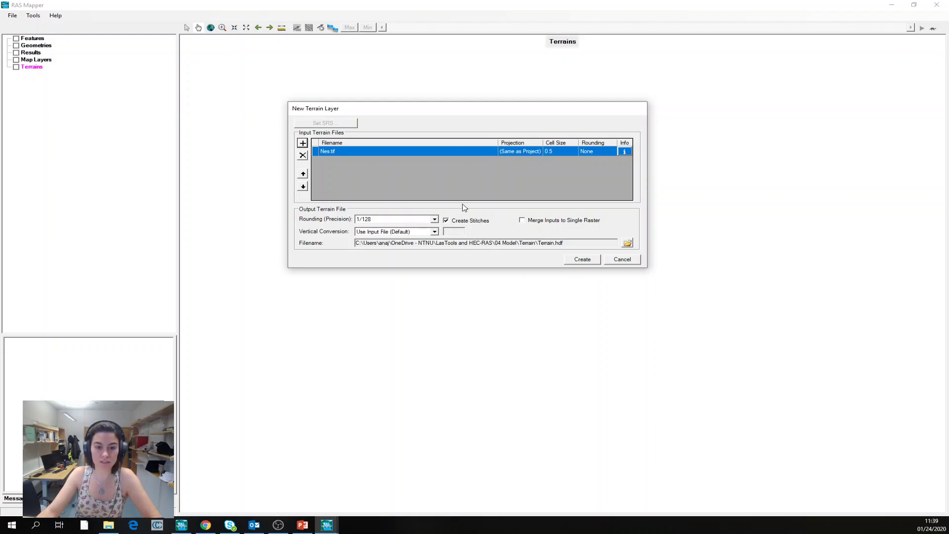
click(631, 243)
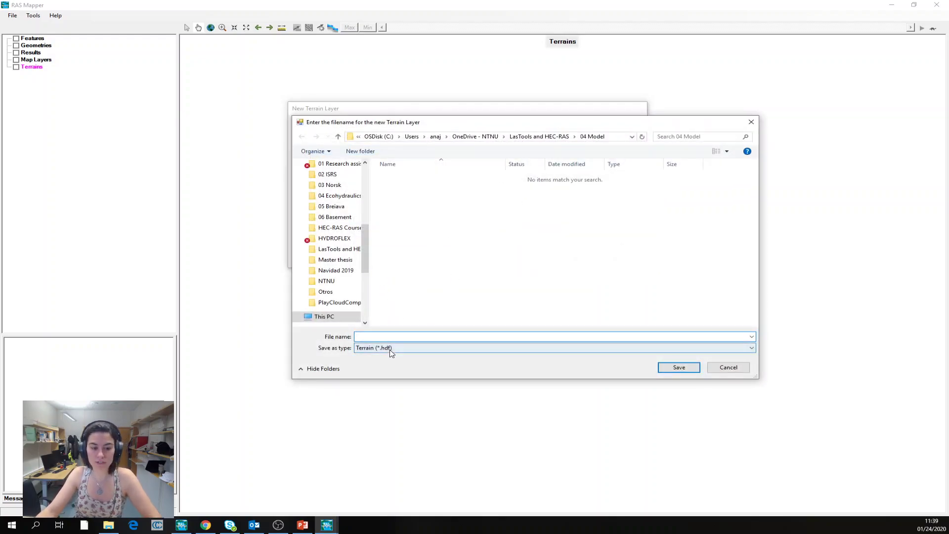
click(677, 369)
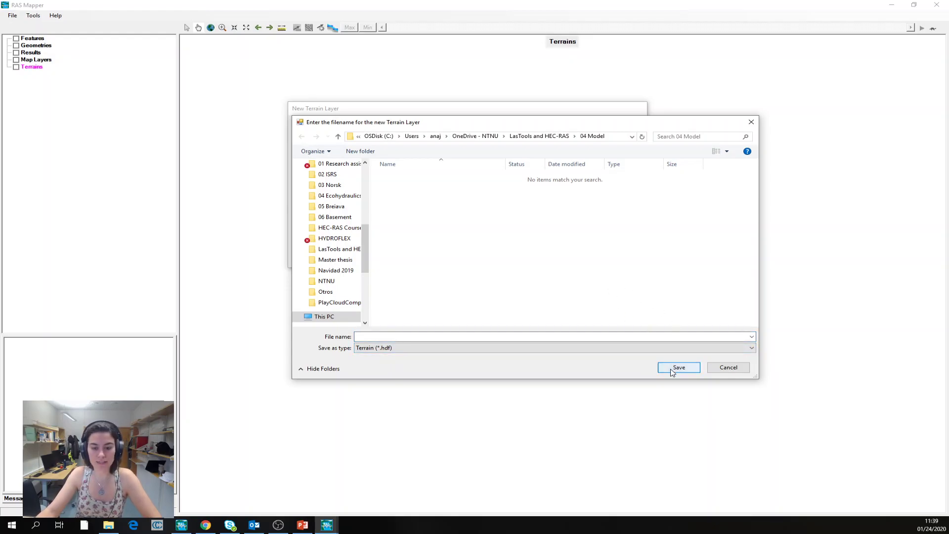
click(752, 123)
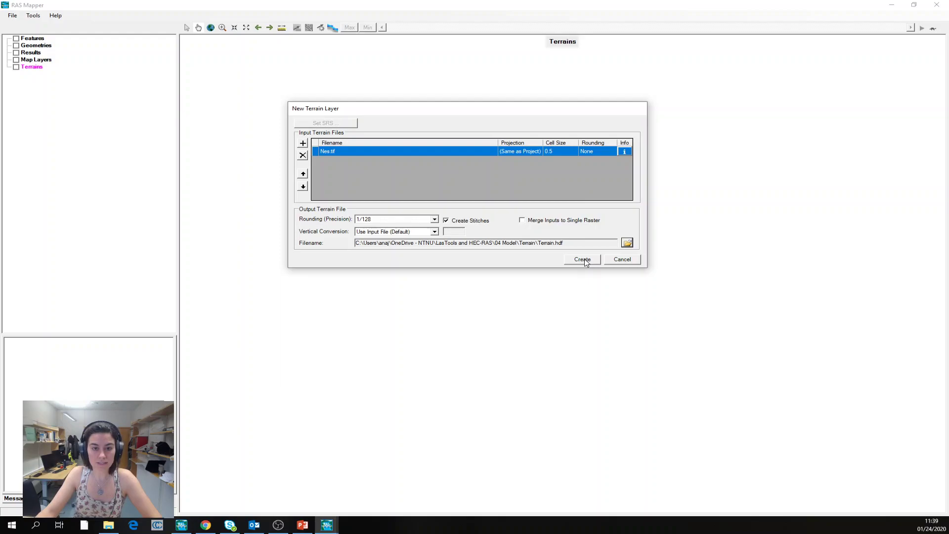
Create the terrain layer from Nes.tif with 1/128 rounding, inspect it on the map, and close RAS Mapper
click(584, 260)
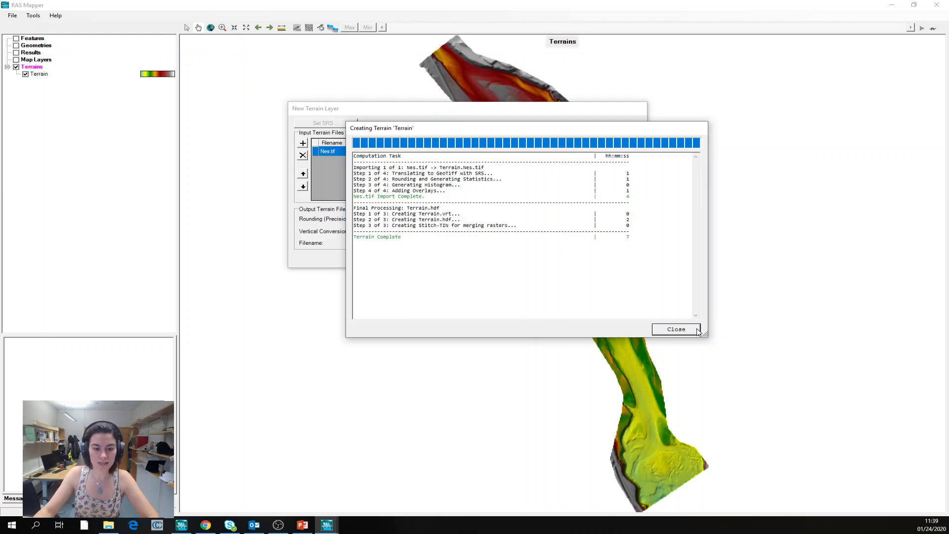
click(681, 333)
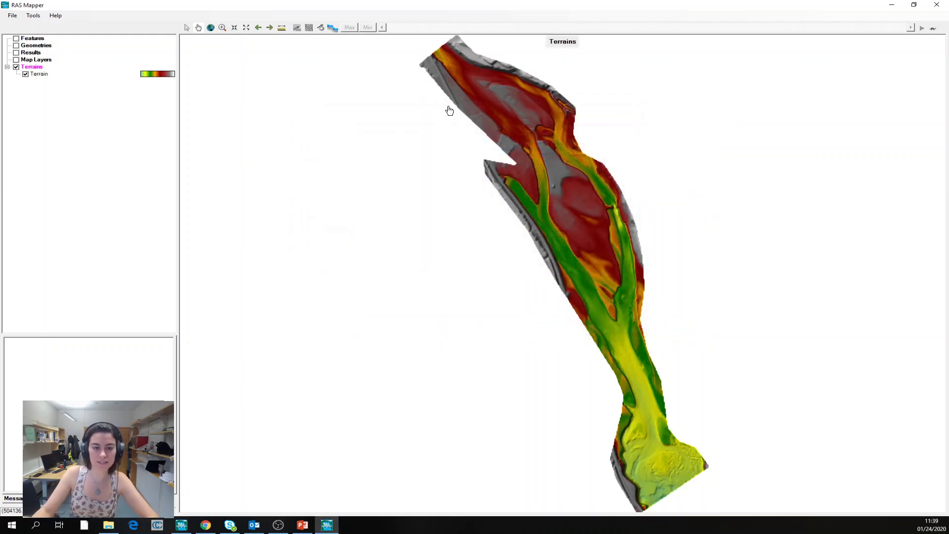
scroll(635, 170, up, 2)
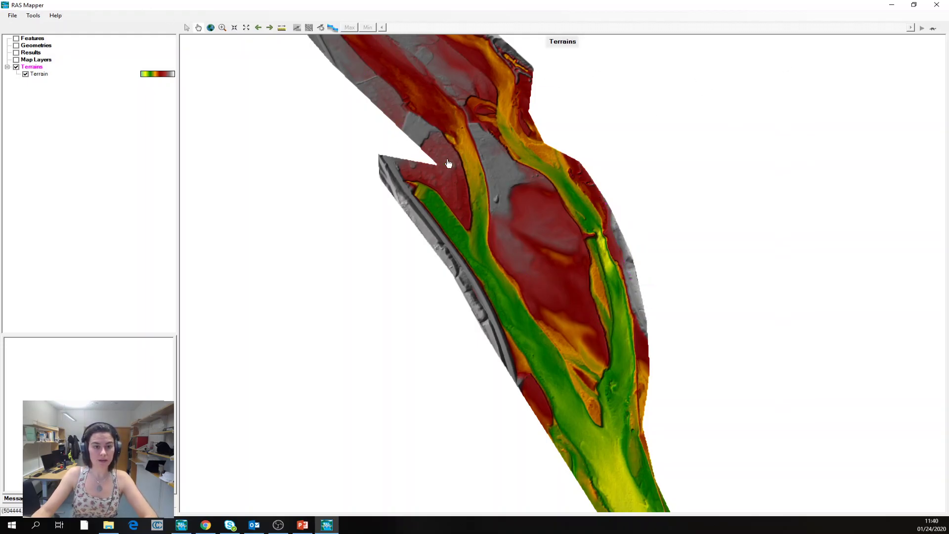
click(934, 6)
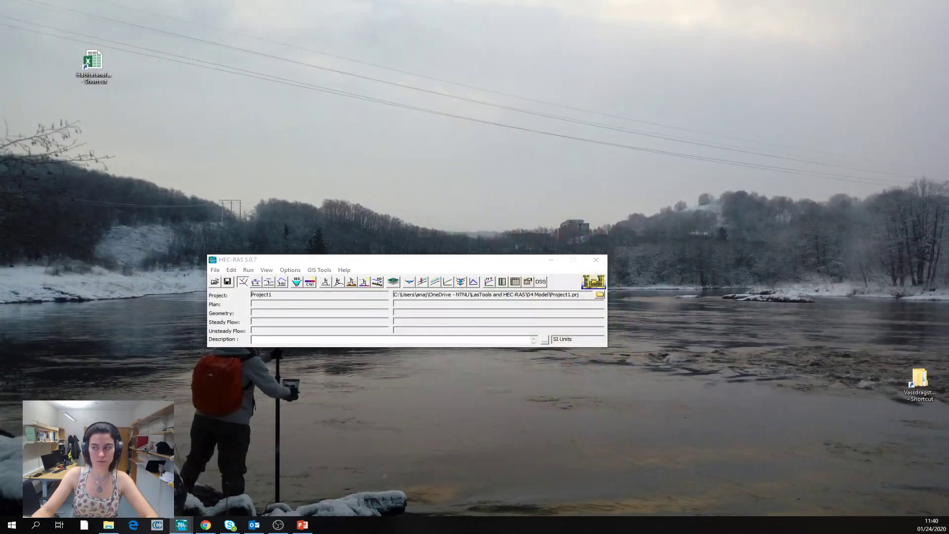
Open the geometric data editor and maximize its window
click(242, 281)
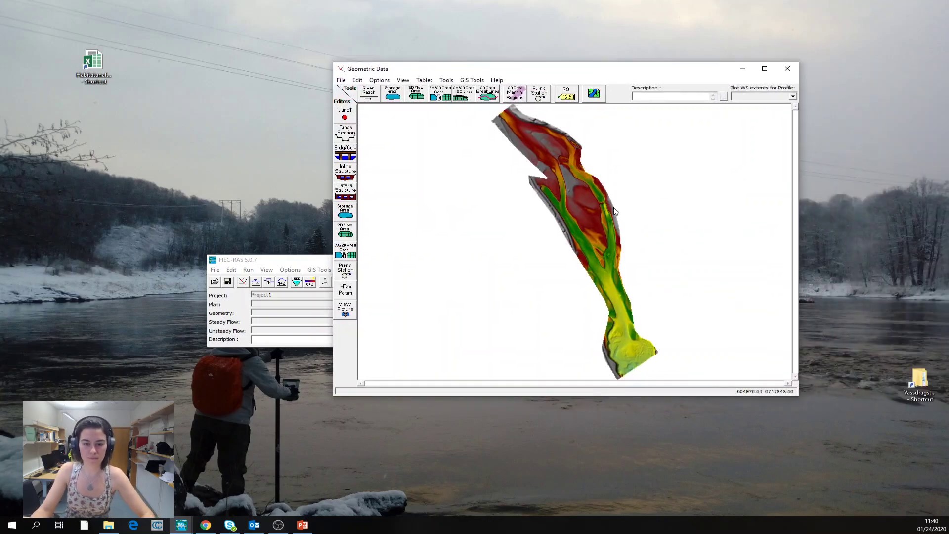
click(764, 68)
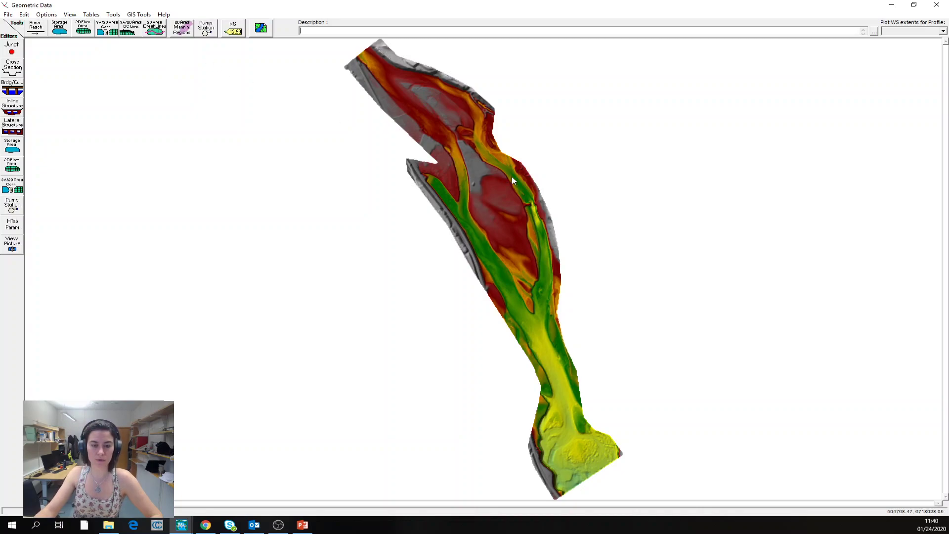
right_click(526, 192)
click(566, 157)
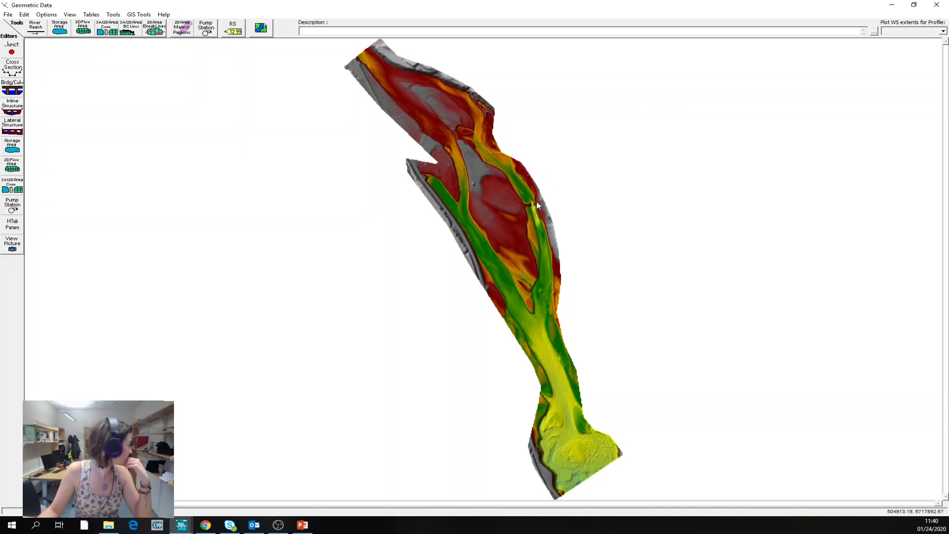
Draw a closed 2D flow area polygon around the narrow constriction of the eastern river branch and name it 2dflowarea
right_click(243, 97)
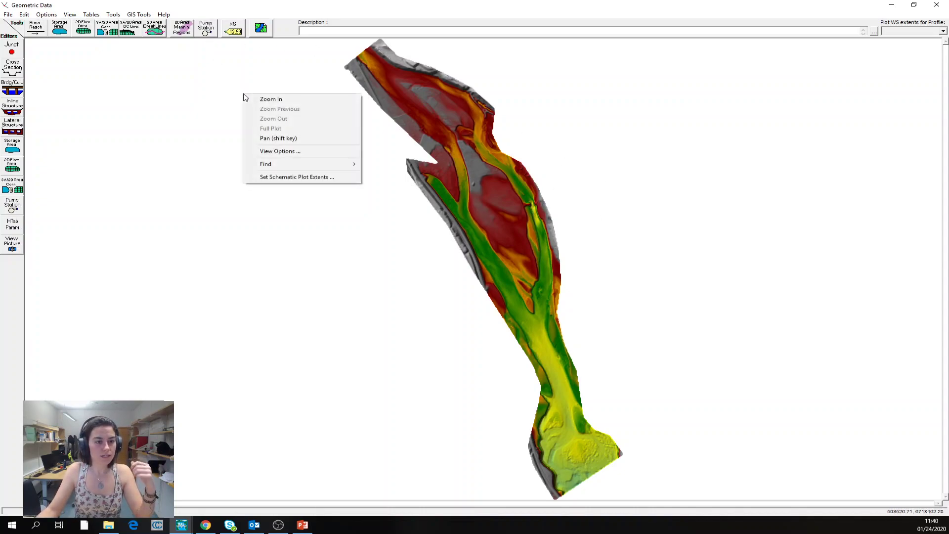
click(271, 99)
drag(472, 151, 650, 290)
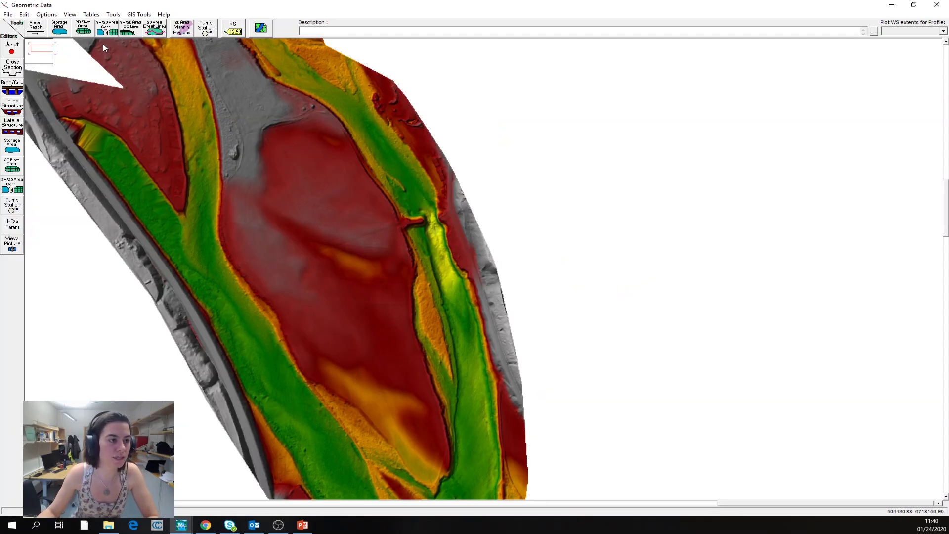
click(85, 30)
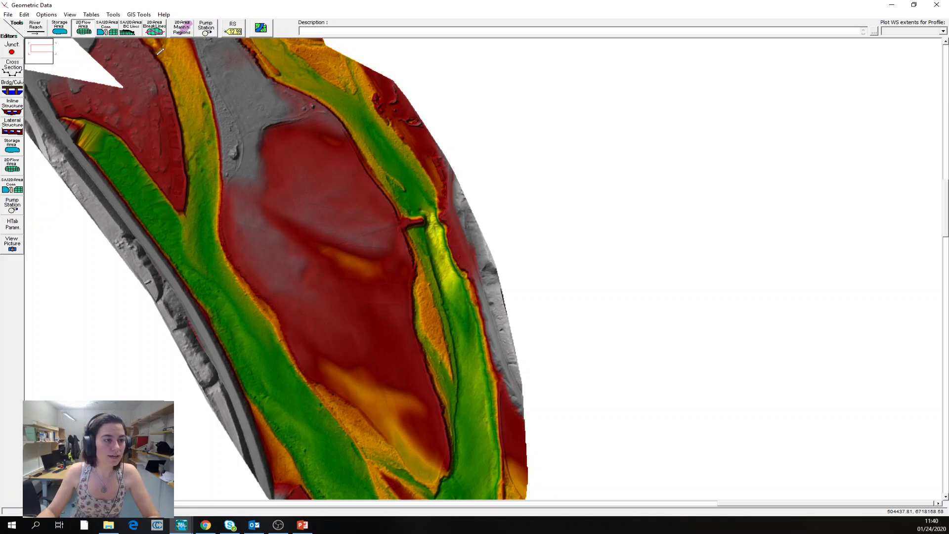
click(344, 165)
click(413, 134)
click(449, 196)
click(491, 299)
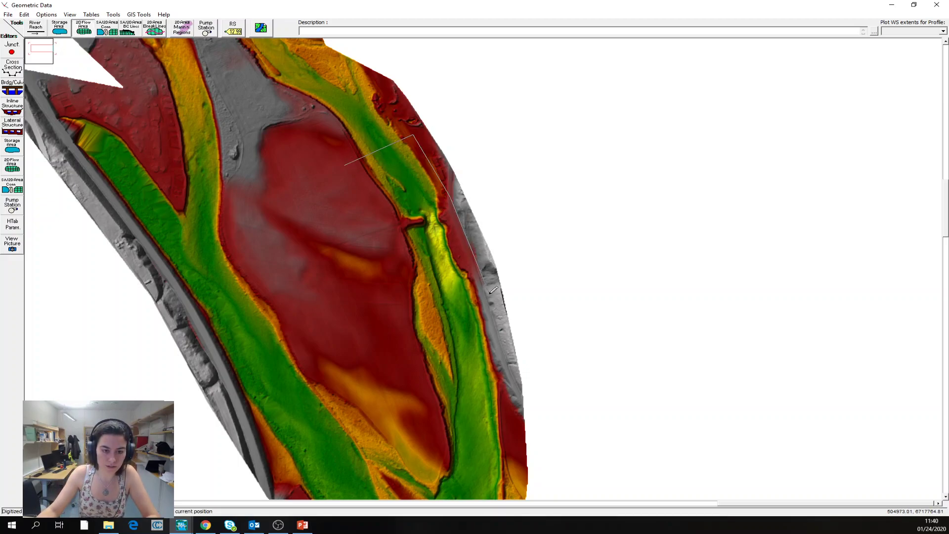
click(408, 357)
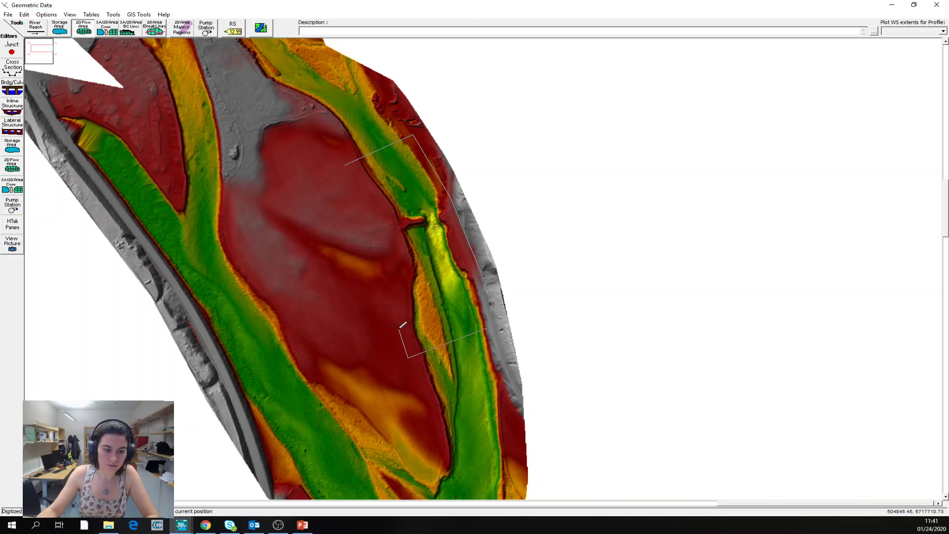
click(382, 228)
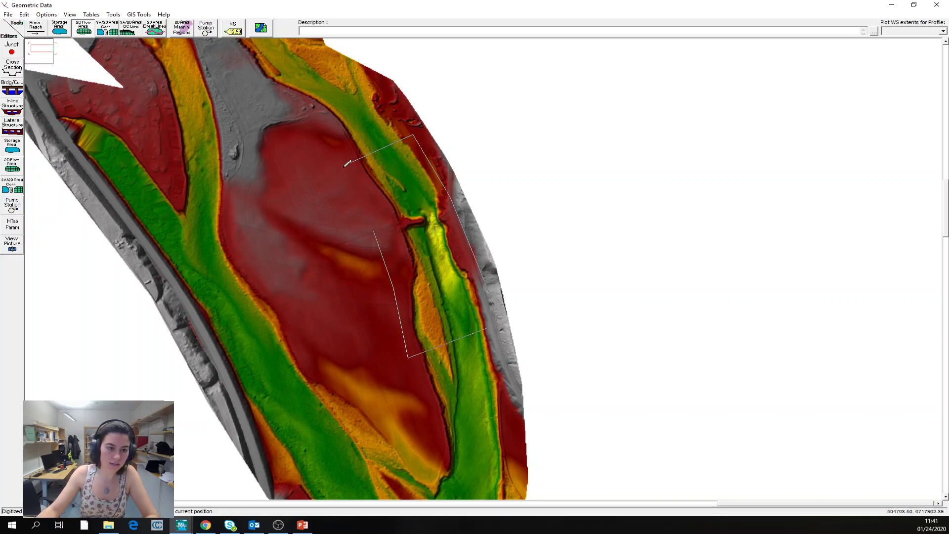
double_click(348, 162)
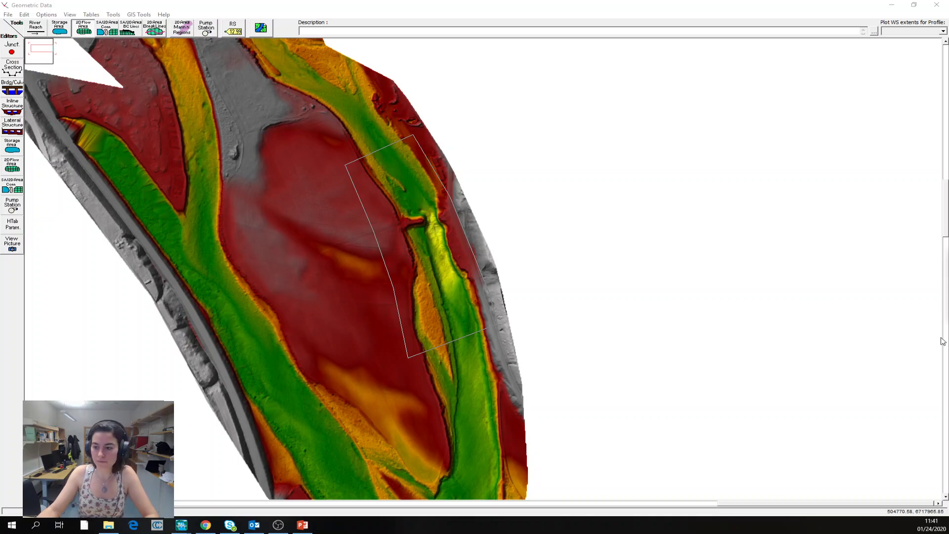
text(23)
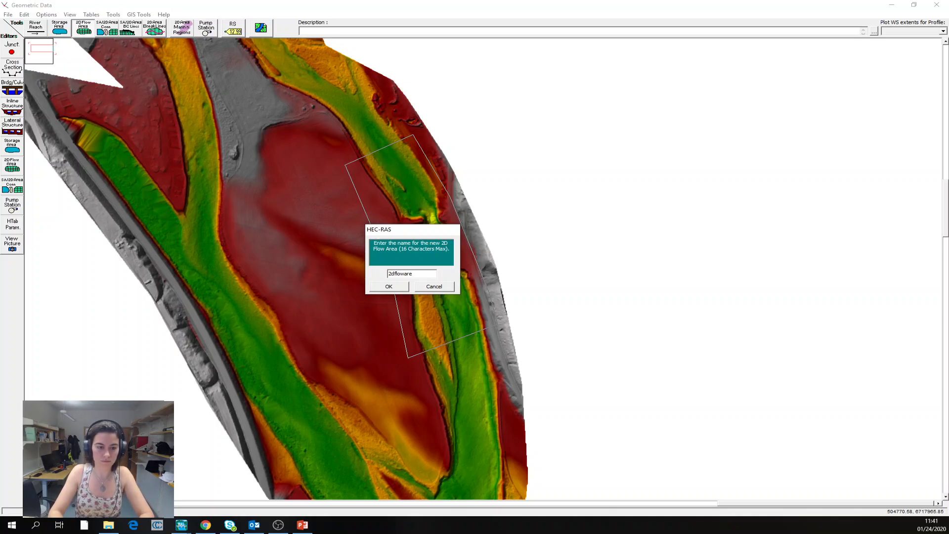
key(Return)
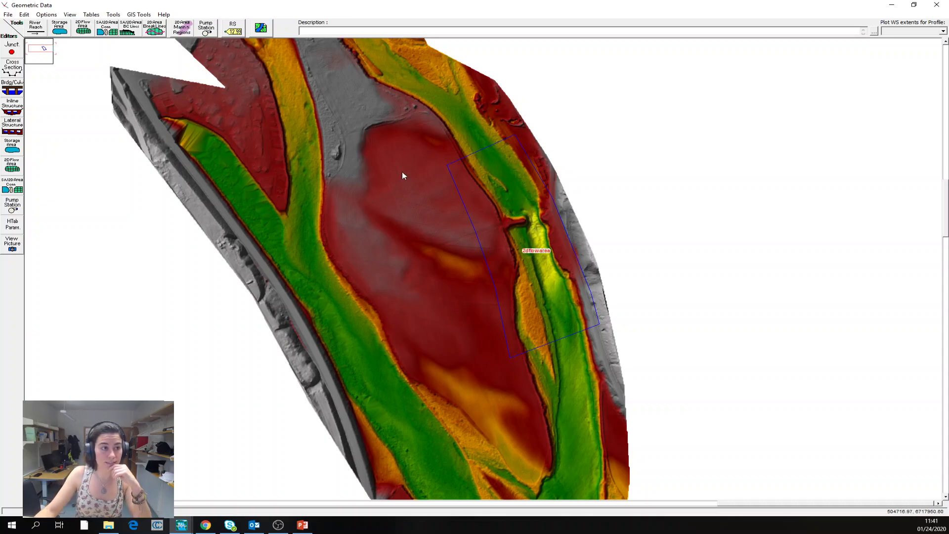
Draw a 2D area breakline along the western bank of the river branch inside the flow area and name it bl1
click(154, 28)
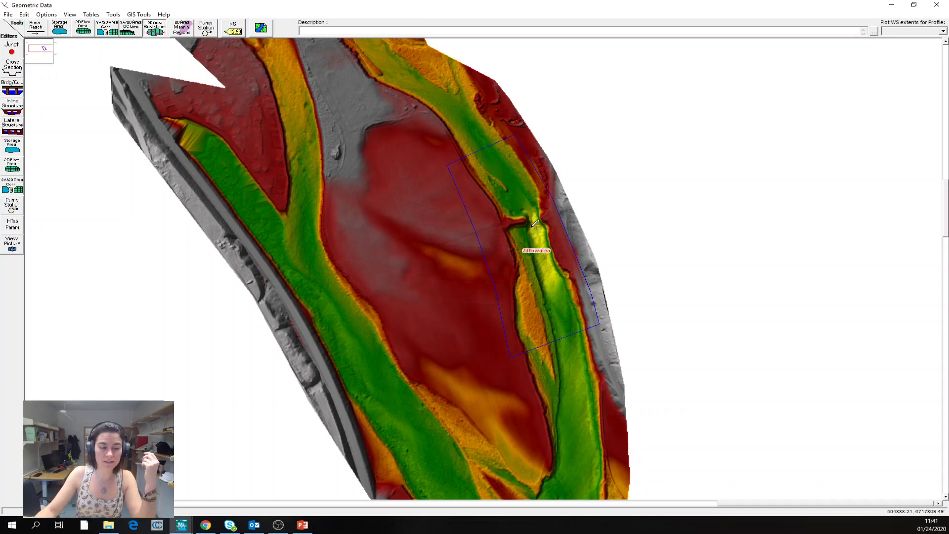
click(483, 173)
click(495, 195)
click(515, 230)
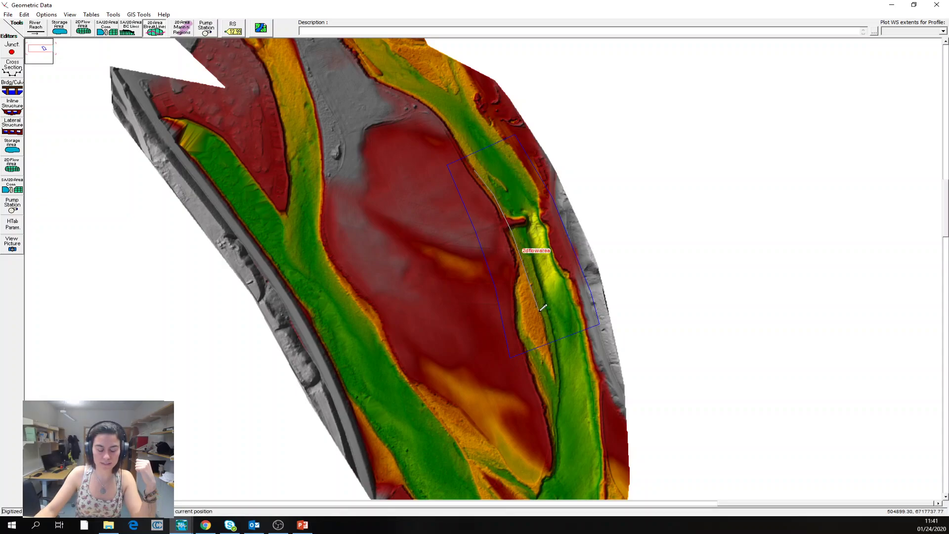
double_click(544, 326)
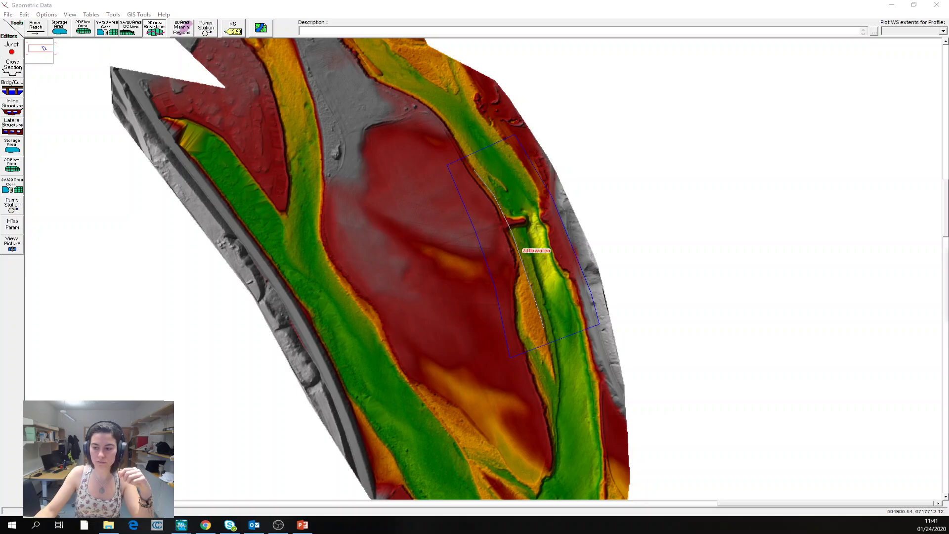
drag(813, 264, 642, 262)
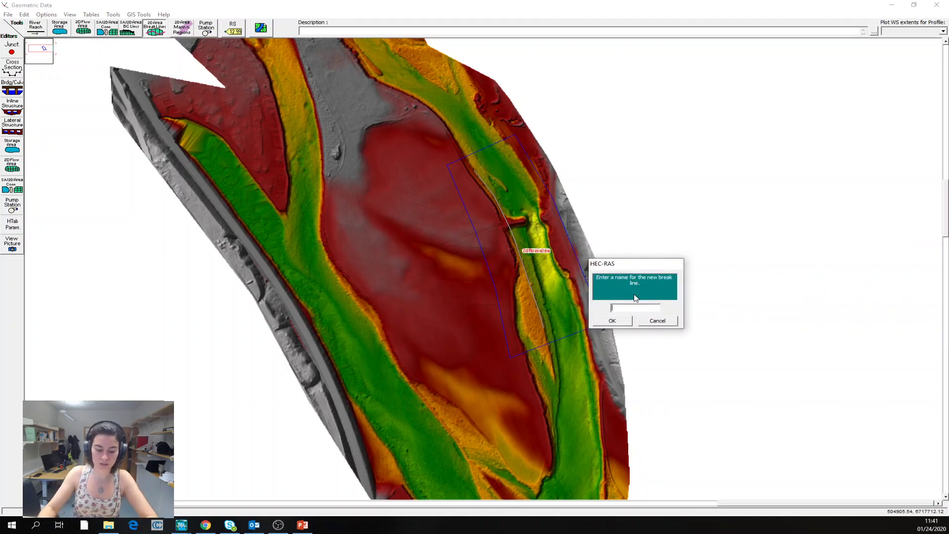
key(Return)
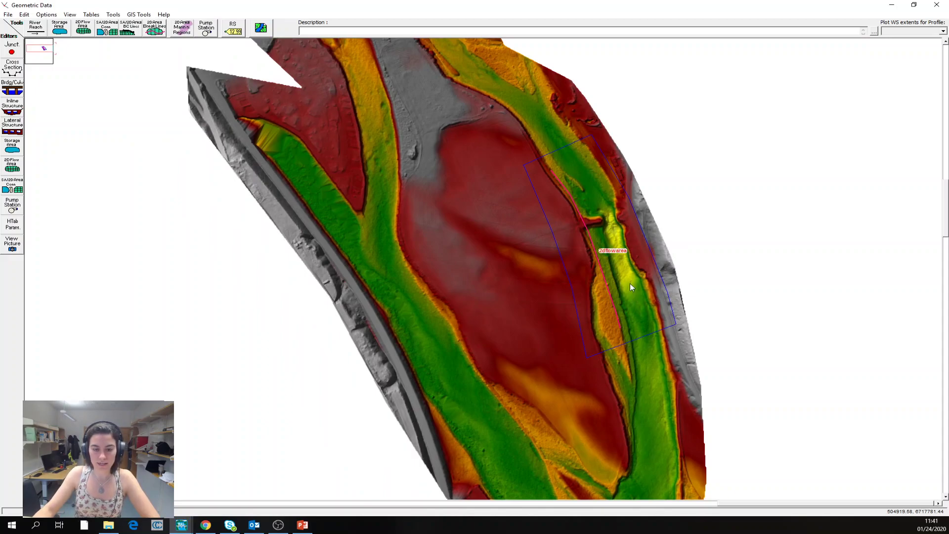
Open the 2dflowarea properties for editing and set the default Manning's n value to 0.03
right_click(551, 155)
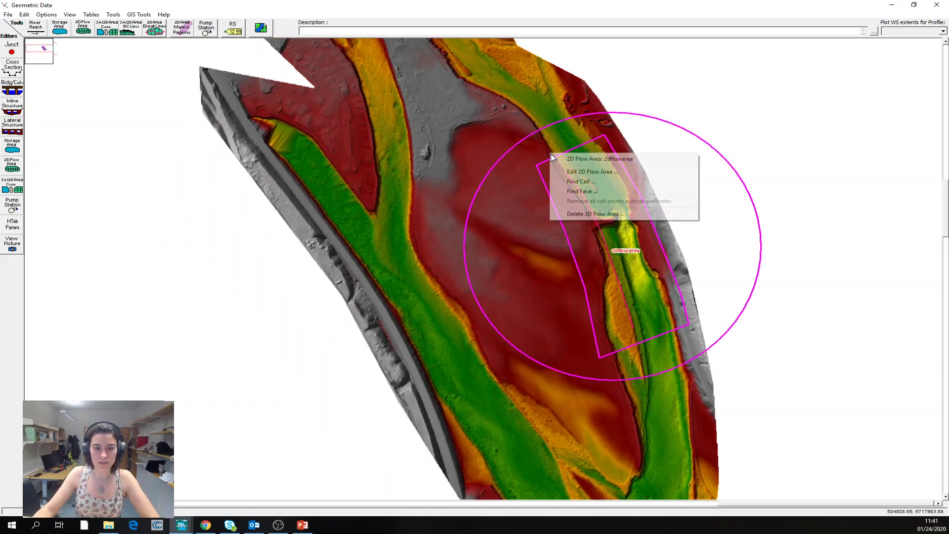
click(579, 171)
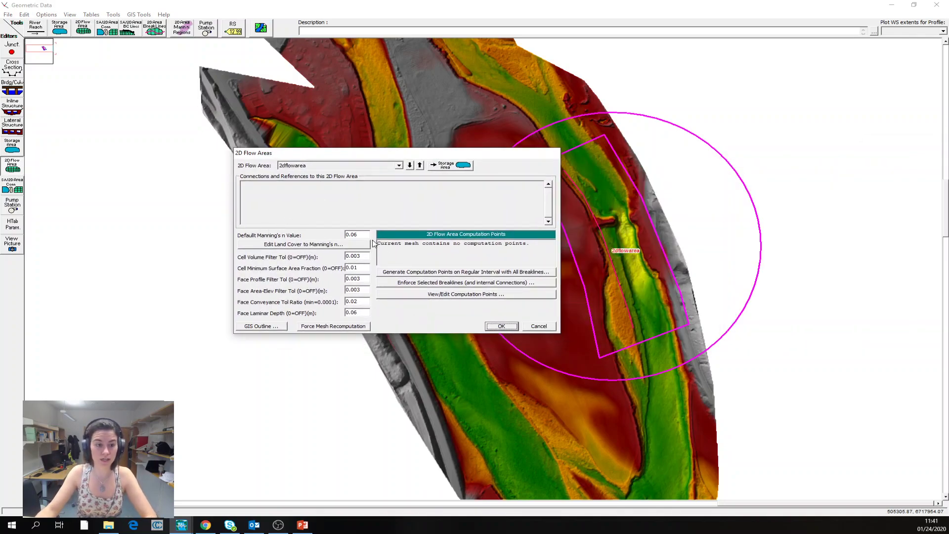
click(366, 236)
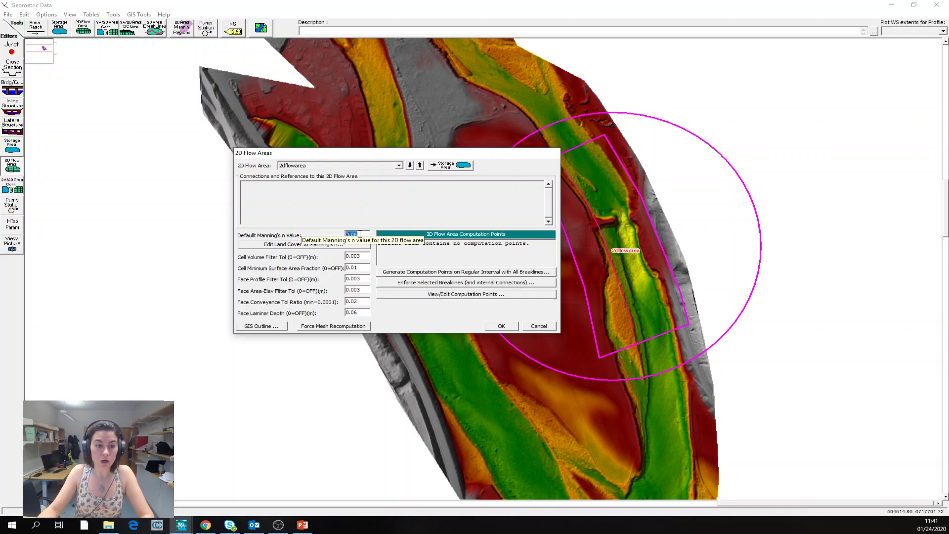
click(362, 234)
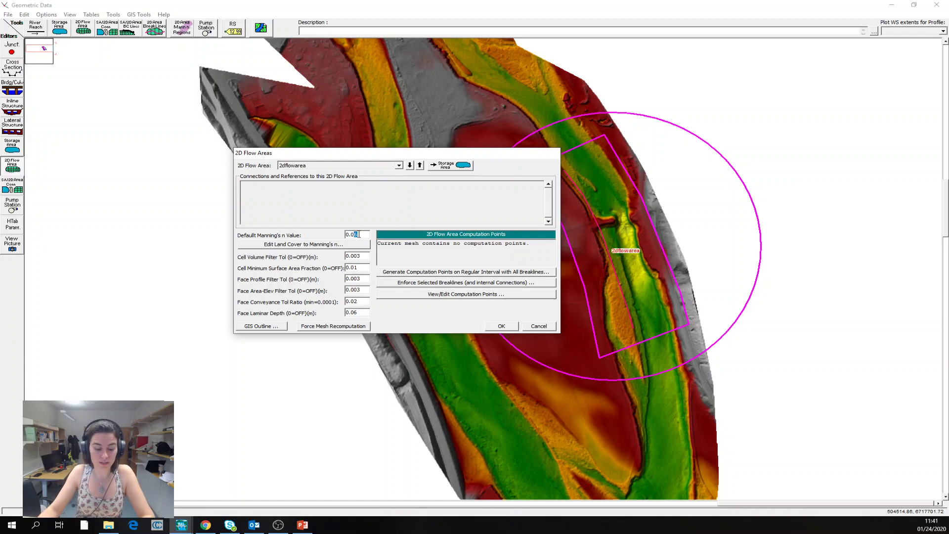
text(5)
text(3)
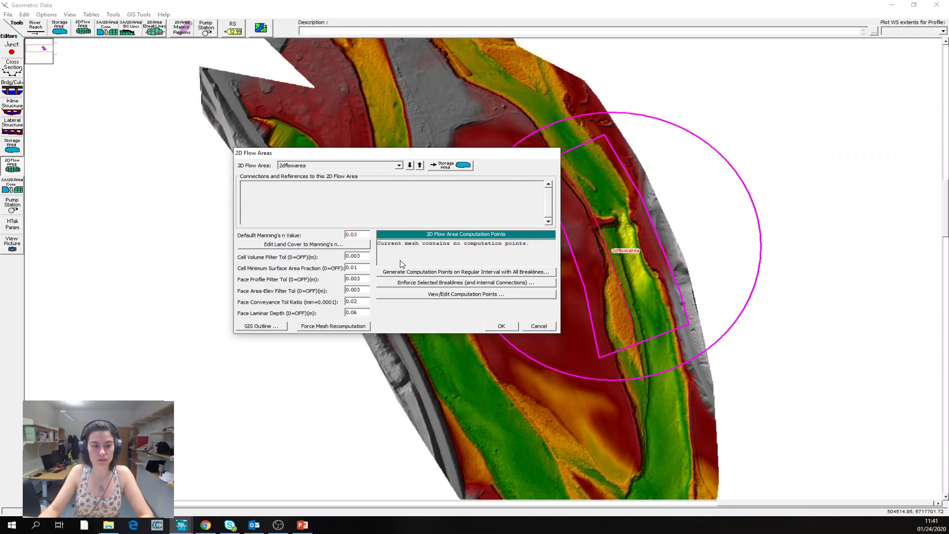
Generate computation points in the 2D flow area with a spacing of 3 in both DX and DY
click(431, 273)
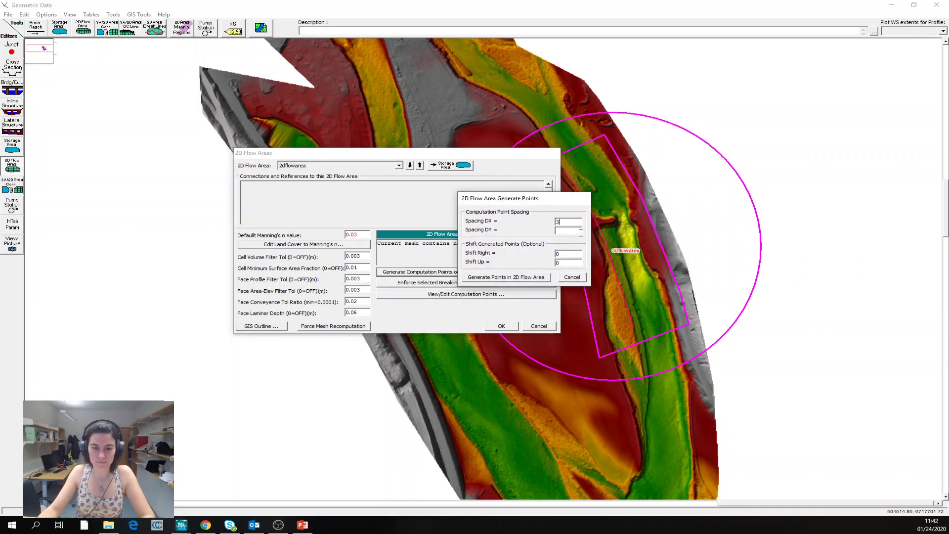
text(3)
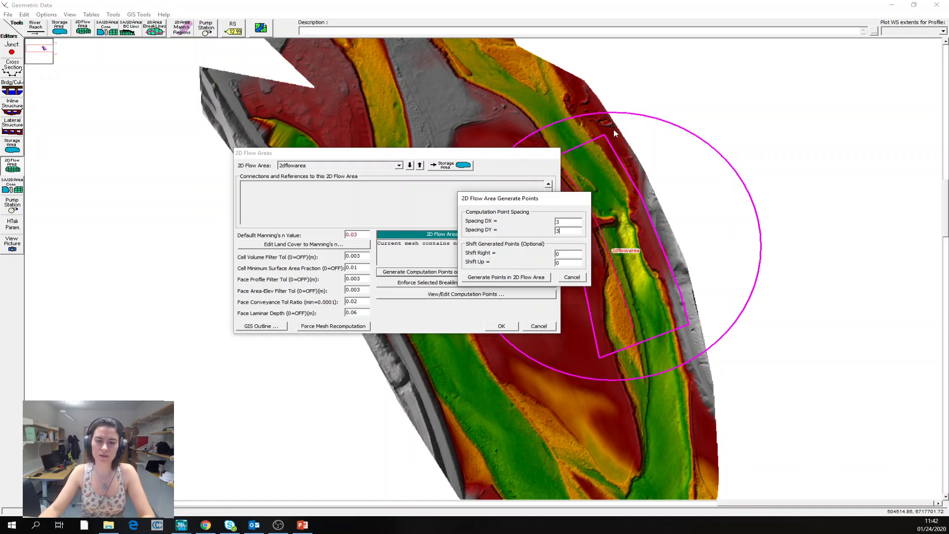
click(541, 277)
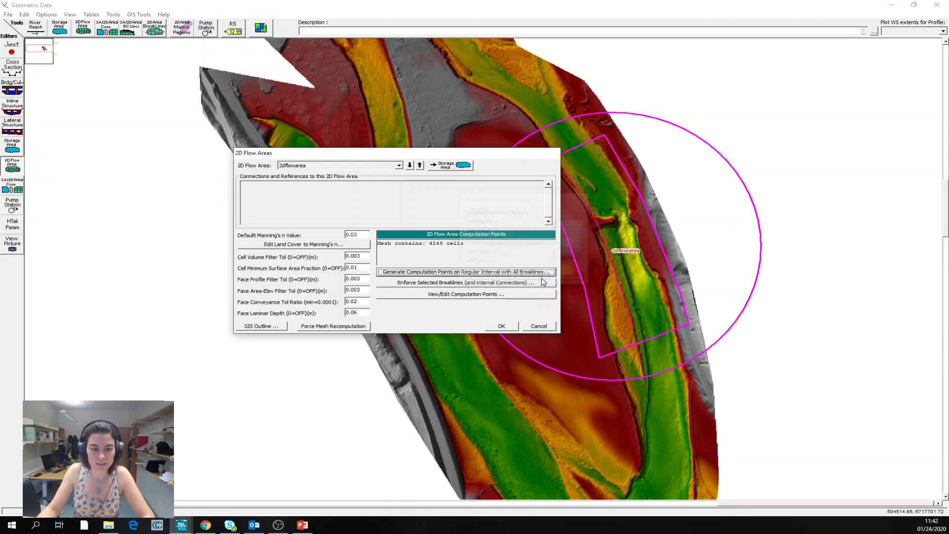
Enforce breakline bl1 in the 2D flow area, then force the mesh recomputation and accept the flow area settings
click(461, 283)
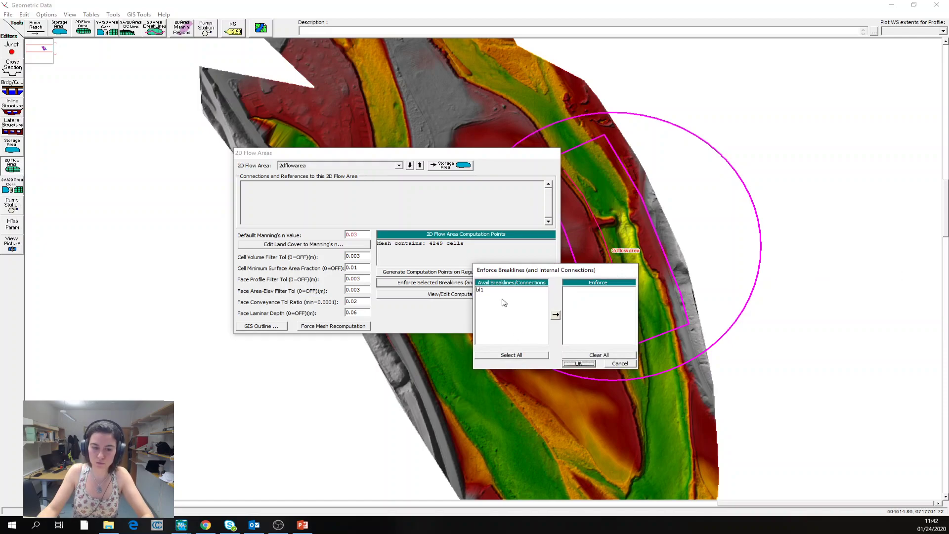
click(493, 291)
click(528, 356)
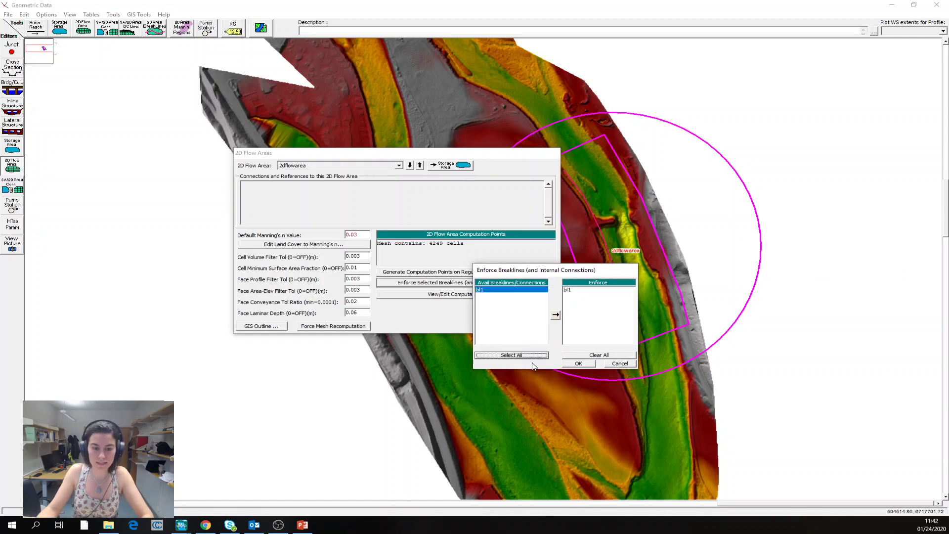
click(579, 364)
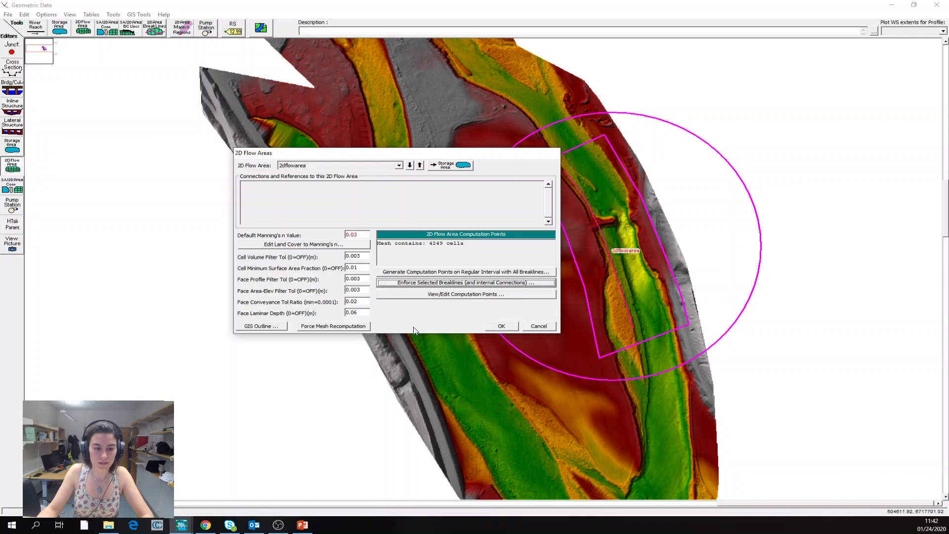
click(329, 327)
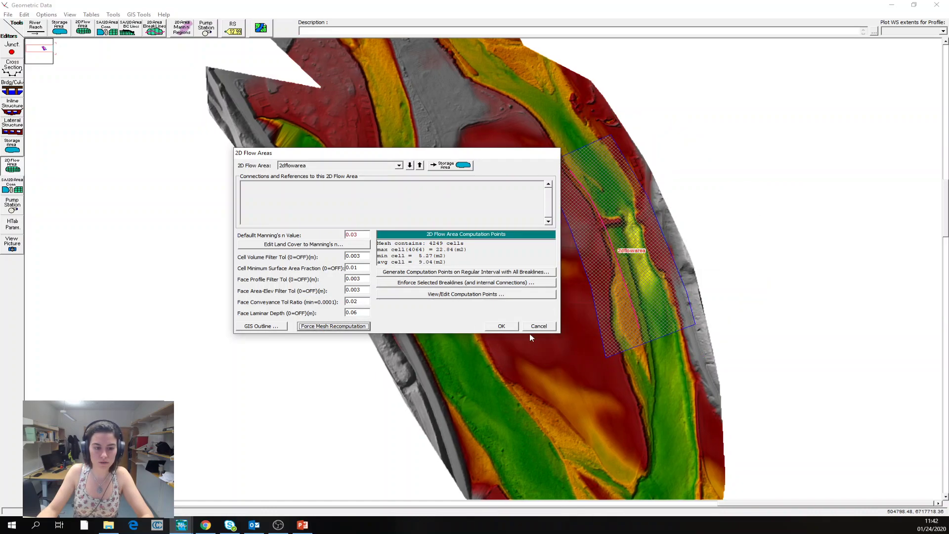
click(502, 327)
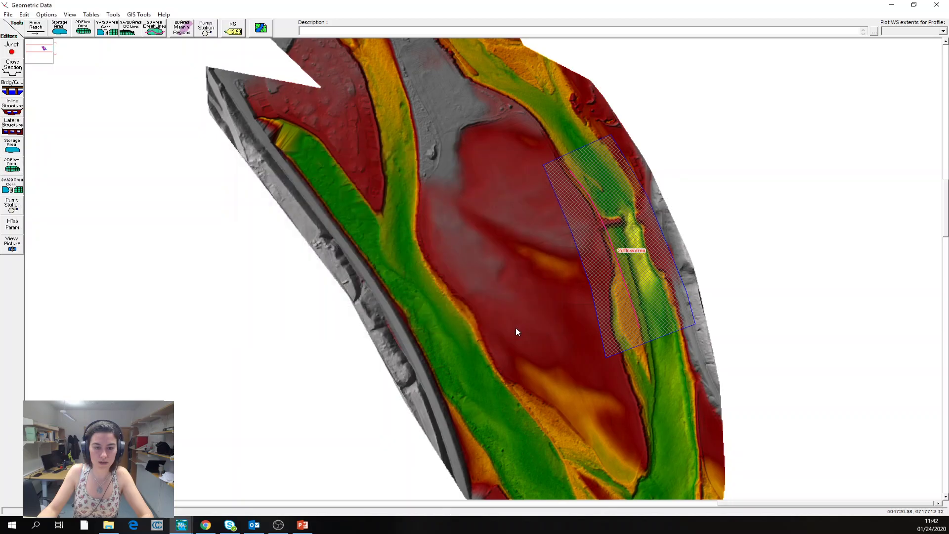
Examine how the mesh cells align along the enforced breakline on the western bank
scroll(612, 243, up, 5)
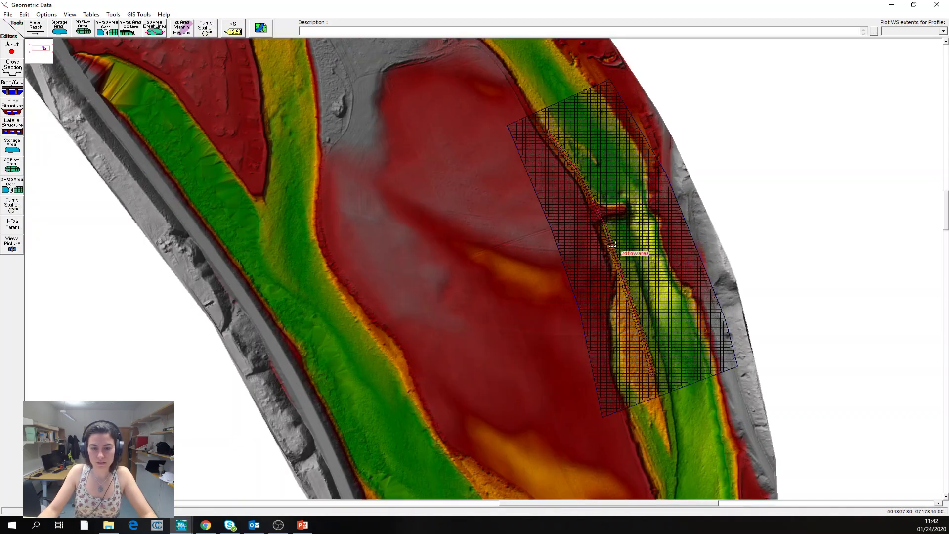
scroll(615, 244, up, 6)
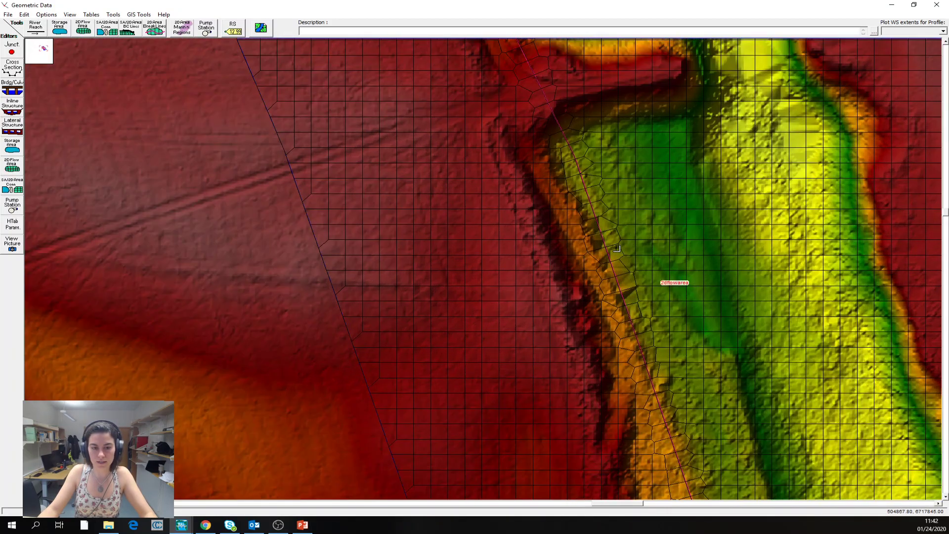
scroll(580, 208, up, 6)
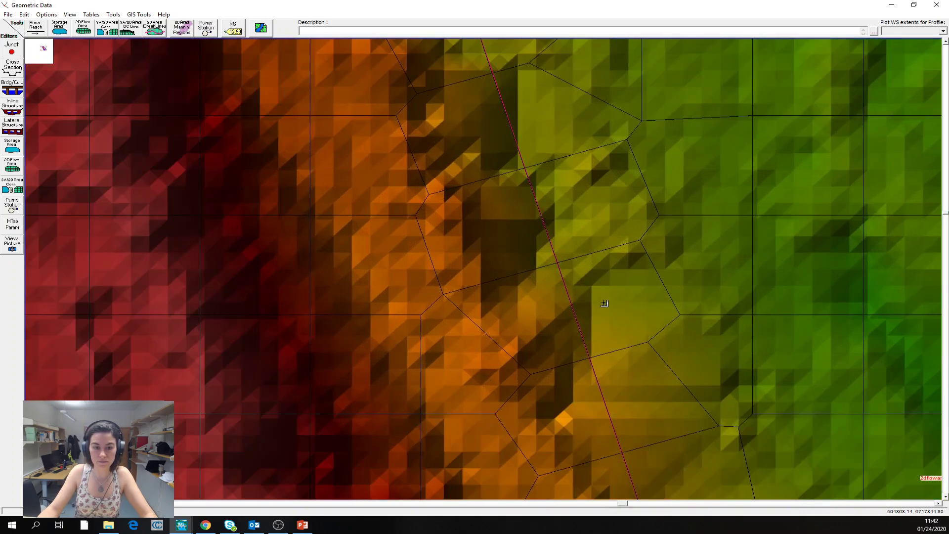
scroll(482, 274, down, 5)
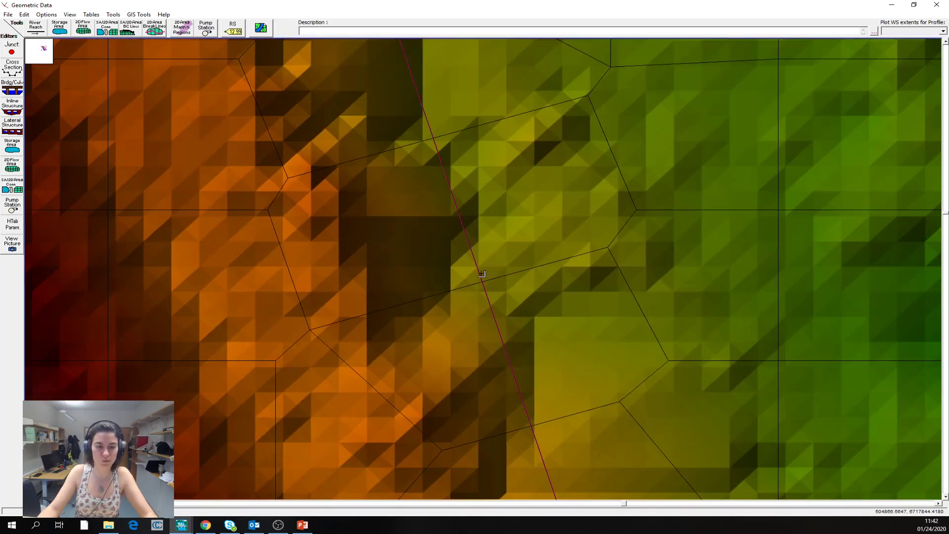
scroll(482, 274, down, 6)
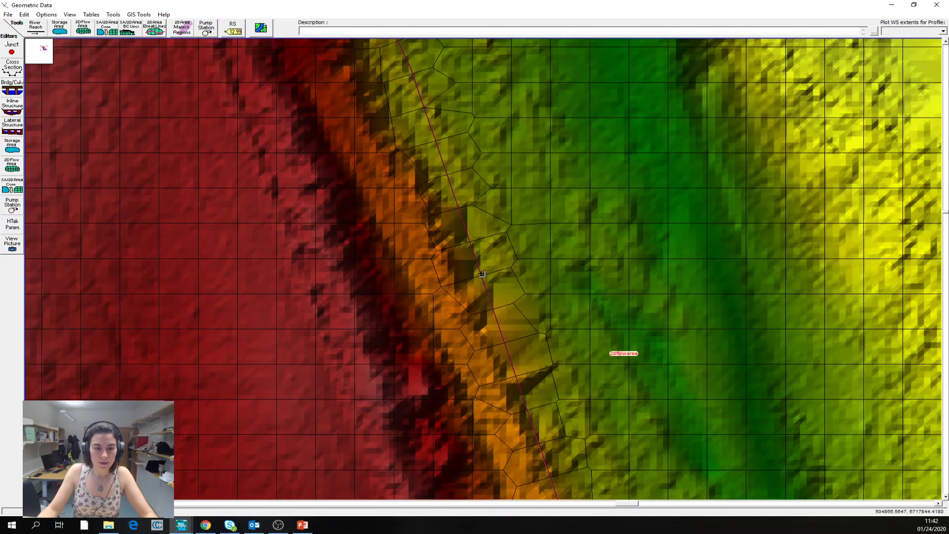
scroll(482, 274, down, 2)
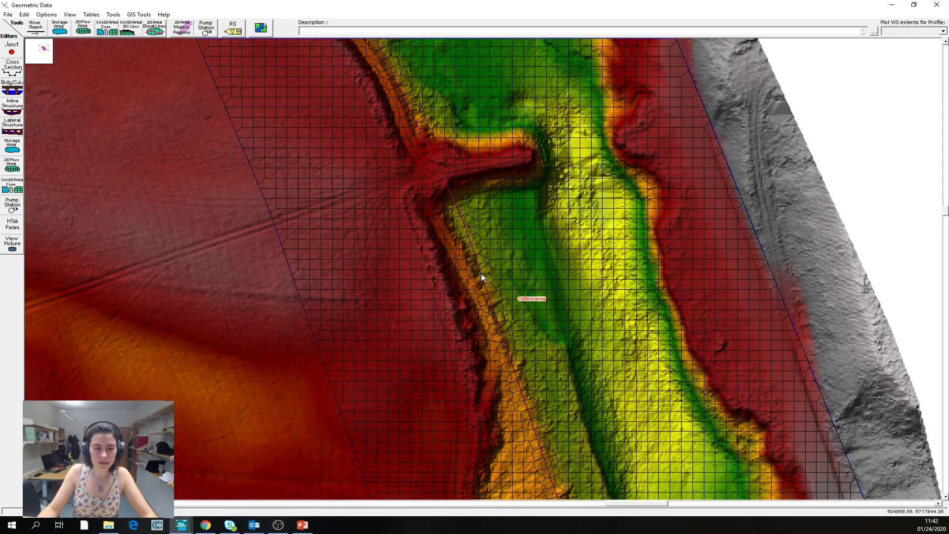
scroll(482, 276, down, 2)
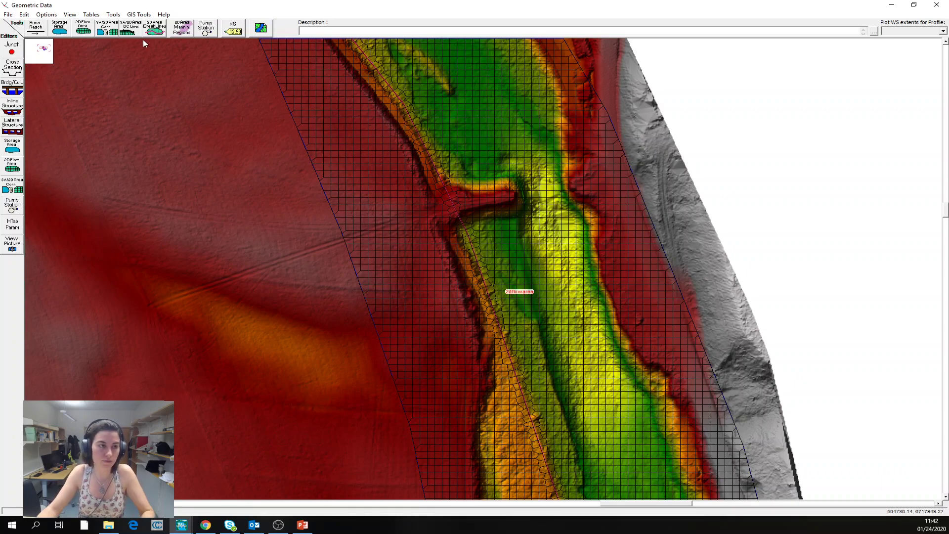
Review the minimum, maximum and near-repeat cell spacing options for breakline bl1 and close the table
click(139, 14)
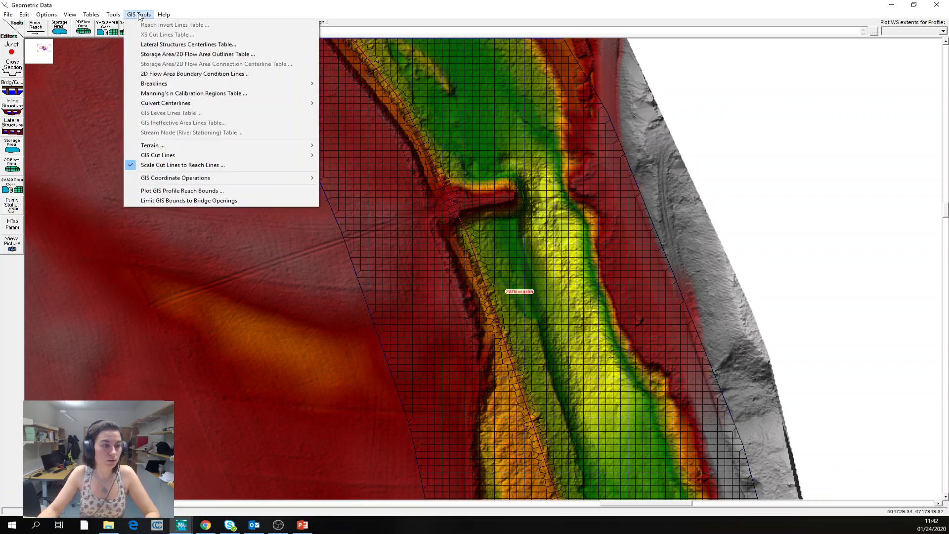
mouse_move(149, 85)
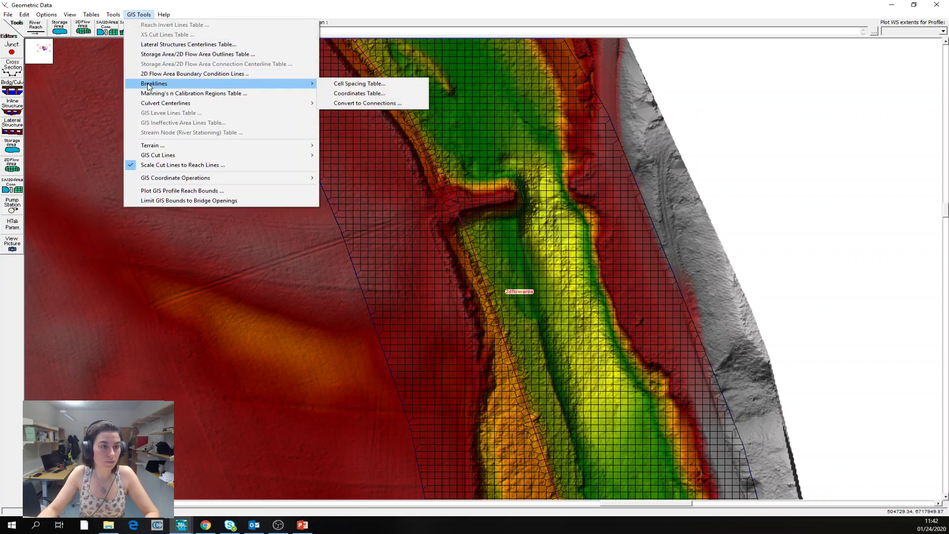
click(353, 84)
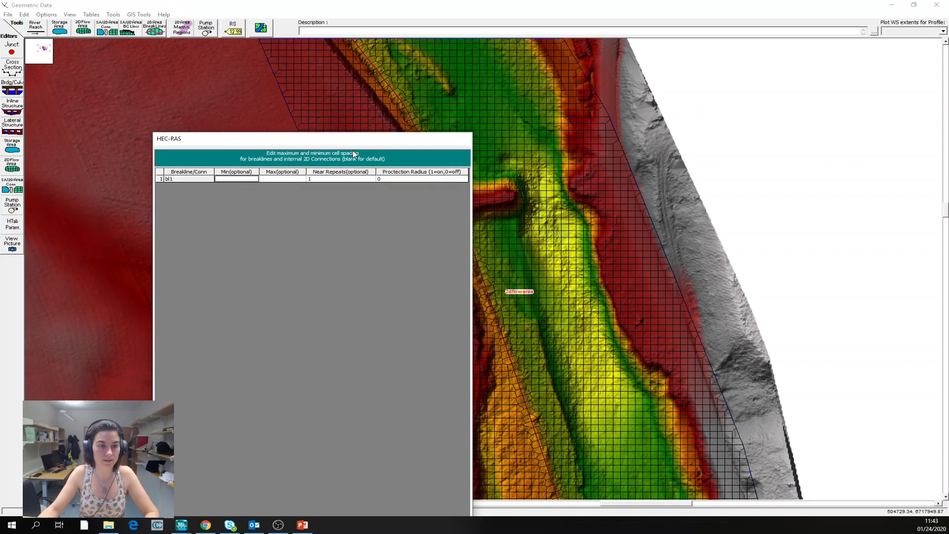
drag(353, 144, 364, 92)
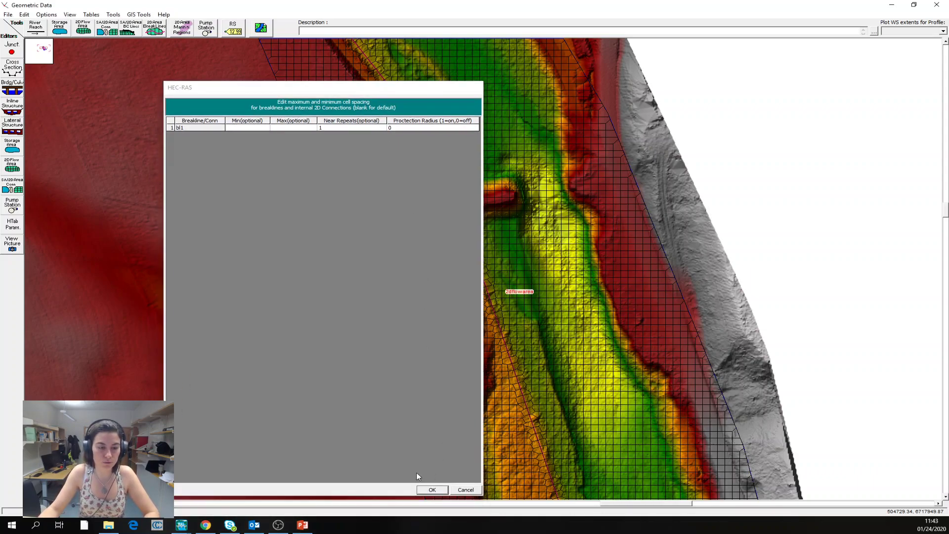
click(432, 489)
Review the GIS coordinates table of breakline bl1, including its line import option, and close it
click(139, 14)
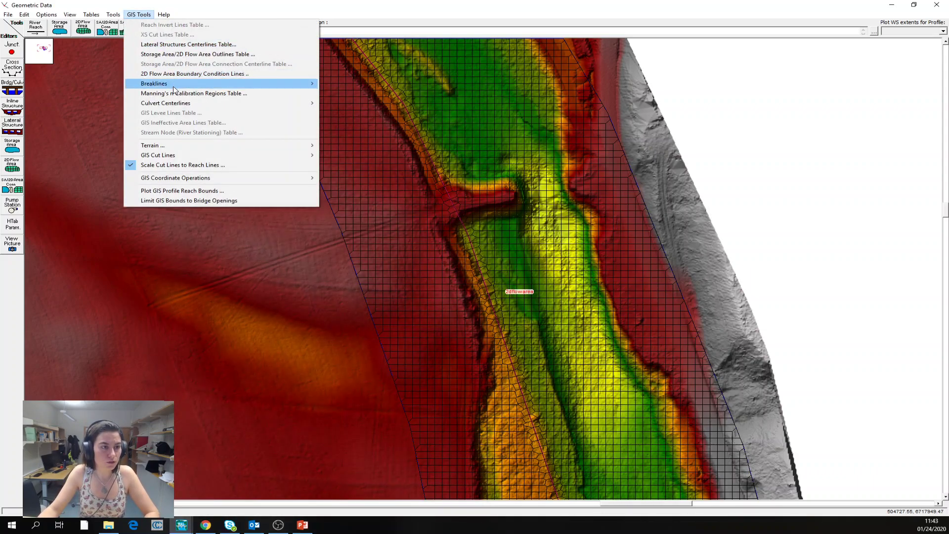
mouse_move(173, 88)
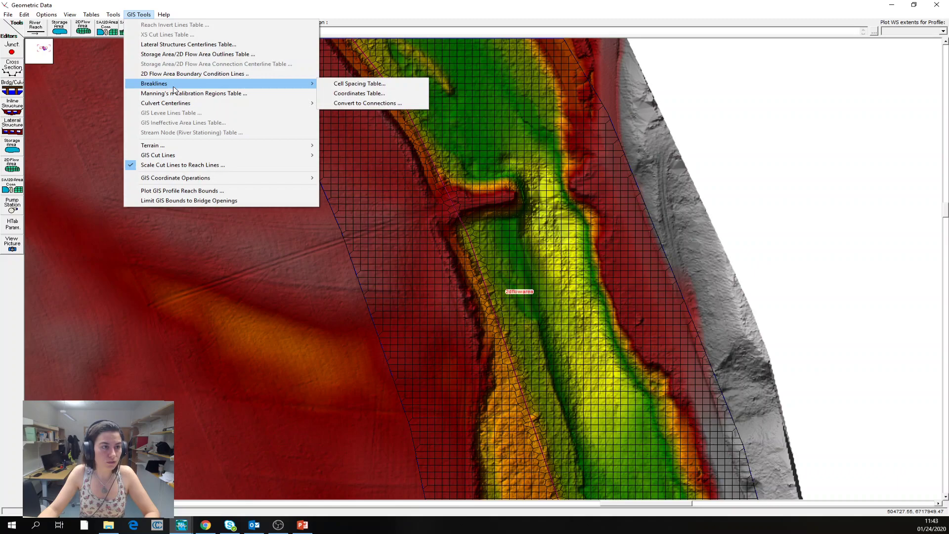
click(357, 104)
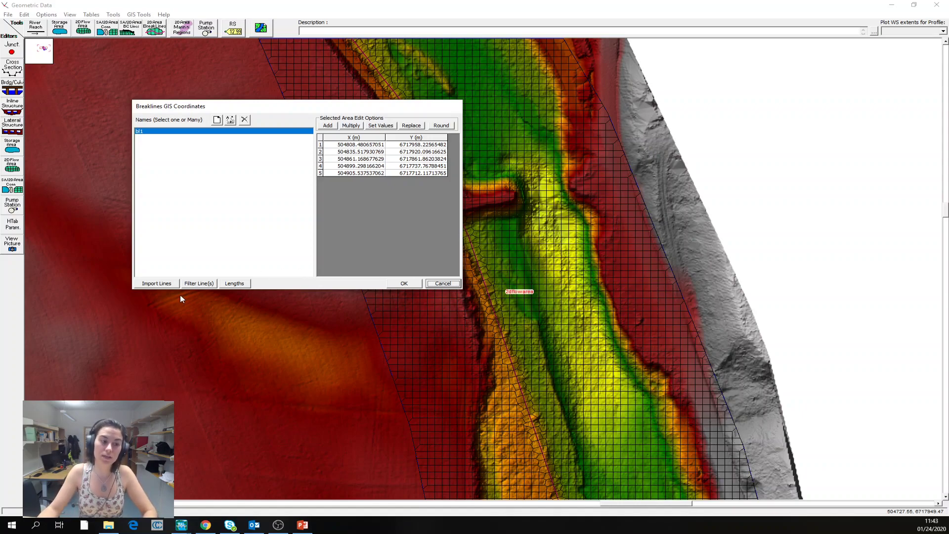
click(415, 284)
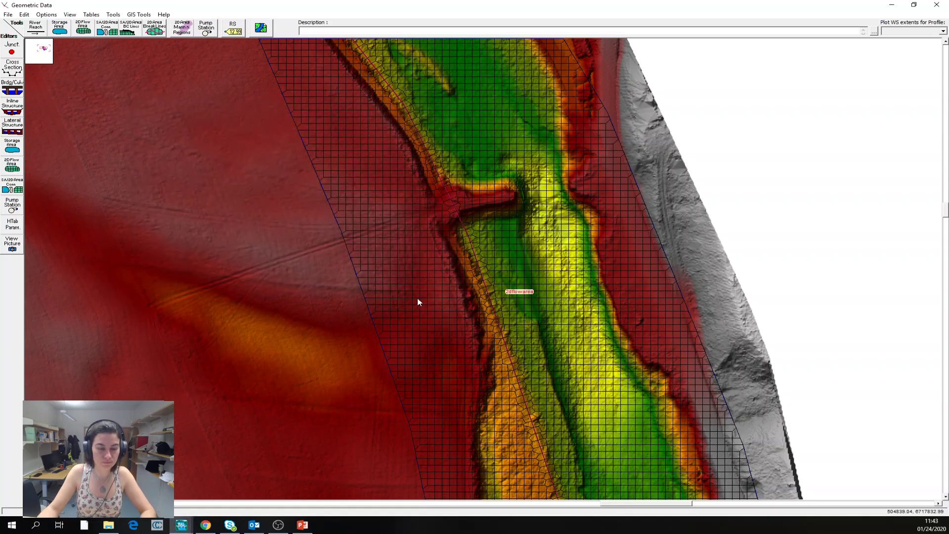
Draw a 2D area boundary condition line along the upper, upstream edge of the 2D flow area and name it Upstream
scroll(584, 279, down, 2)
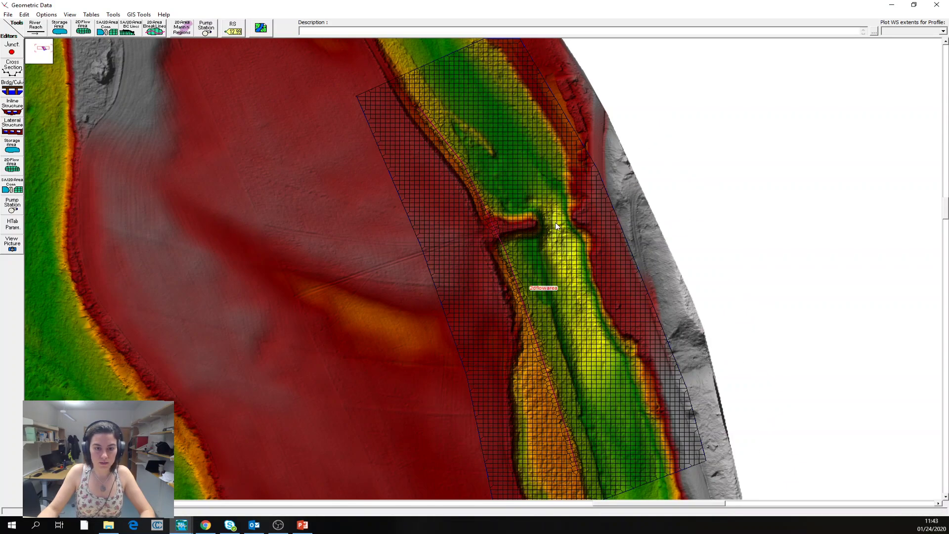
drag(542, 214, 582, 360)
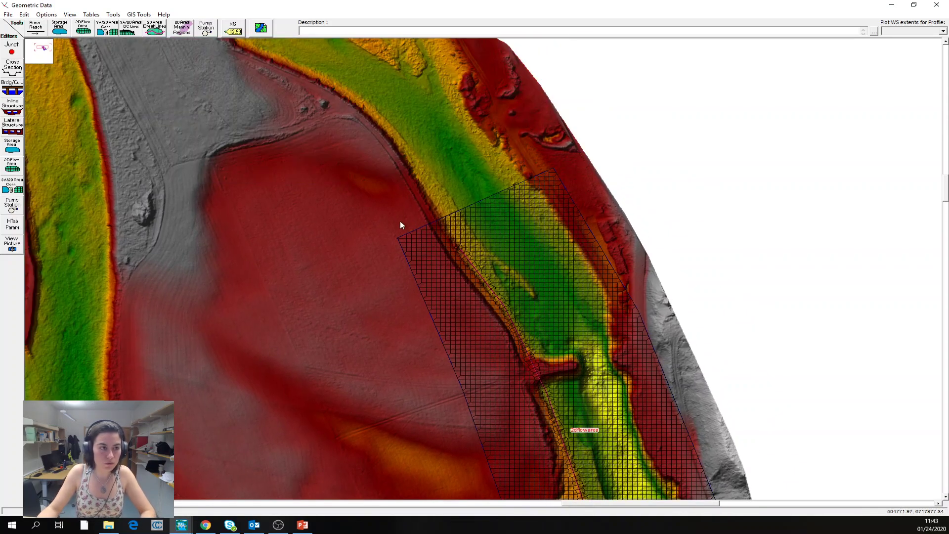
click(133, 35)
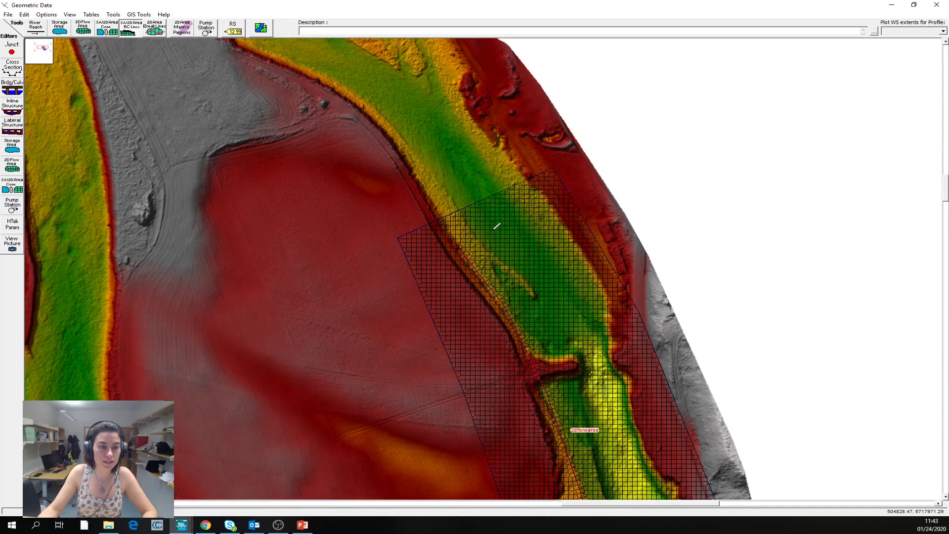
scroll(486, 180, up, 1)
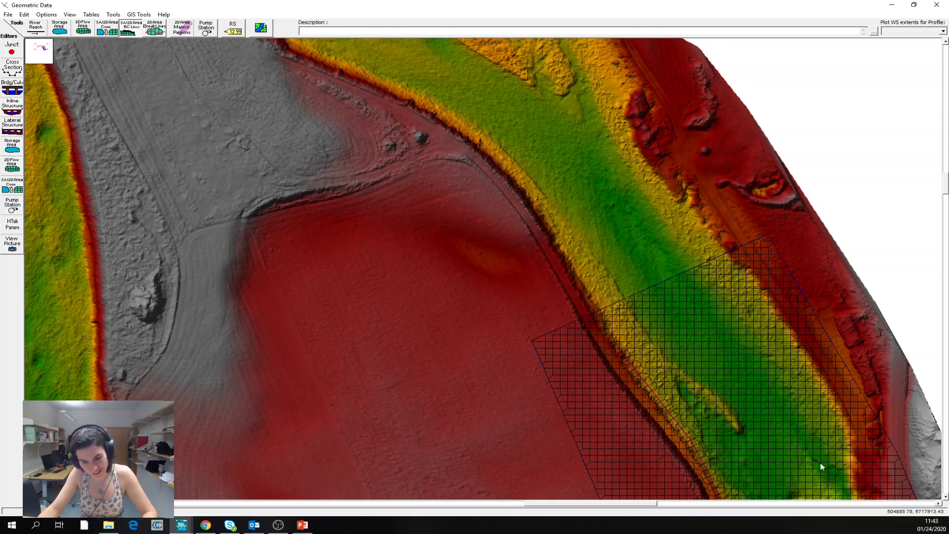
click(133, 31)
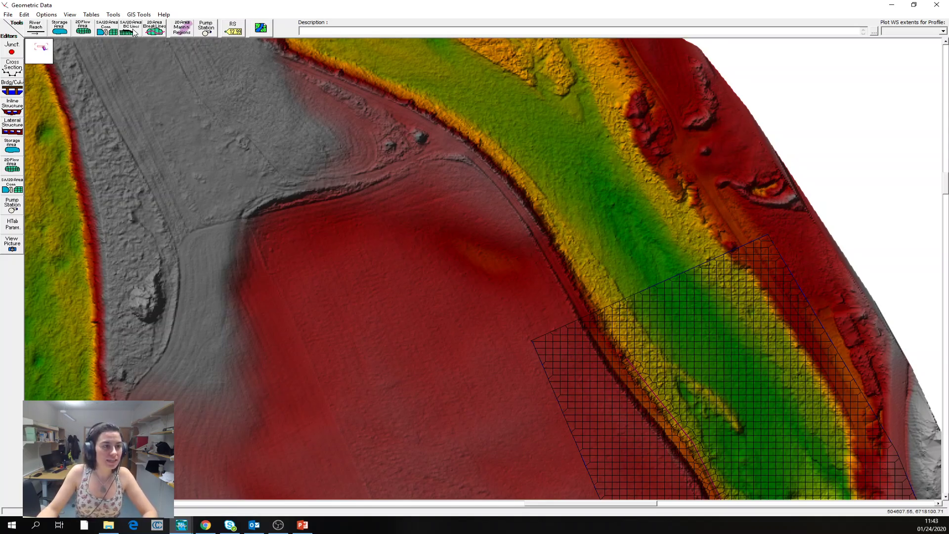
click(567, 323)
double_click(757, 235)
text(Upstream)
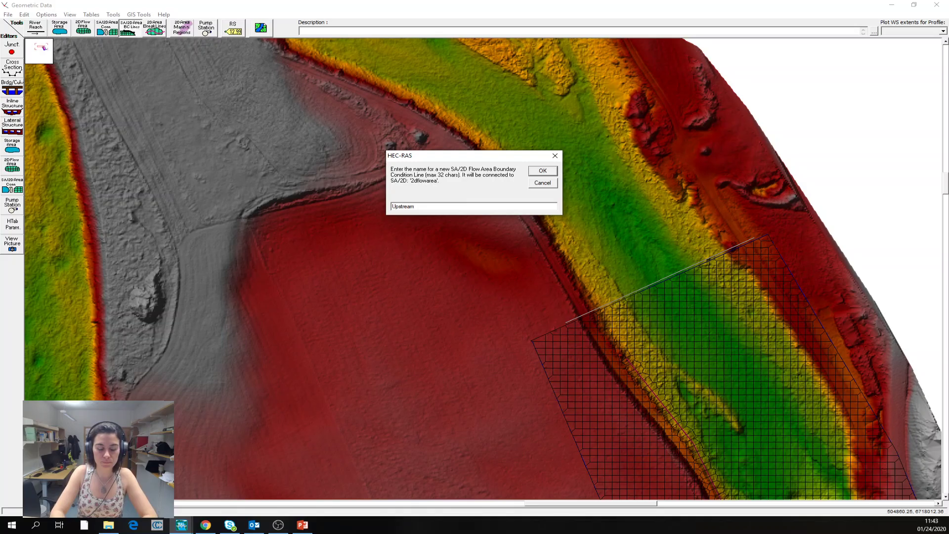
key(Return)
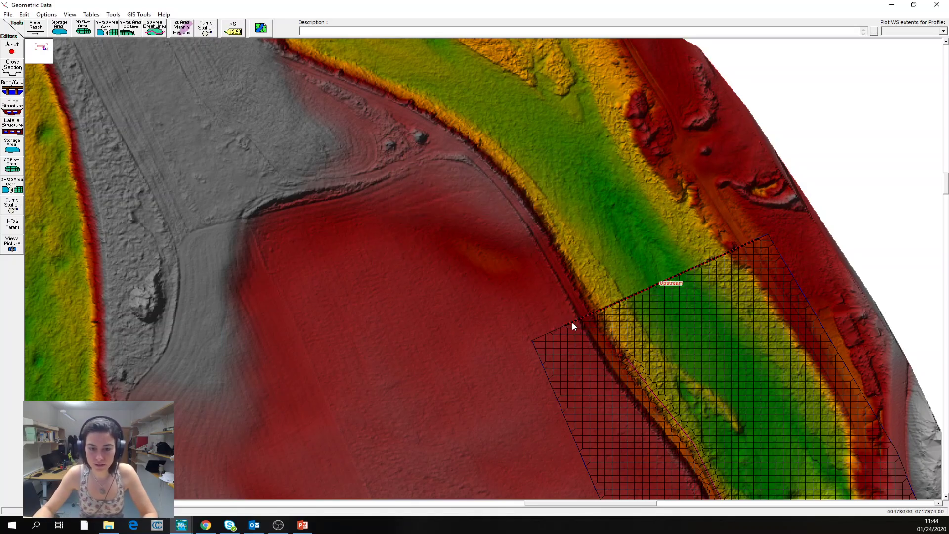
Draw a second boundary condition line along the lower edge of the 2D flow area and name it downstream
drag(669, 367, 443, 100)
drag(663, 474, 546, 244)
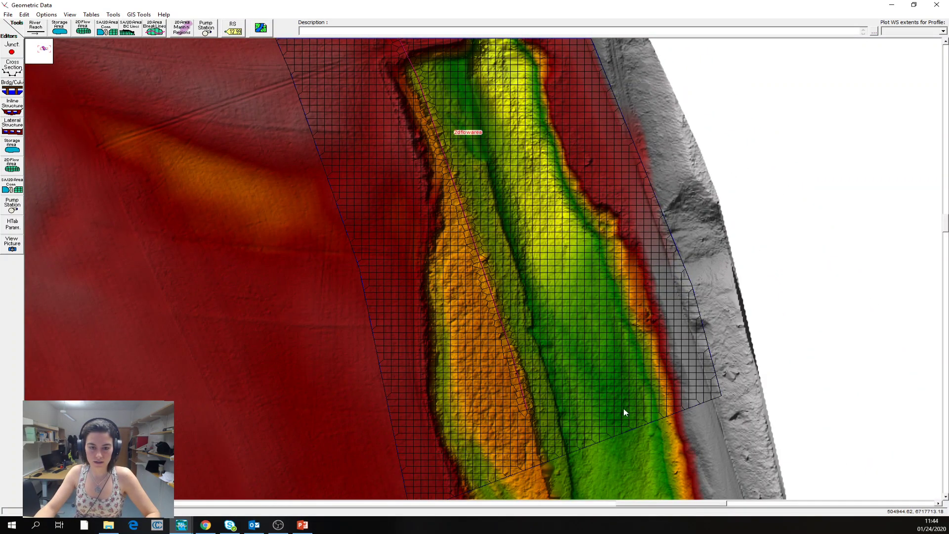
drag(628, 460, 620, 407)
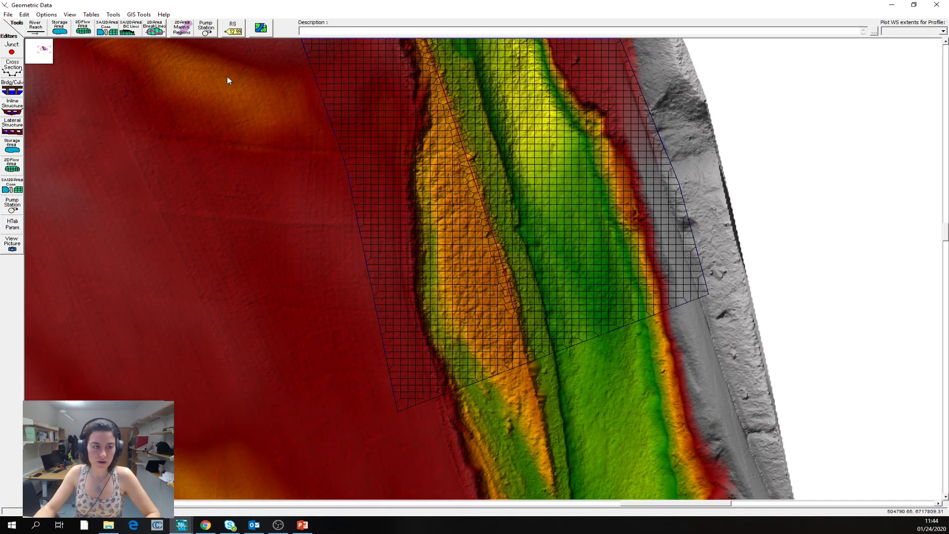
click(131, 31)
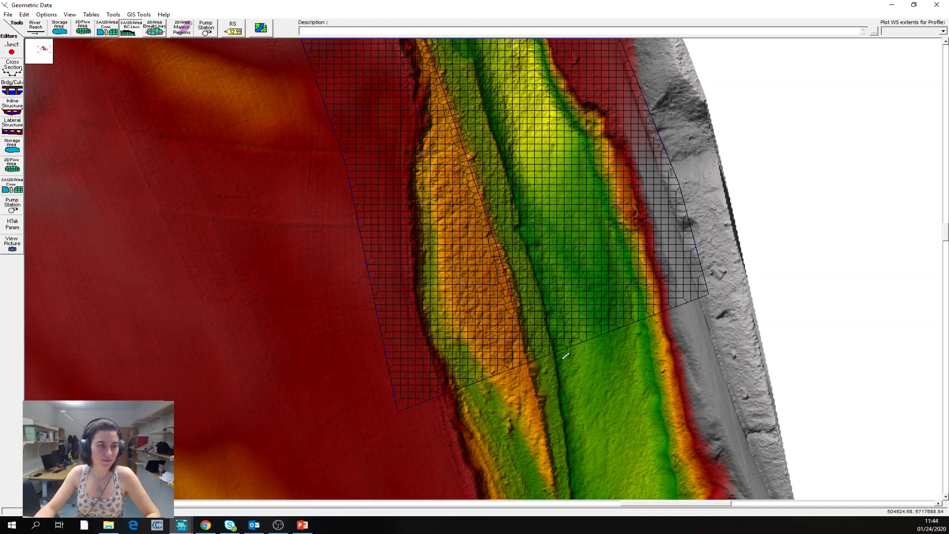
click(413, 409)
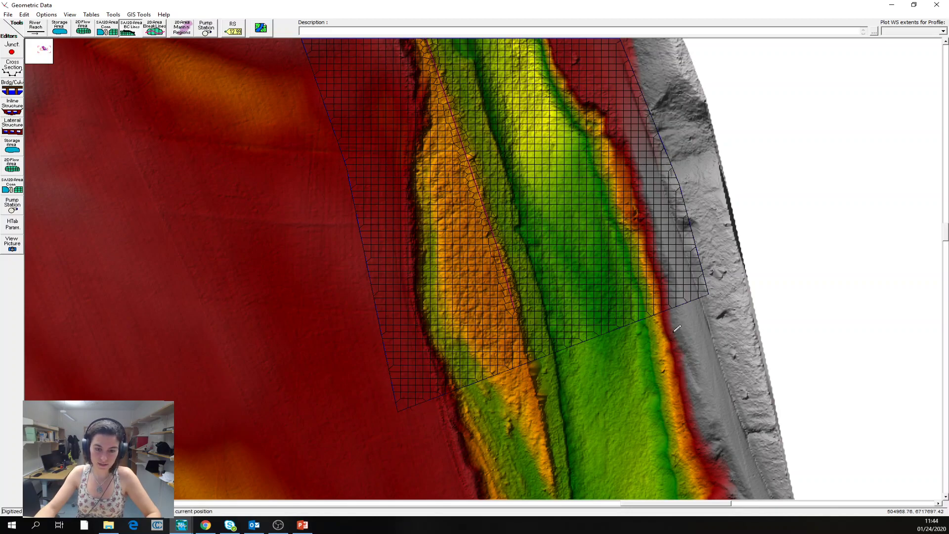
double_click(690, 303)
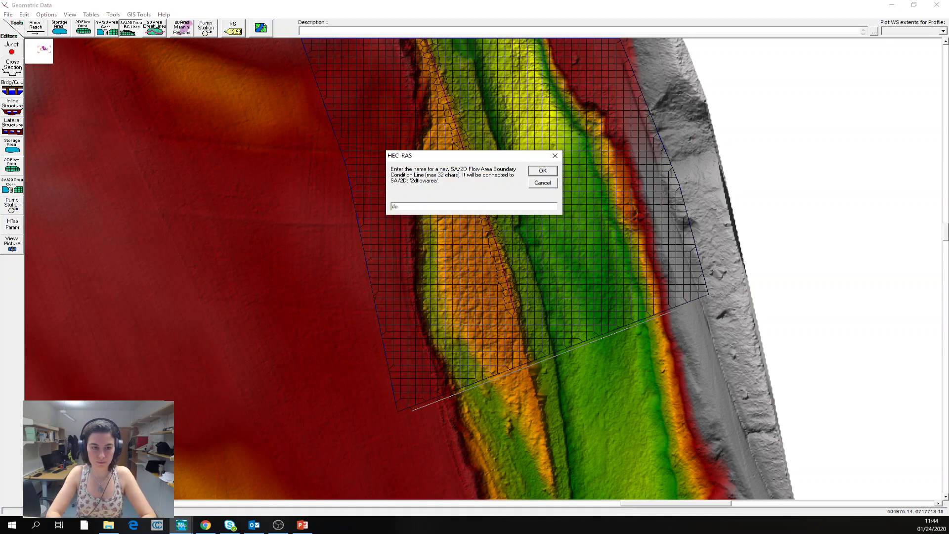
text(downstream)
key(Return)
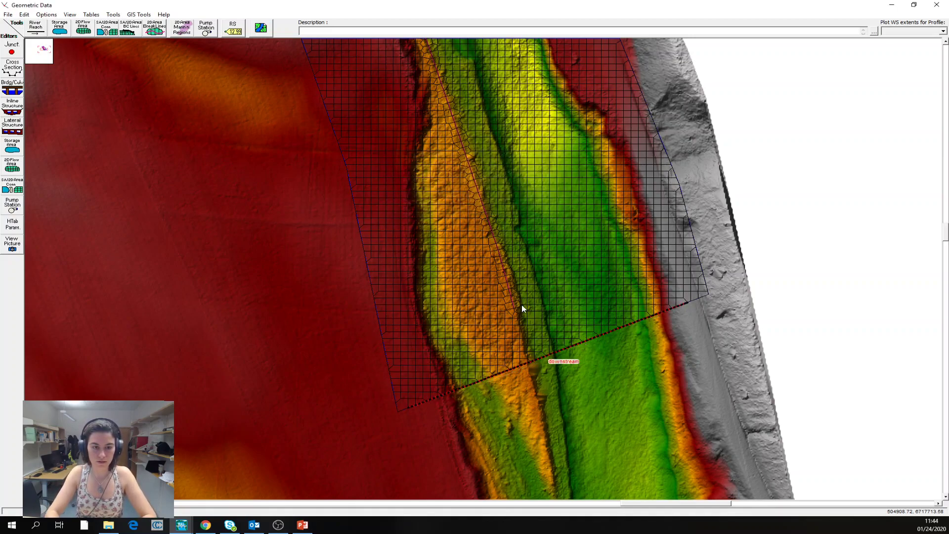
Save the geometry data under the title Geometry1 in the 04 Model folder and close the geometry editor
click(8, 15)
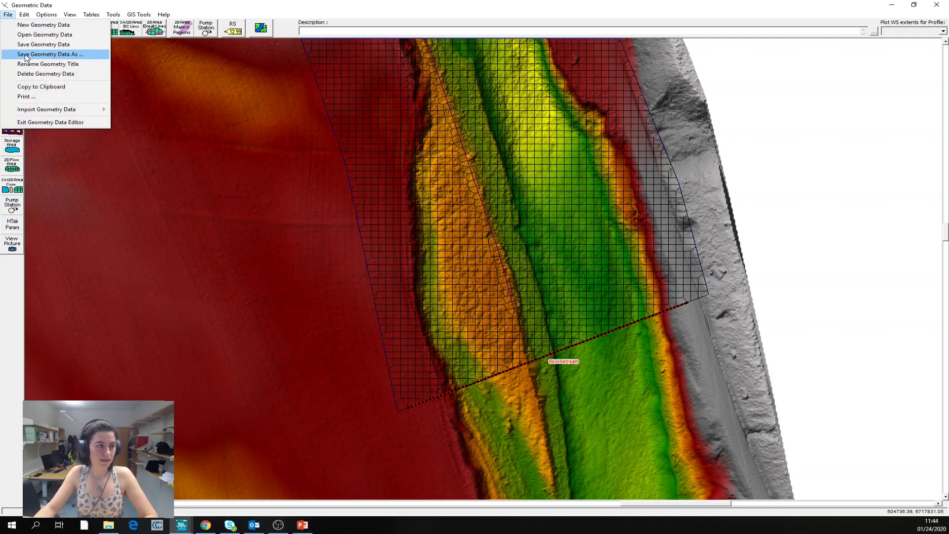
click(24, 56)
text(Geometry 1)
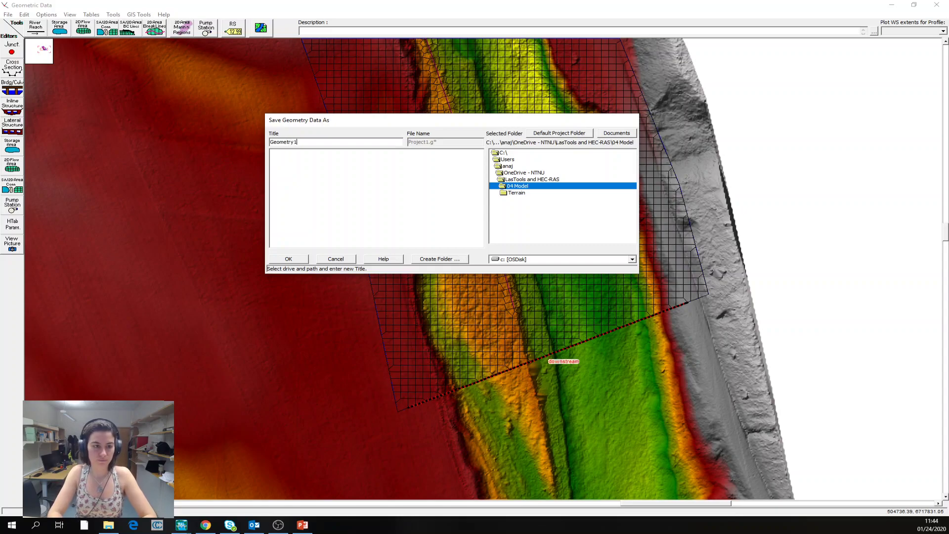
key(Return)
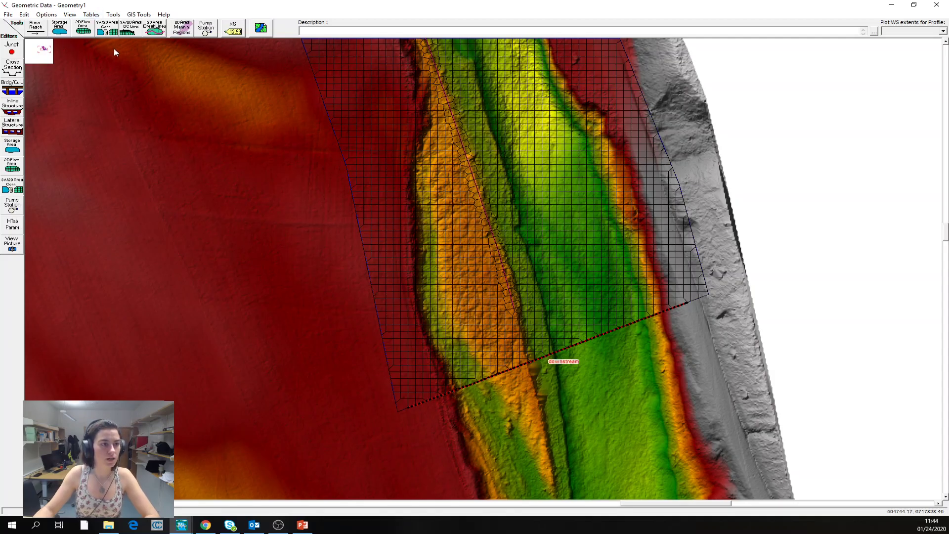
click(936, 5)
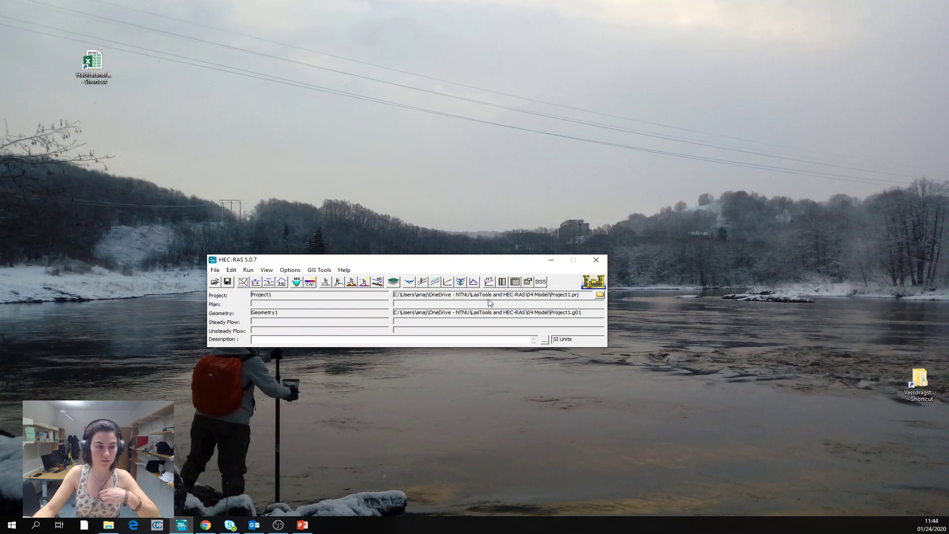
Open the unsteady flow data and assign a flow hydrograph to the Upstream boundary condition line
click(282, 282)
click(420, 248)
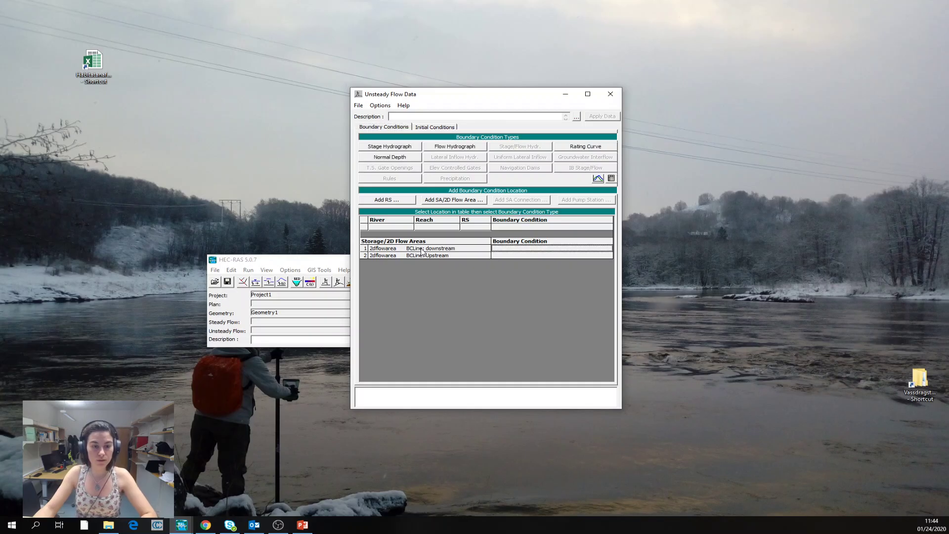
click(423, 254)
click(436, 243)
click(444, 258)
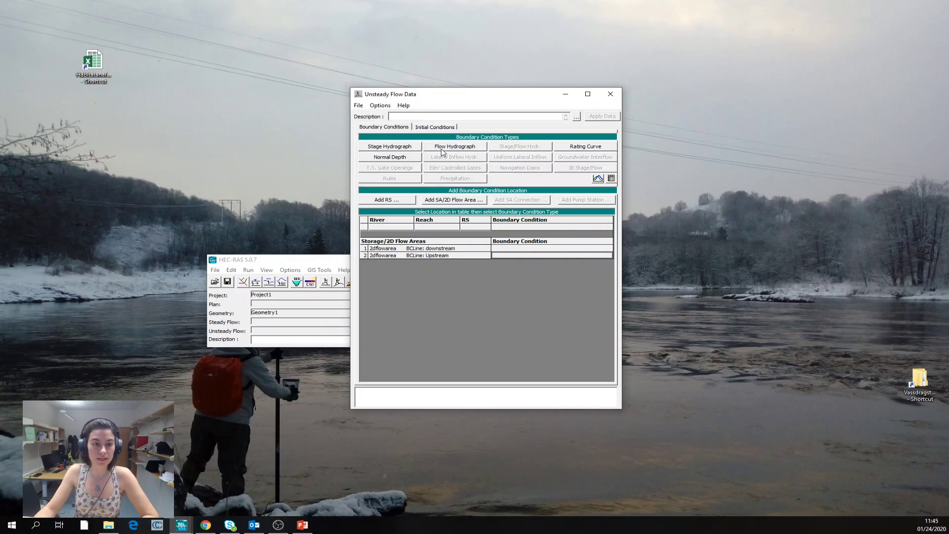
click(443, 148)
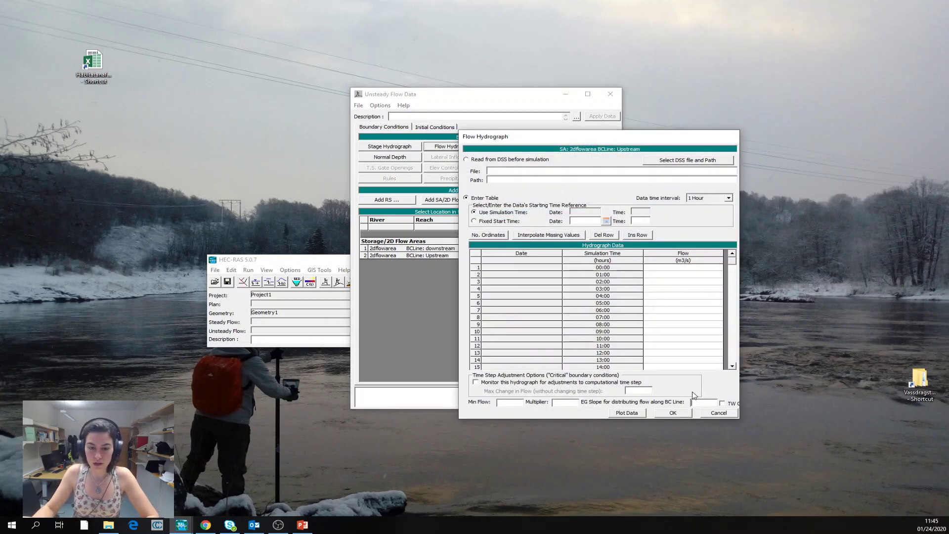
Enter hydrograph flows of 10 m3/s at 00:00 and 60 m3/s at 02:00, and interpolate the missing value between them
click(702, 268)
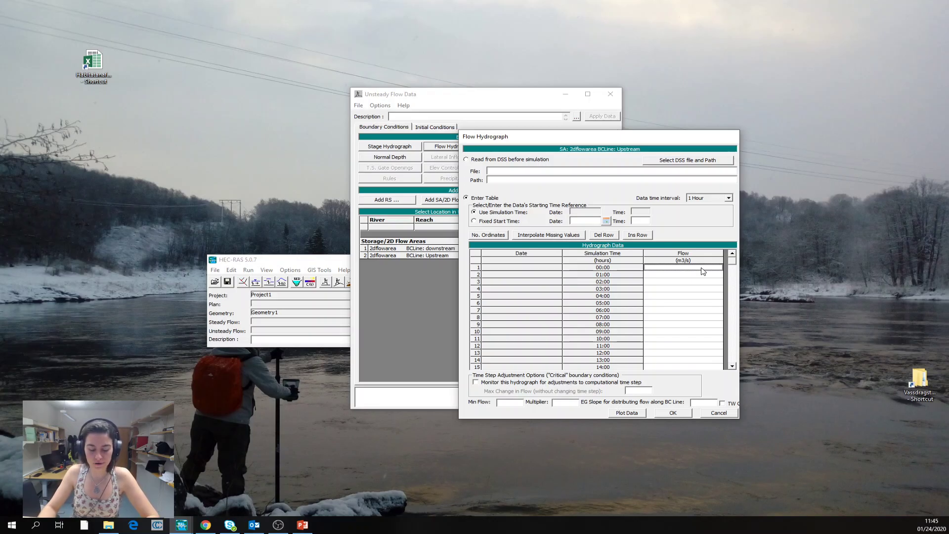
text(10)
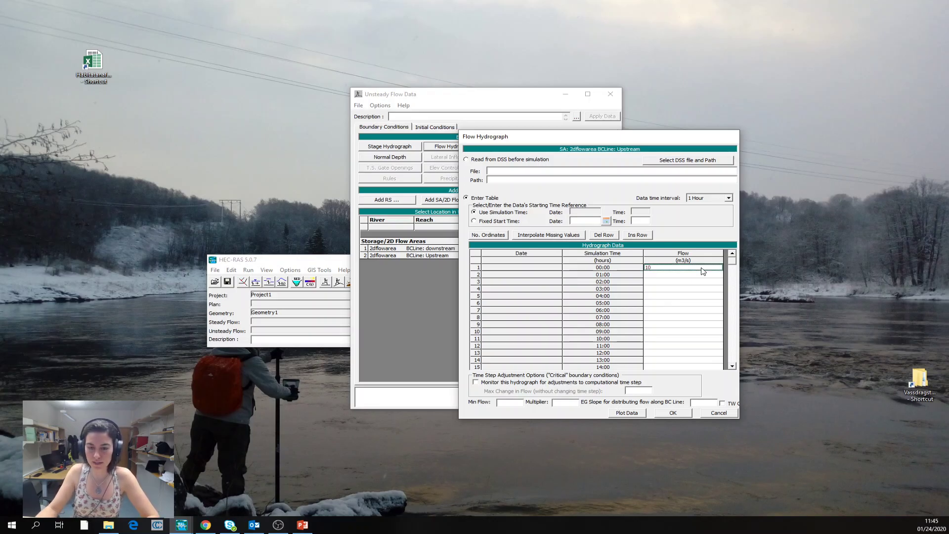
click(648, 282)
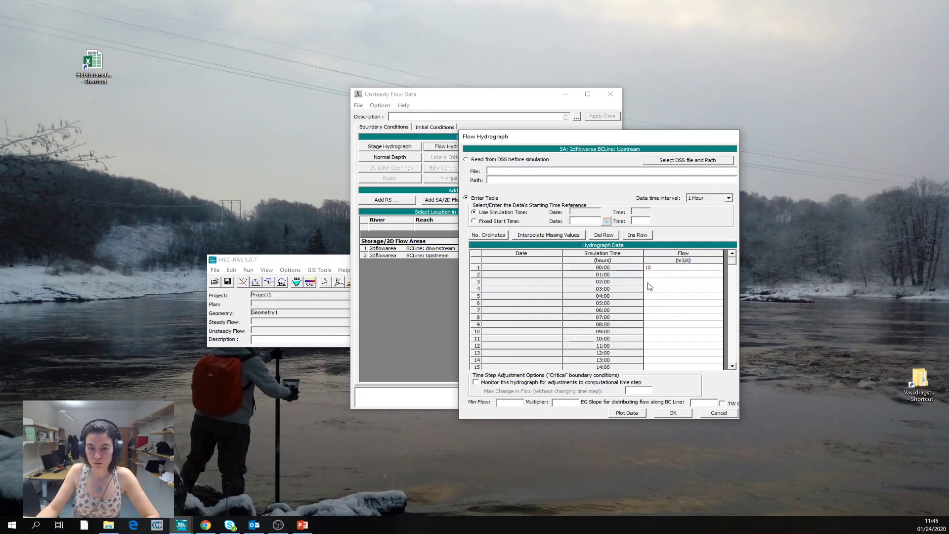
text(60)
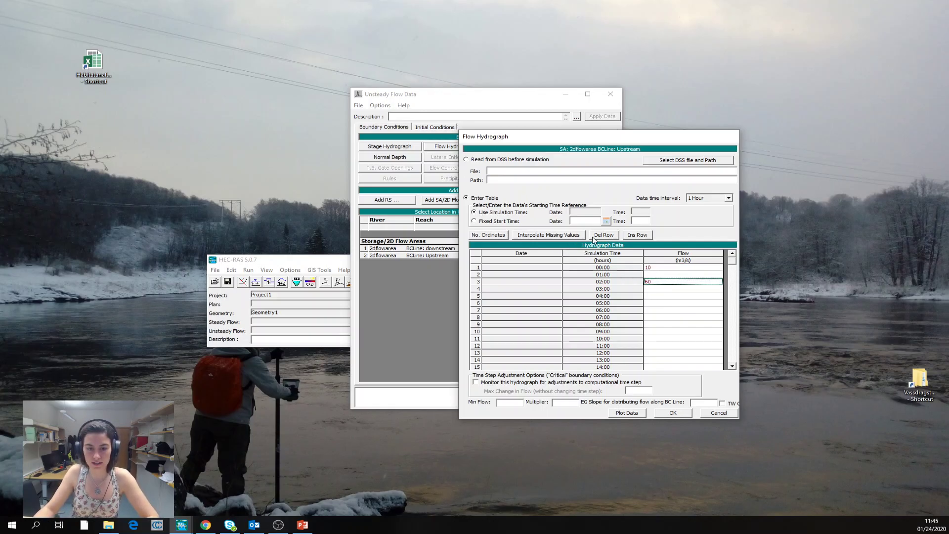
click(553, 236)
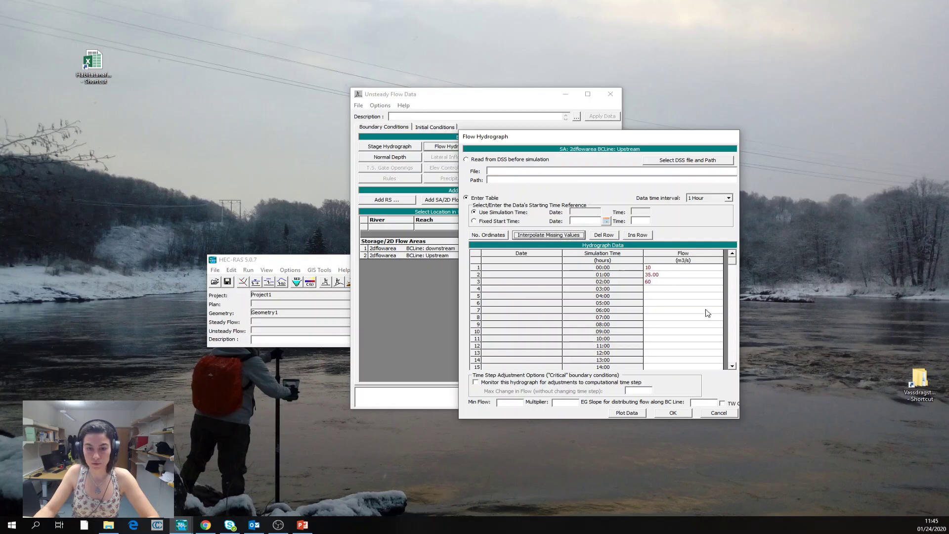
Try a 6-minute data time interval for the hydrograph, and return it to 1 hour
click(728, 197)
scroll(710, 220, up, 4)
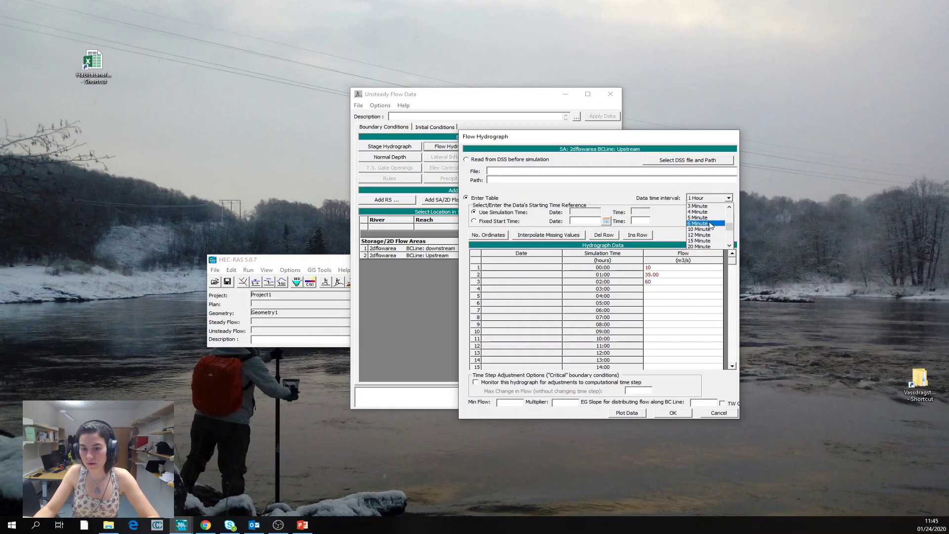
click(708, 235)
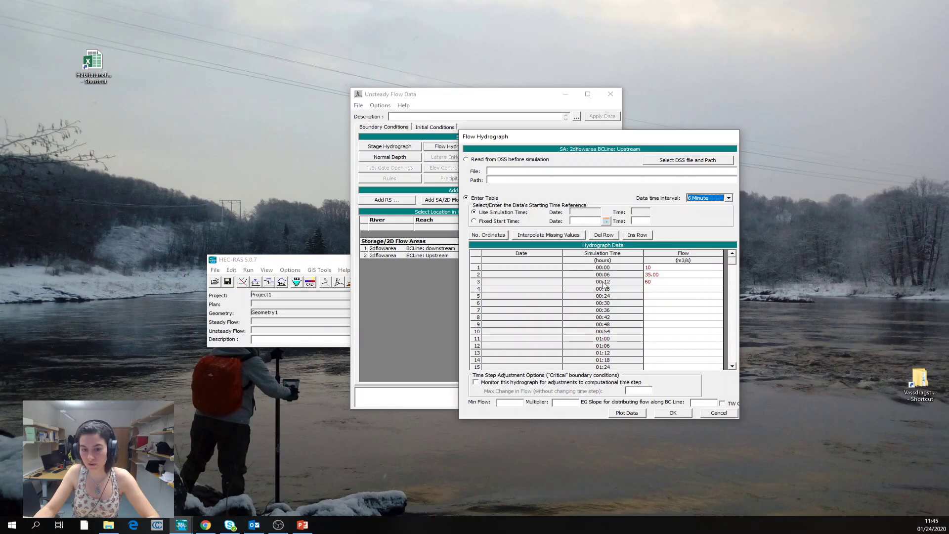
click(723, 198)
scroll(715, 213, up, 2)
scroll(715, 213, down, 1)
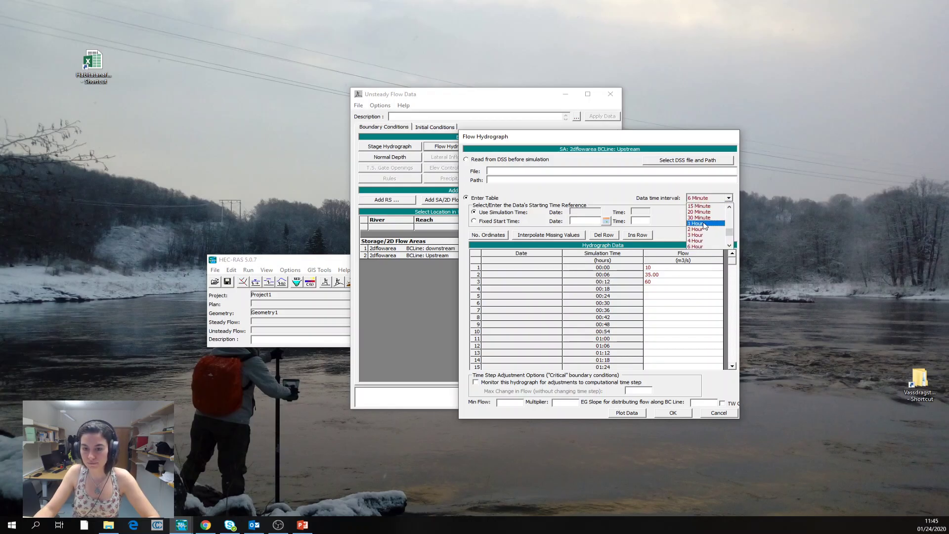
click(703, 228)
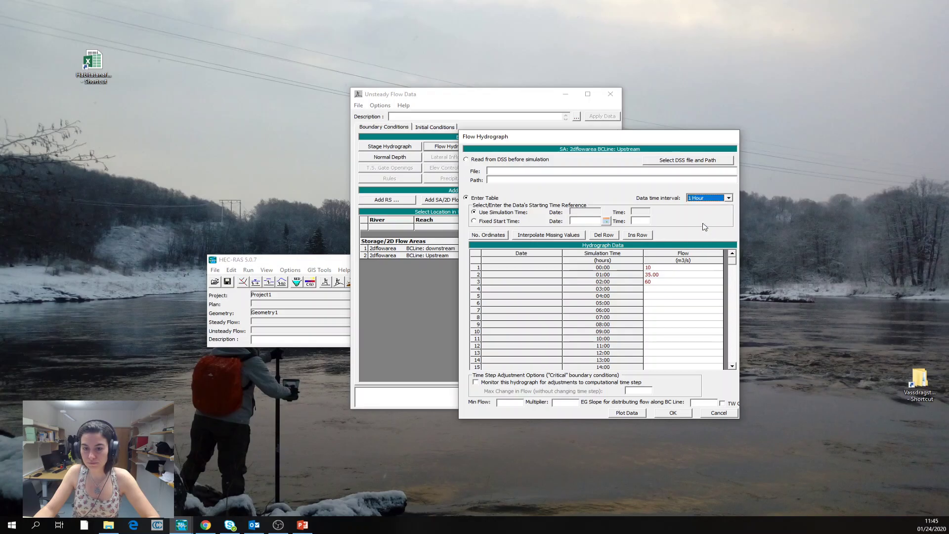
Set the EG slope for distributing flow along the Upstream line to 0.01 and accept the hydrograph
click(708, 403)
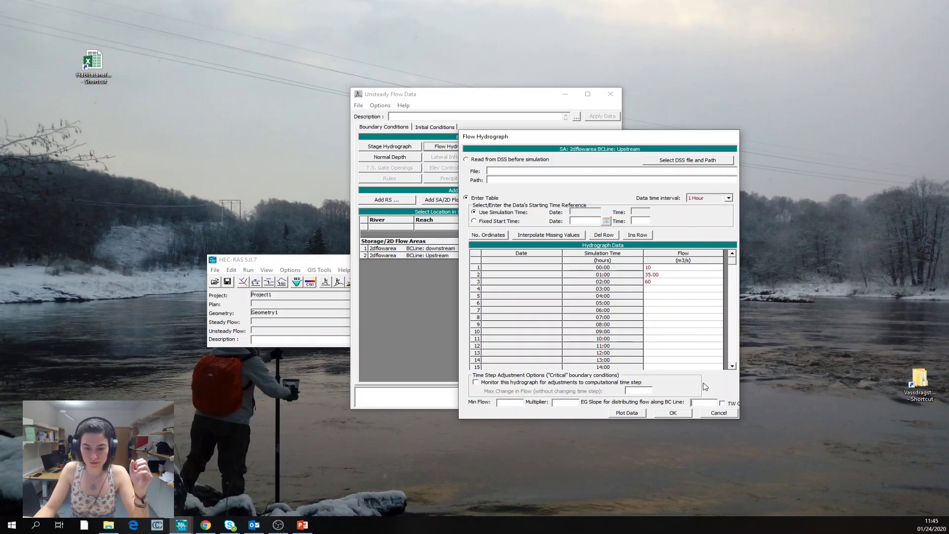
text(0.01)
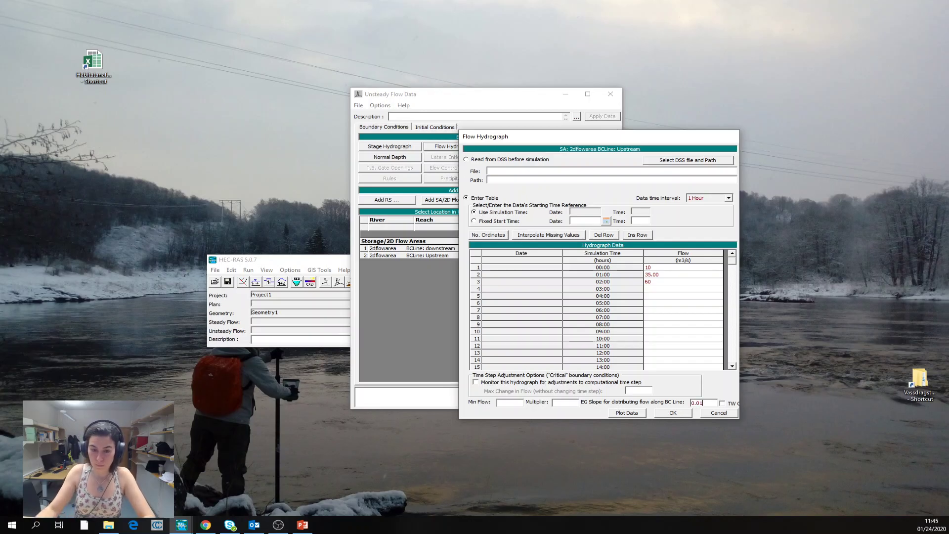
click(667, 414)
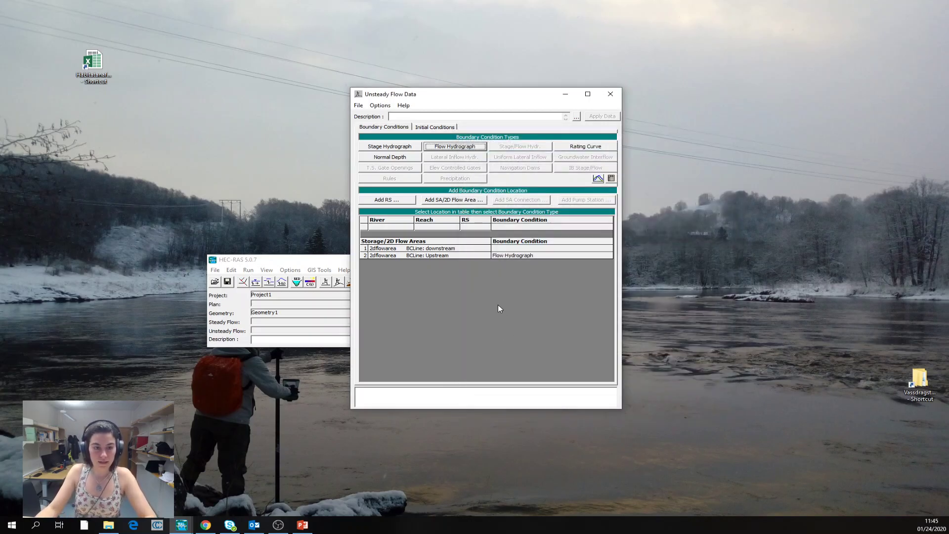
Assign a normal depth boundary to the downstream line with a friction slope of 0.01, computing separate water surface elevations per face
click(511, 248)
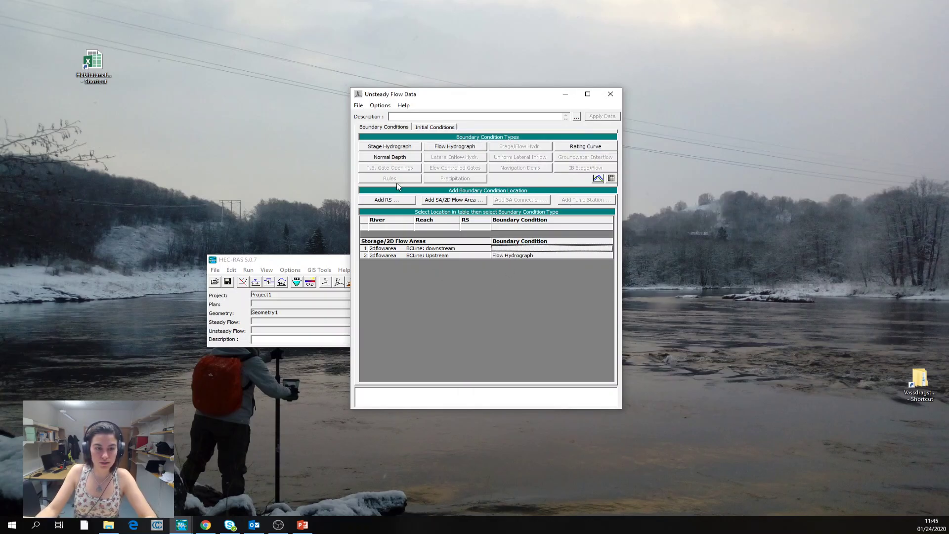
click(394, 158)
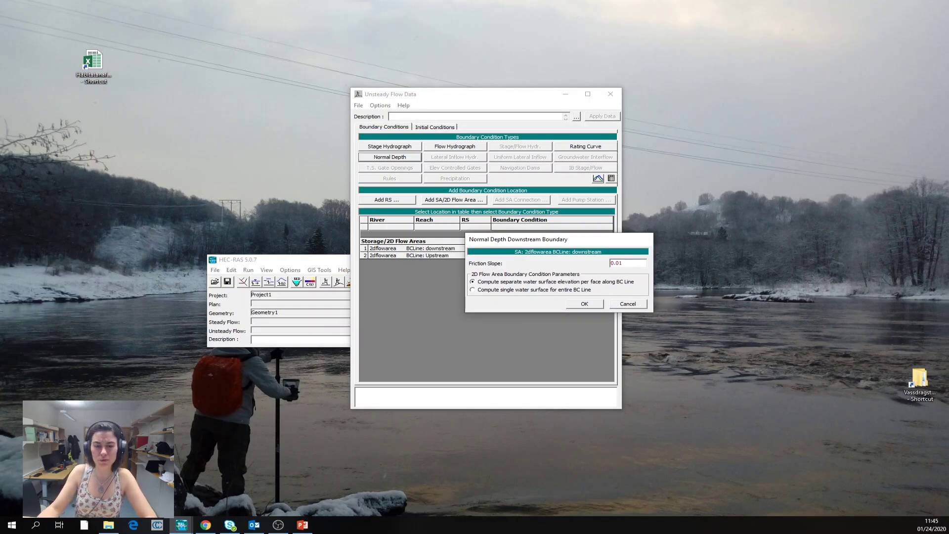
click(598, 305)
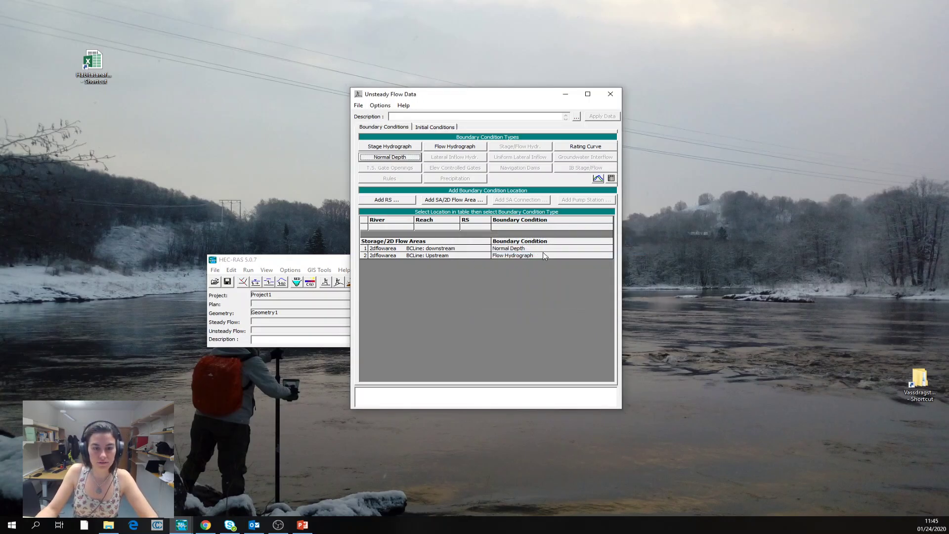
Save the unsteady flow data under the title Flow1, check its initial conditions, and close the flow data editor
click(359, 107)
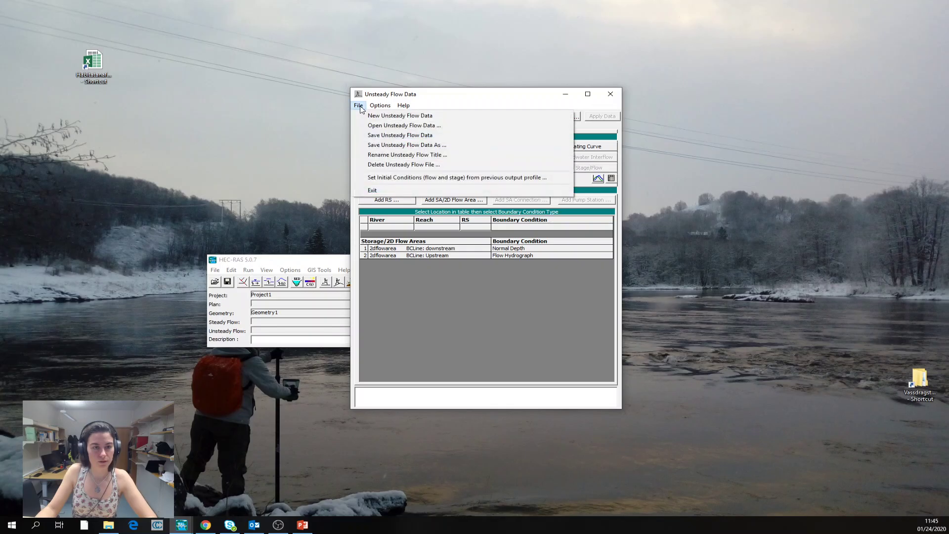
click(368, 145)
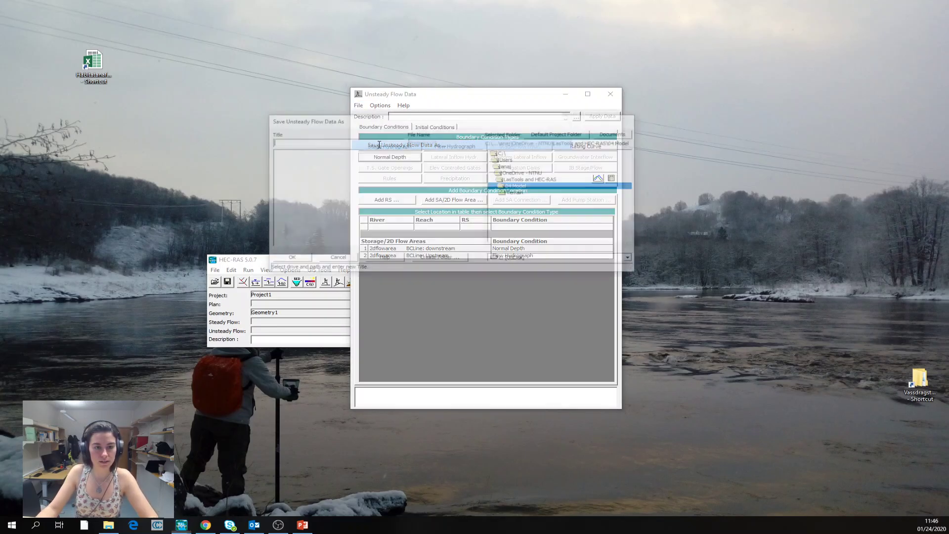
text(Flow 1)
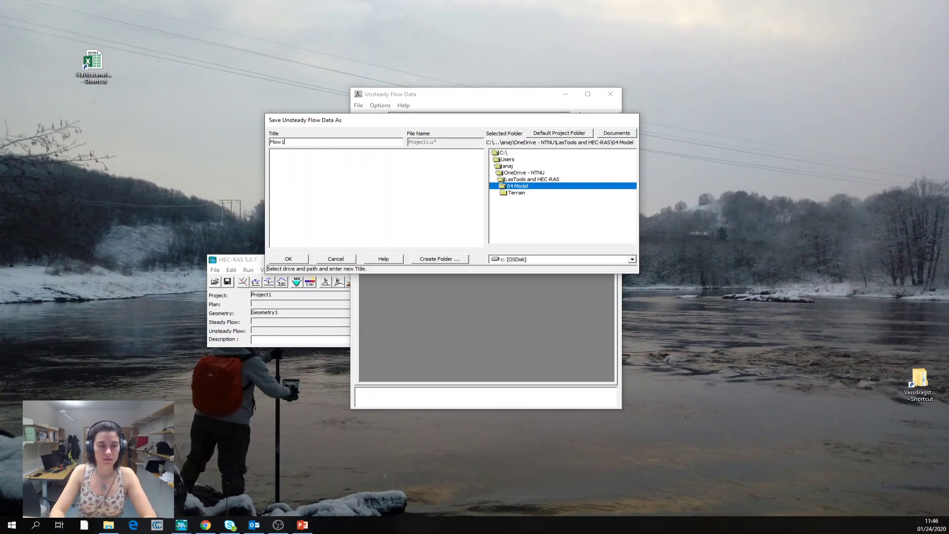
key(Return)
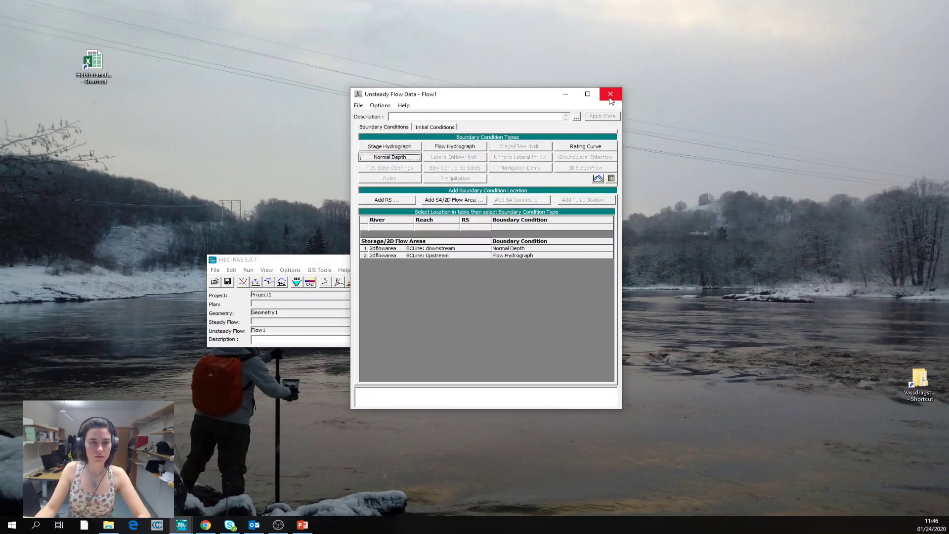
click(431, 128)
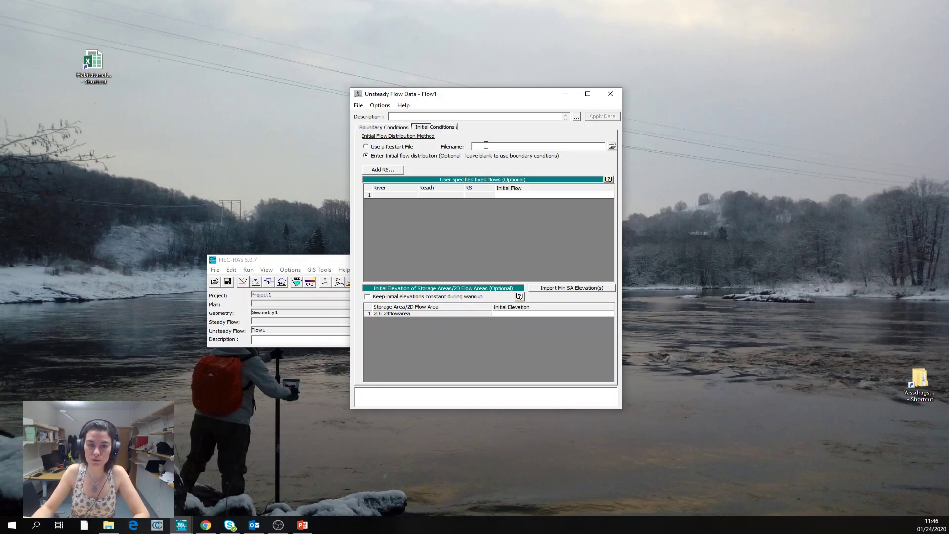
click(610, 94)
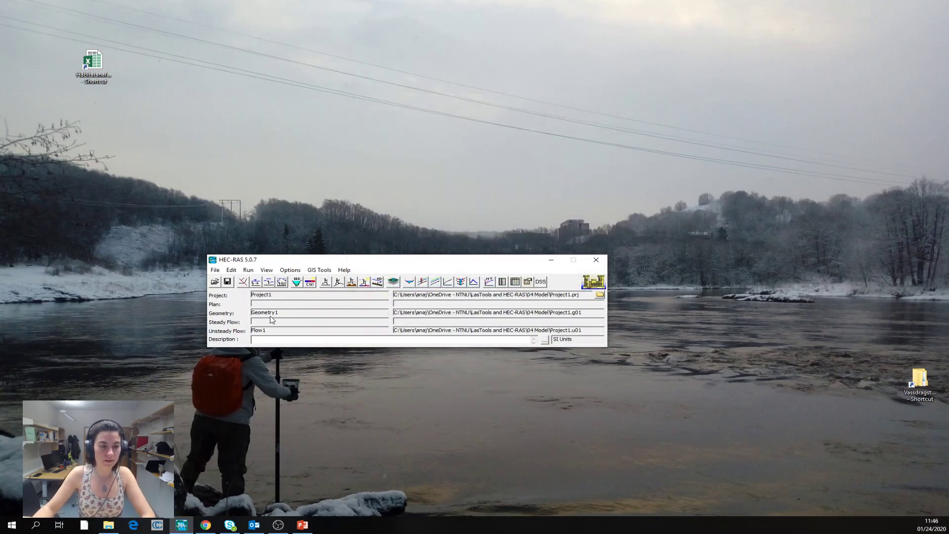
Set up an unsteady flow analysis that runs the geometry preprocessor, unsteady flow simulation, post processor and floodplain mapping
click(338, 283)
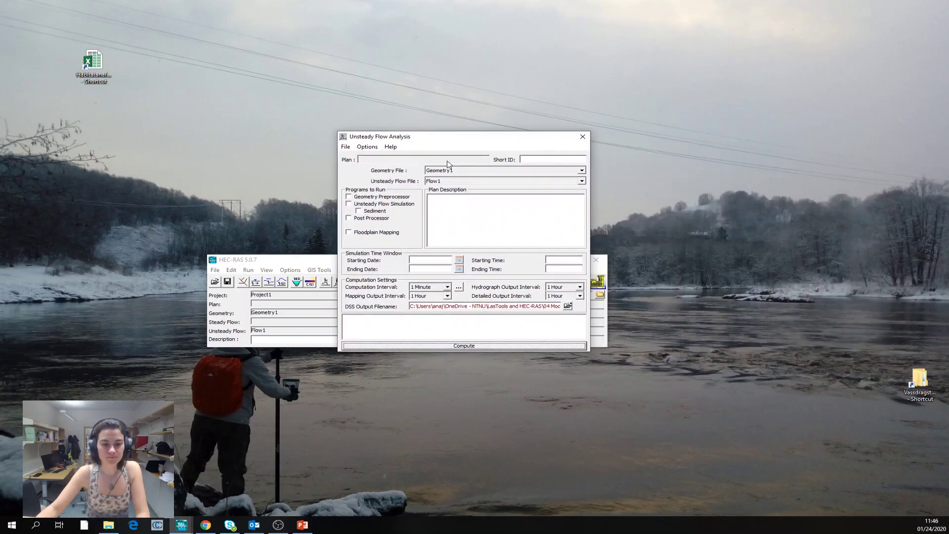
click(349, 197)
click(350, 204)
click(349, 218)
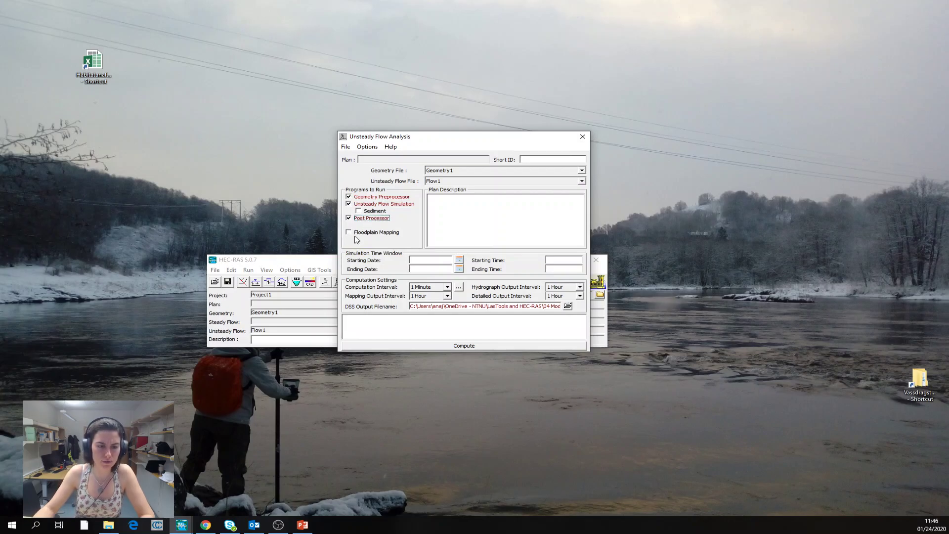
click(349, 232)
Set the simulation window from 24JAN2020 0000 to 24JAN2020 0200, and enter the plan description "FIrst exercise"
click(459, 261)
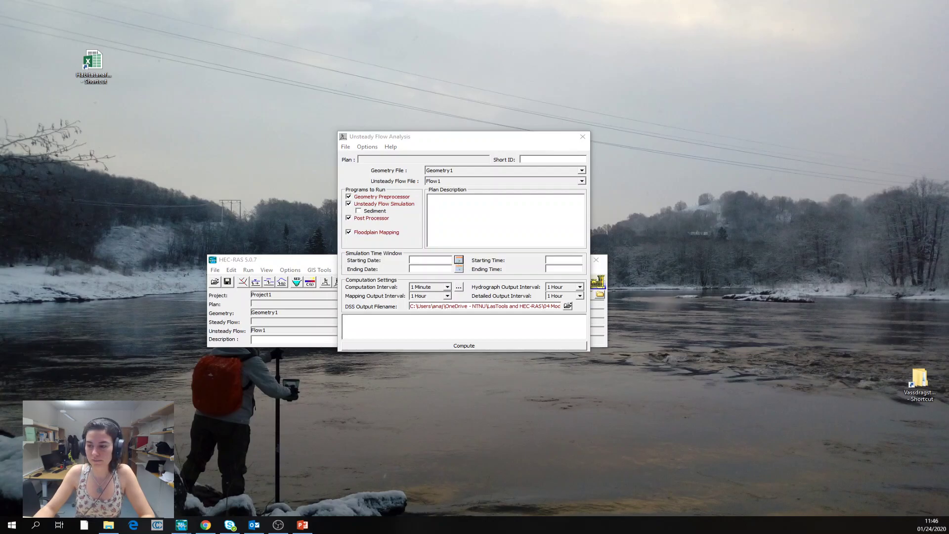
click(675, 345)
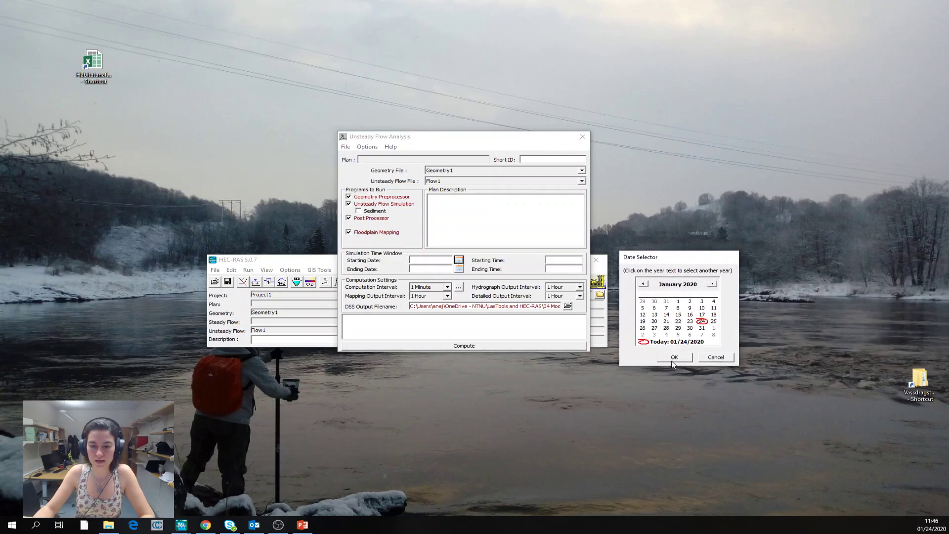
click(671, 360)
click(458, 269)
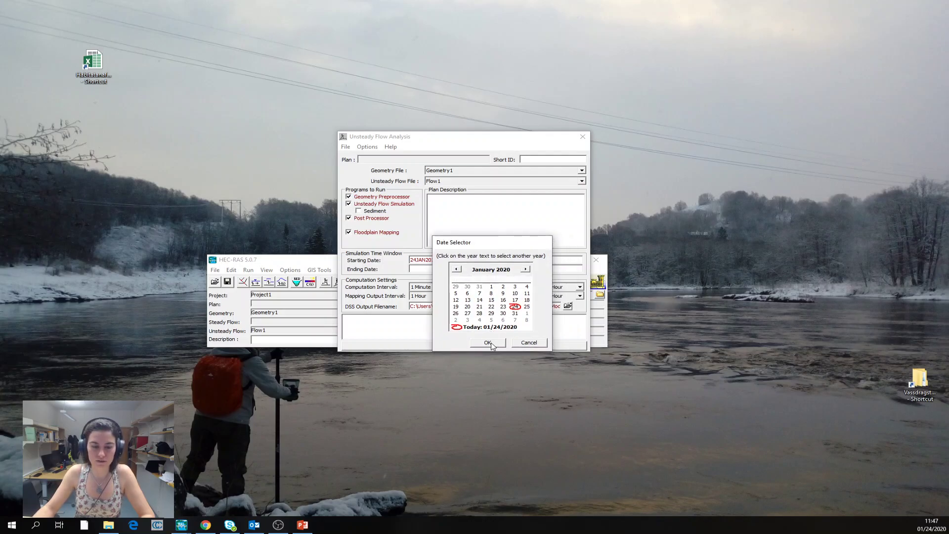
click(487, 342)
click(558, 260)
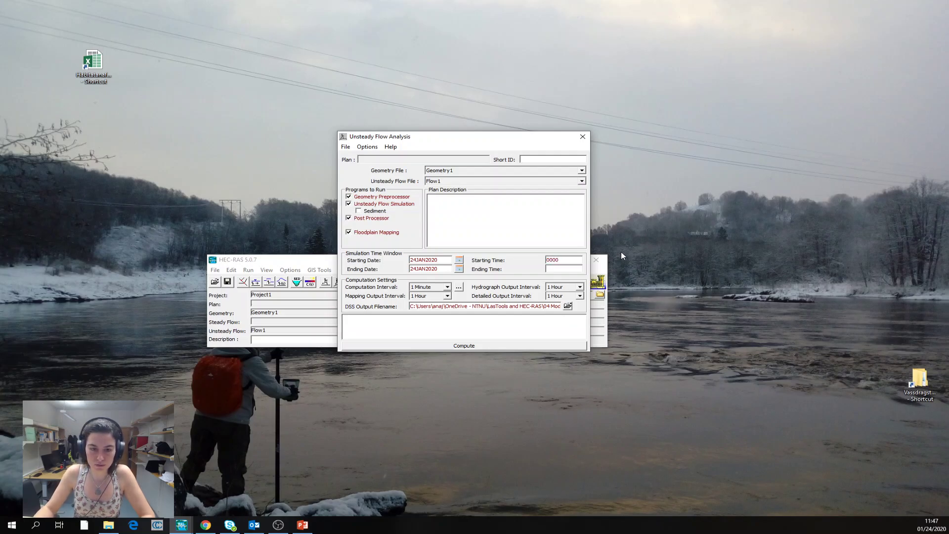
click(565, 271)
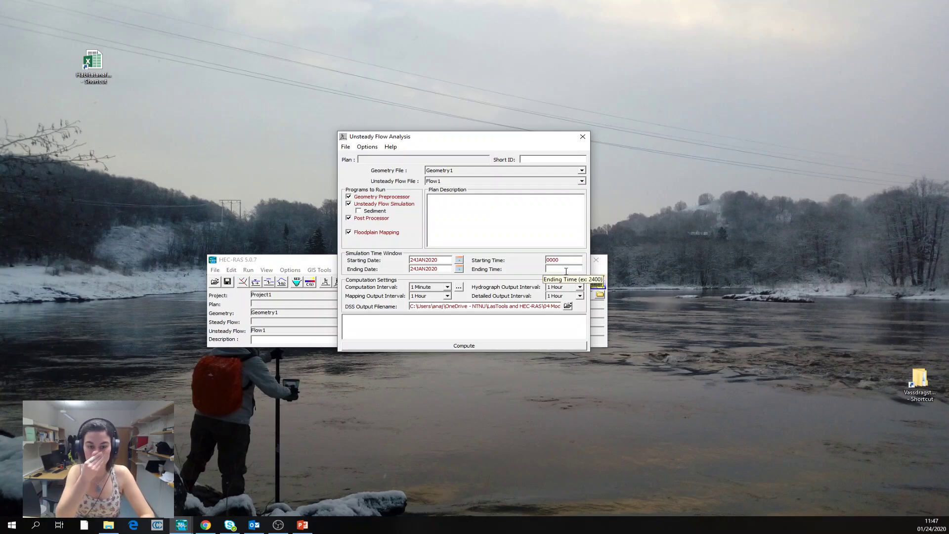
text(0200)
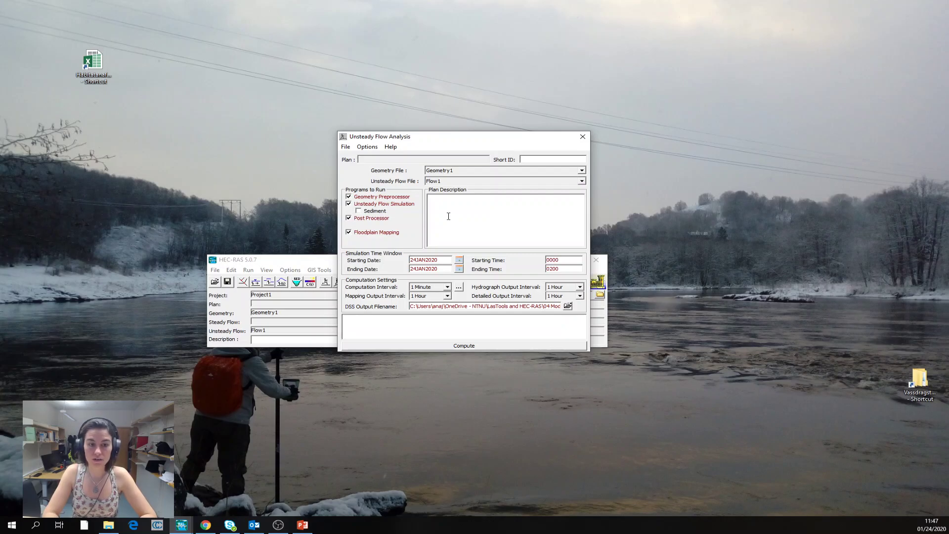
text(Fl)
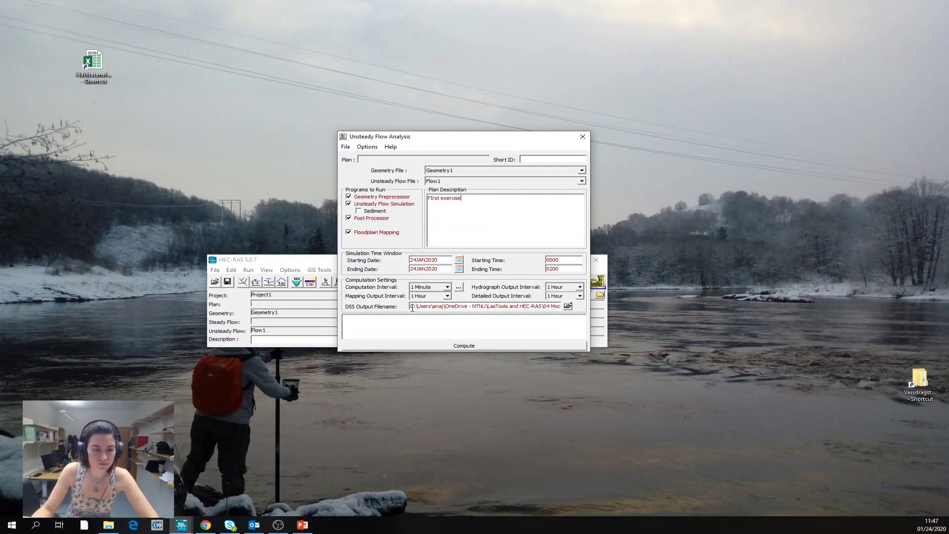
Set the mapping, hydrograph and detailed output intervals to 5 minutes each
click(447, 296)
scroll(437, 315, up, 1)
scroll(437, 315, up, 2)
click(423, 327)
click(579, 295)
scroll(564, 314, up, 2)
scroll(563, 312, up, 2)
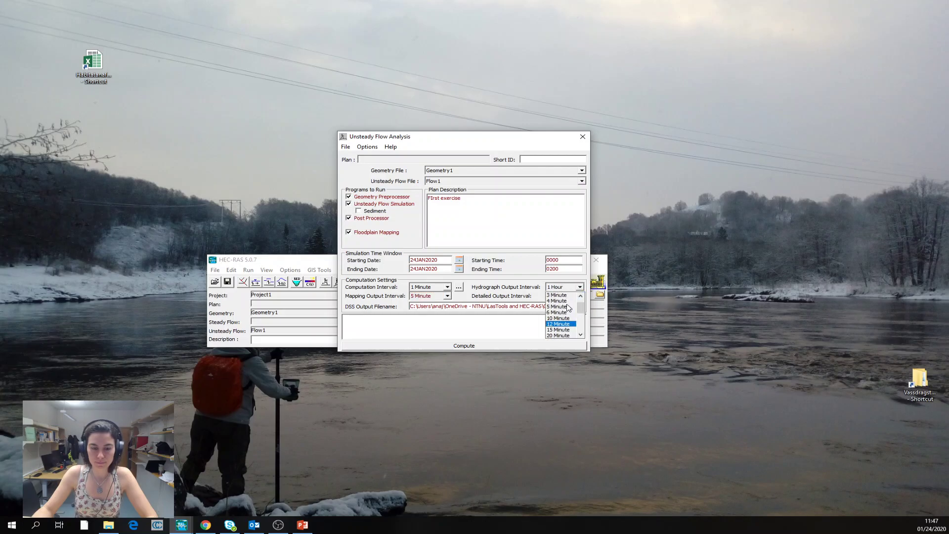
click(564, 306)
click(579, 295)
scroll(571, 317, up, 3)
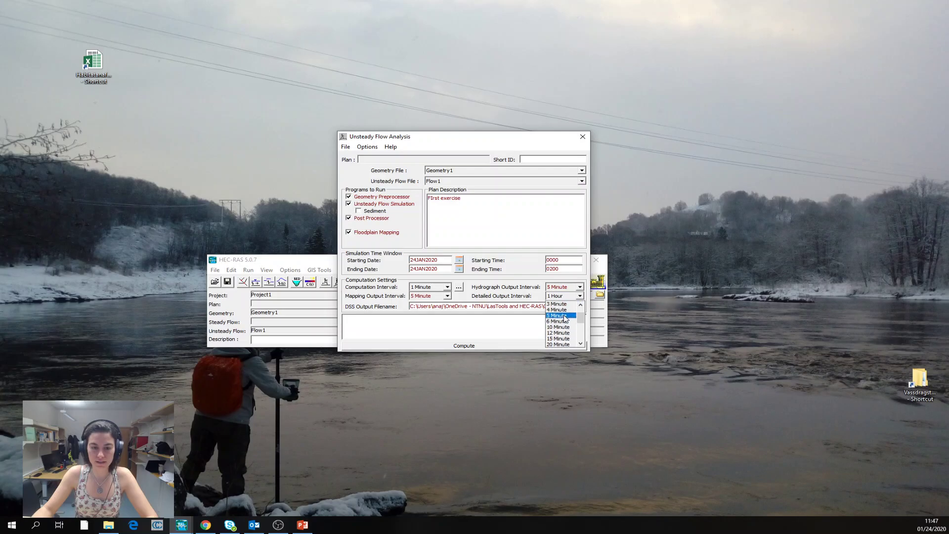
click(564, 315)
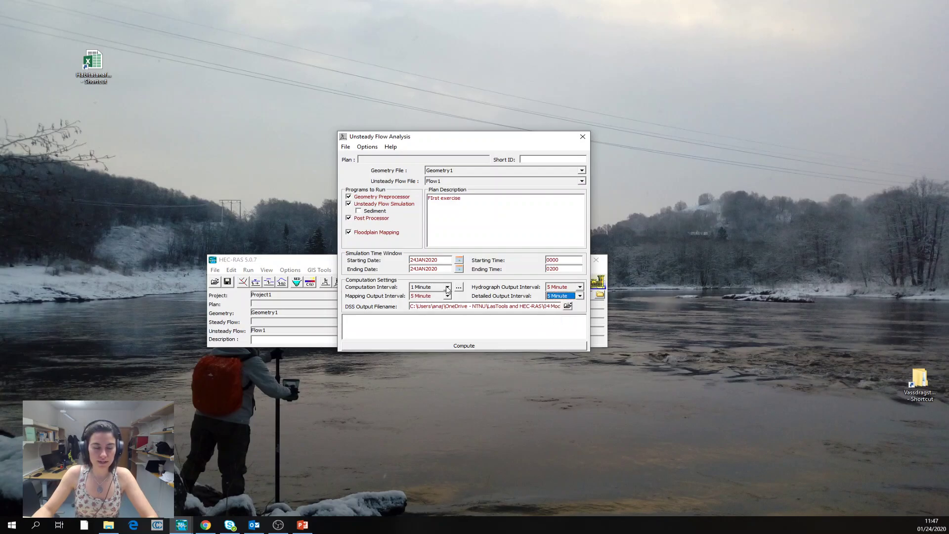
Set the computation interval to 1 second
click(448, 287)
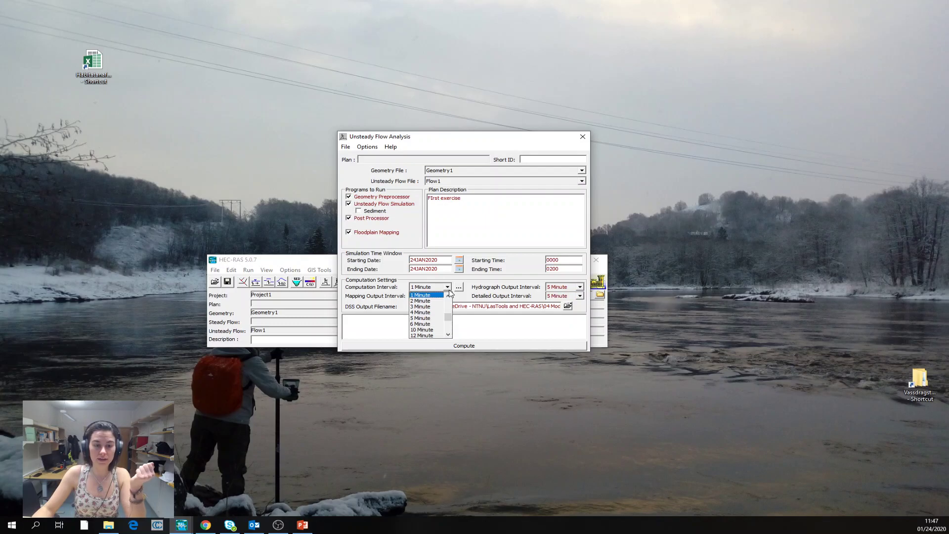
scroll(433, 312, up, 2)
scroll(432, 311, up, 1)
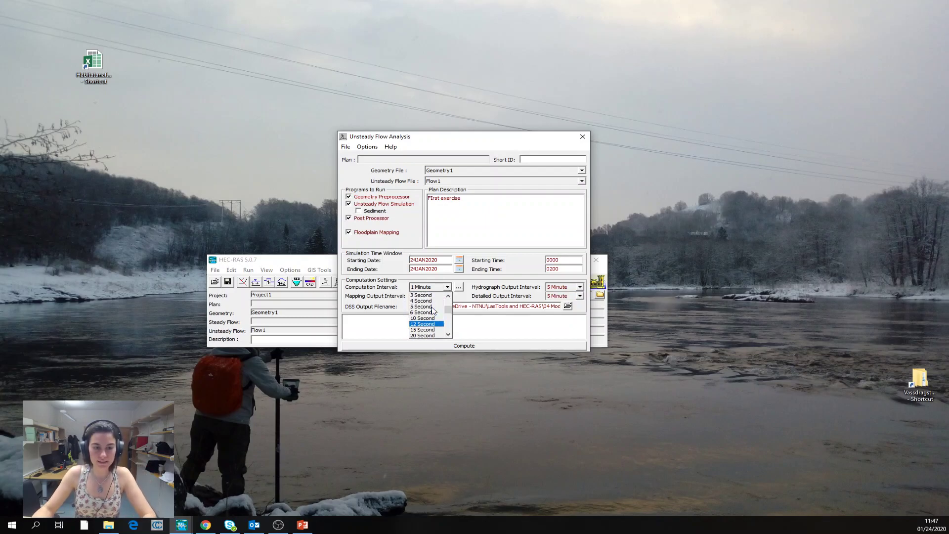
scroll(428, 307, up, 1)
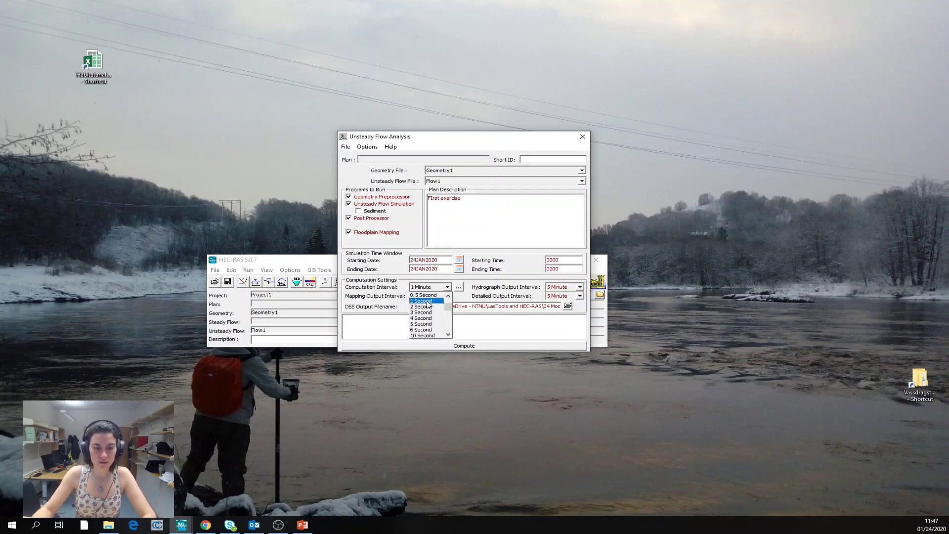
click(429, 301)
Have the time step adjusted based on Courant, with a maximum Courant of 3 and a minimum of 0.5
click(459, 288)
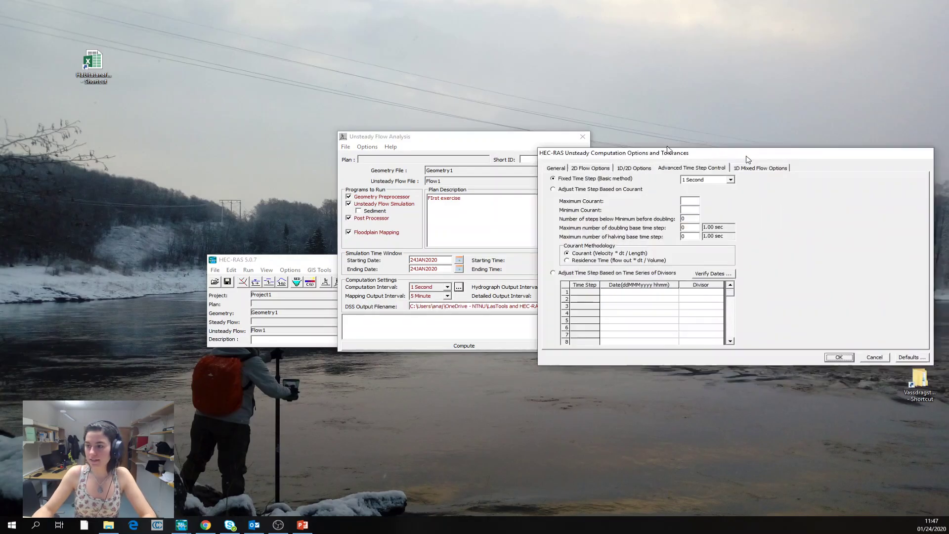
click(265, 174)
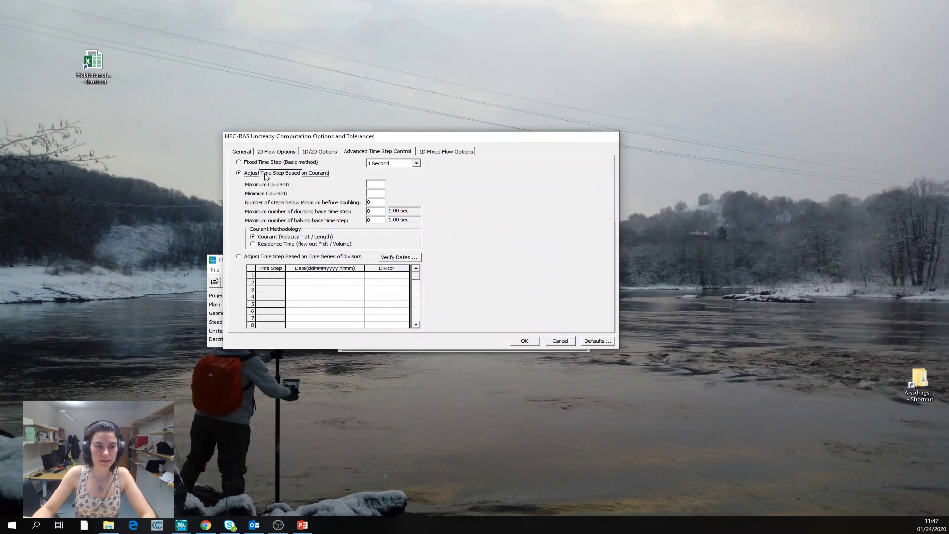
drag(358, 139, 521, 300)
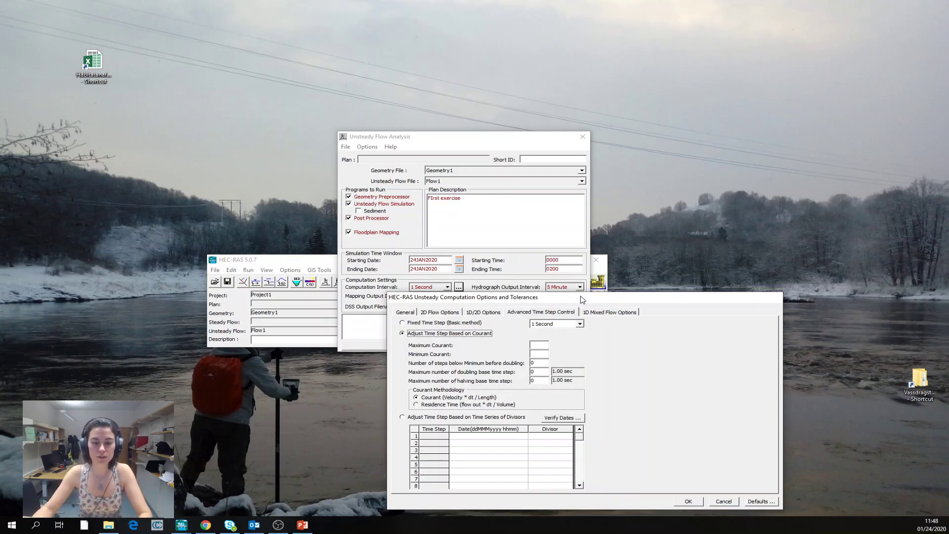
drag(583, 299, 492, 159)
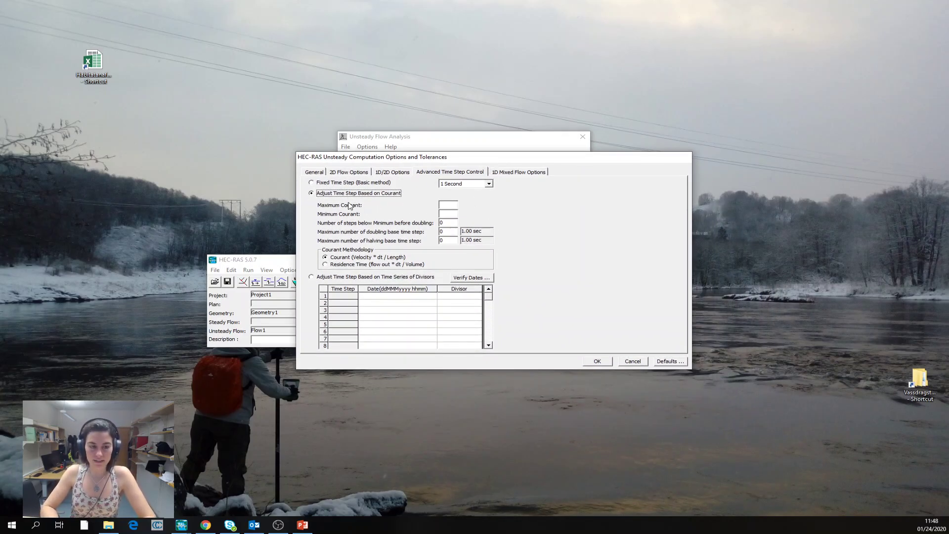
click(447, 204)
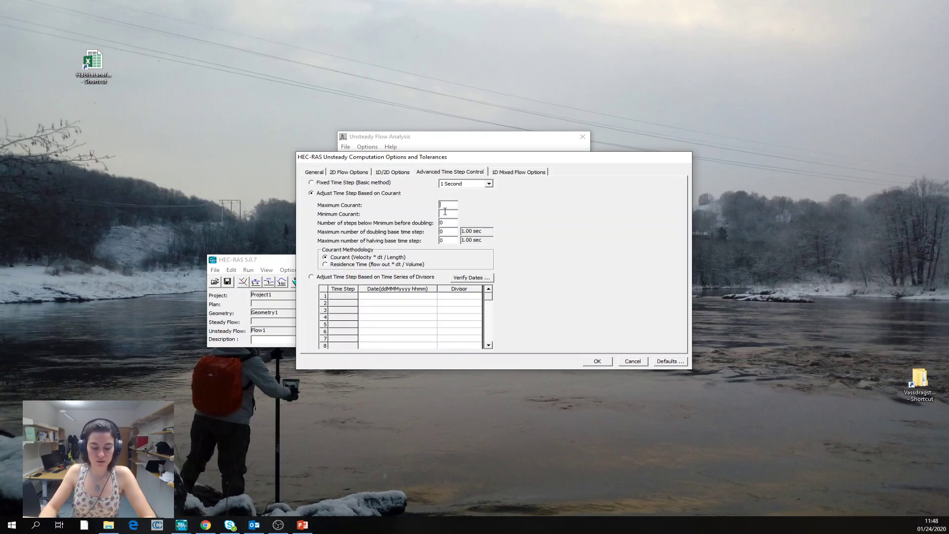
text(3)
click(441, 214)
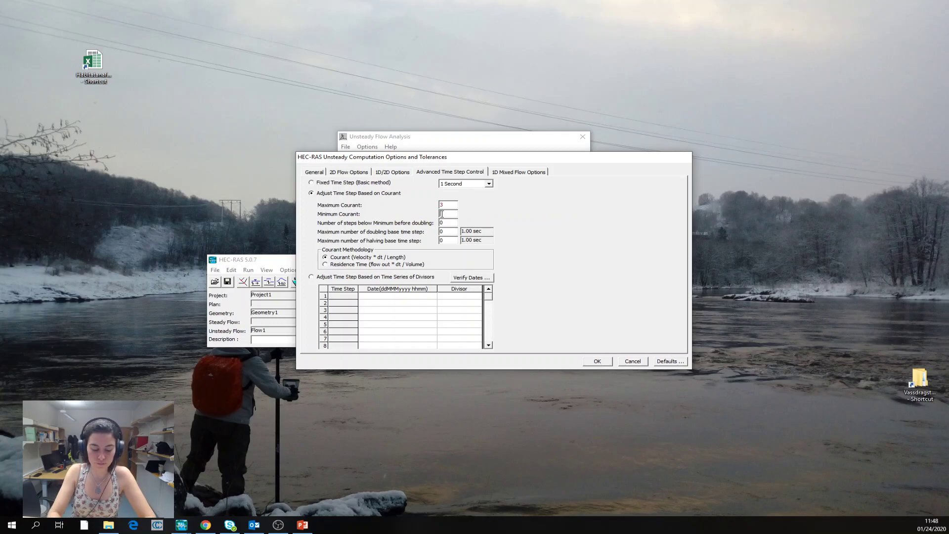
Set the steps below minimum before doubling, maximum doublings and maximum halvings of the base time step to 4 each, and accept the options
drag(453, 225, 433, 222)
text(4)
double_click(441, 230)
text(4)
double_click(442, 241)
text(4)
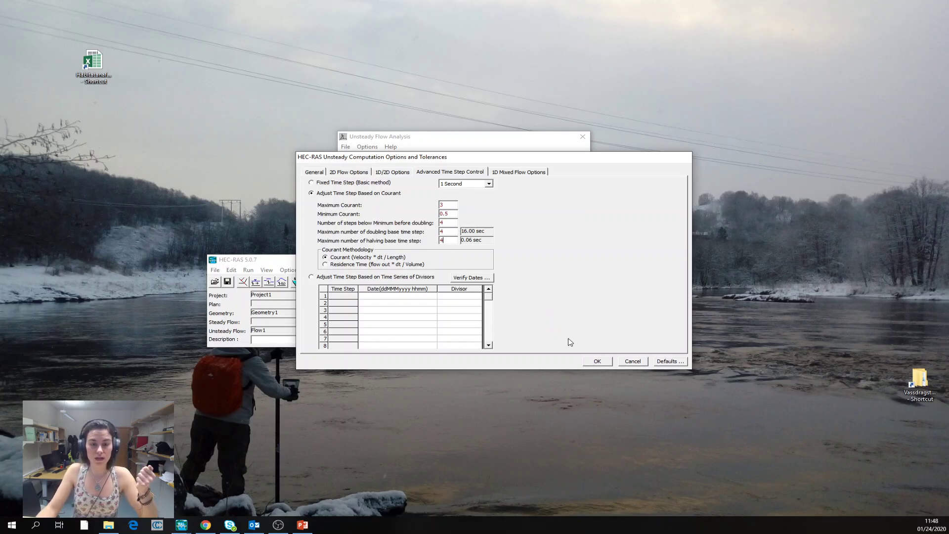
click(598, 362)
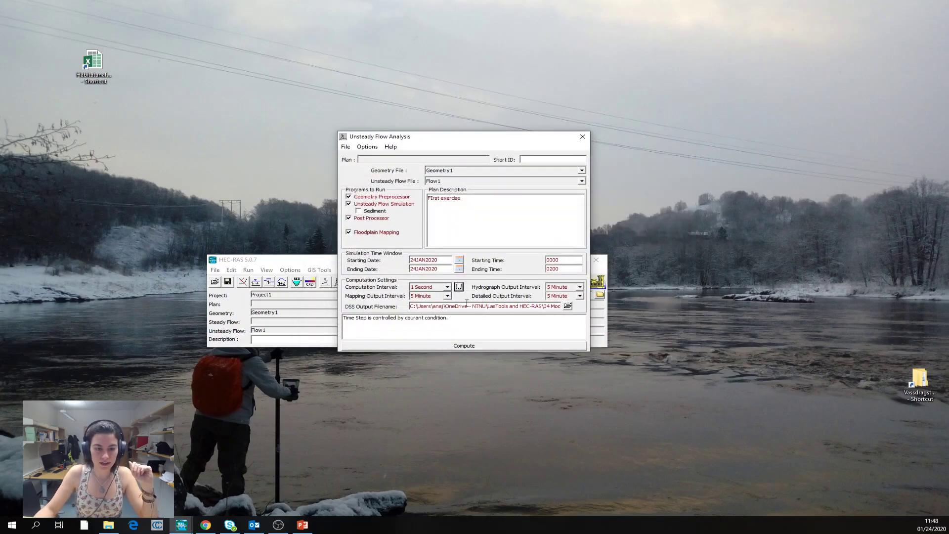
Save the plan under the title Plan01.Q10.60 and use the same text as its short identifier
click(346, 147)
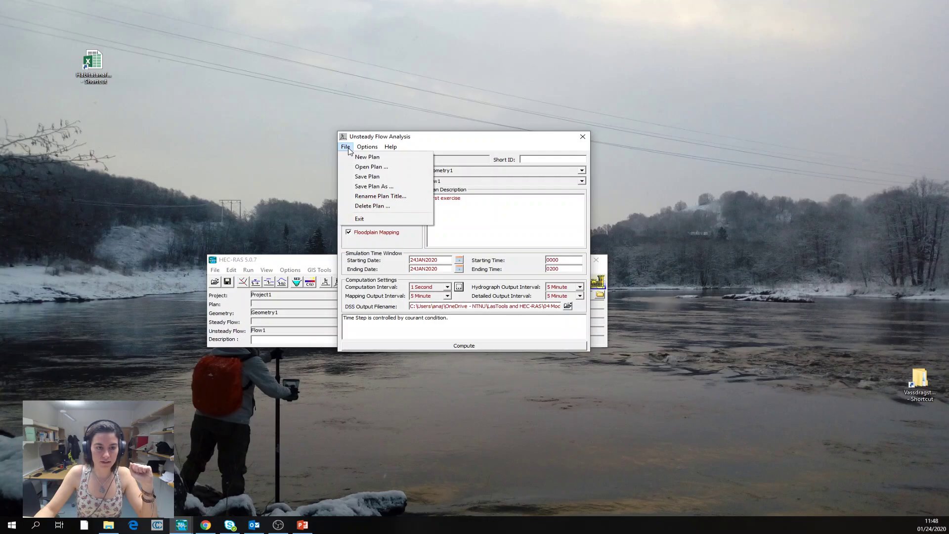
click(369, 187)
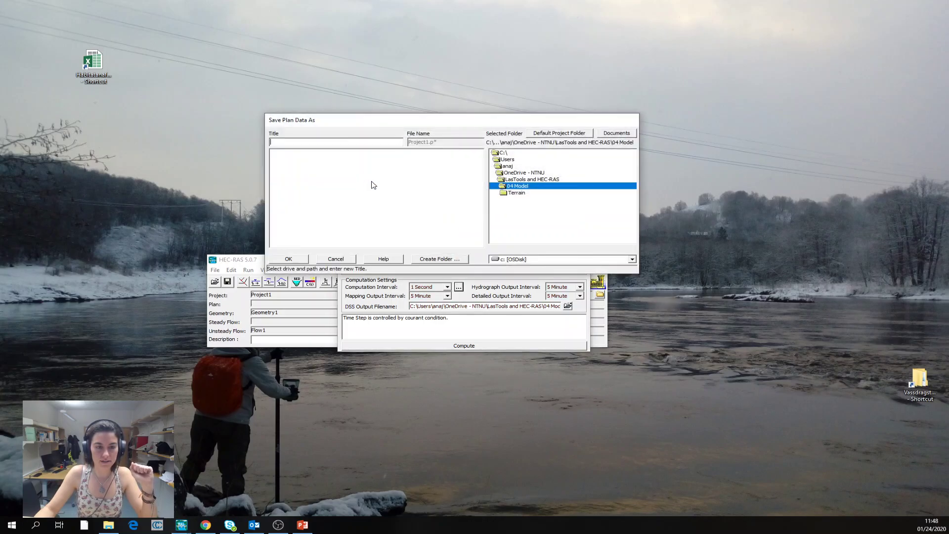
text(Plan01.Q10.60)
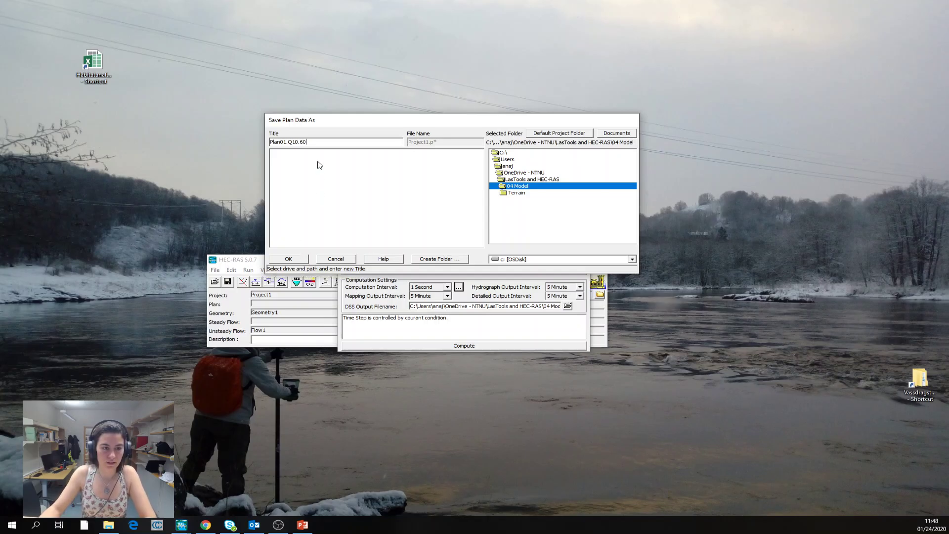
drag(306, 142, 234, 140)
key(ctrl+c)
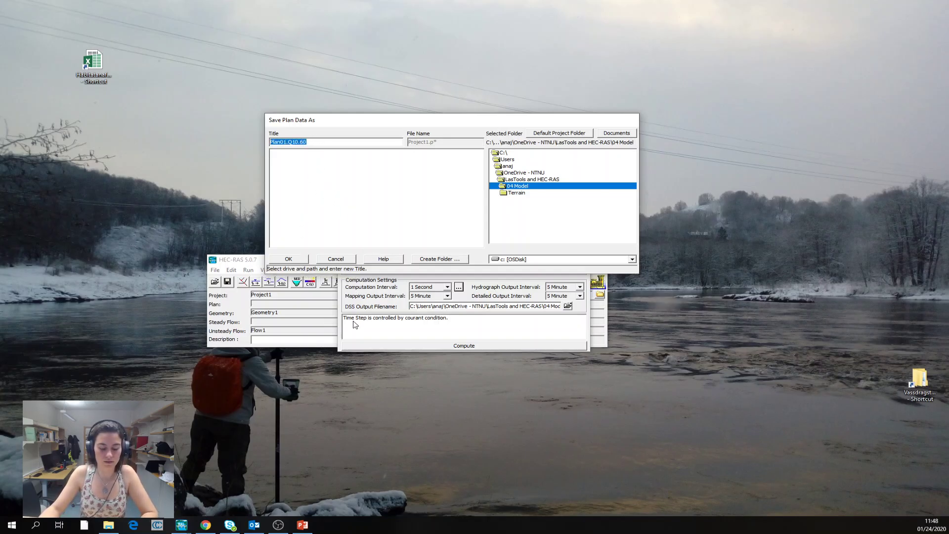
click(287, 259)
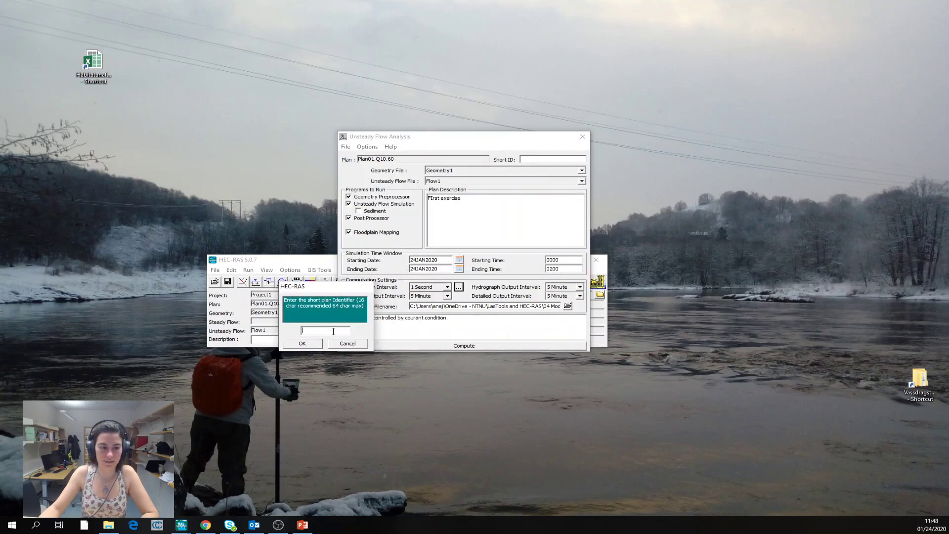
key(ctrl+v)
click(302, 343)
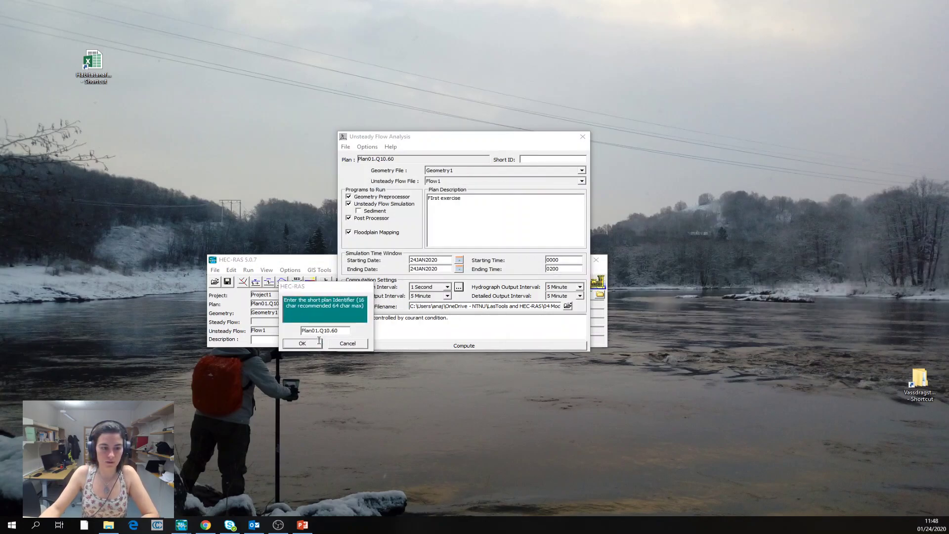
Try to run the unsteady flow computation for the plan
click(425, 346)
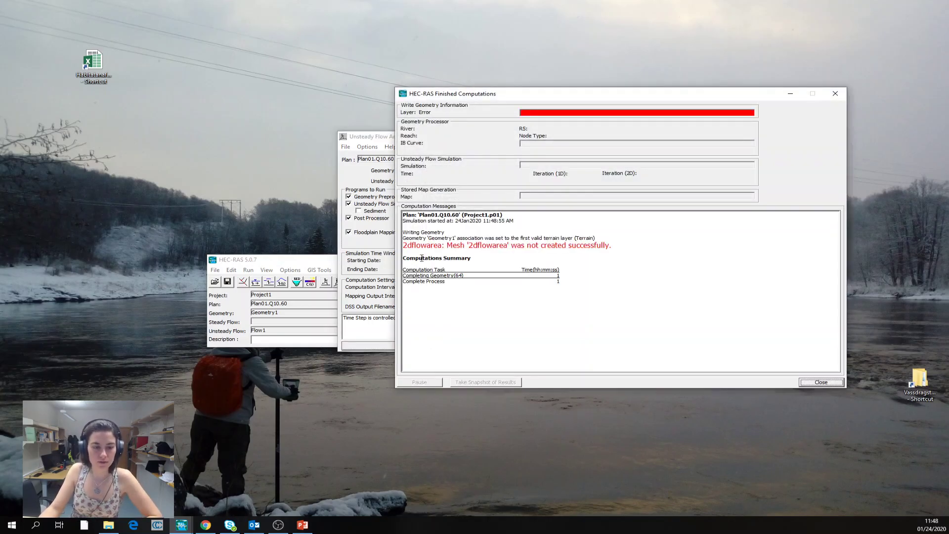
Force a mesh recomputation of the 2D flow area 2dflowarea in the geometric data, accept it and close the finished computations window
click(300, 262)
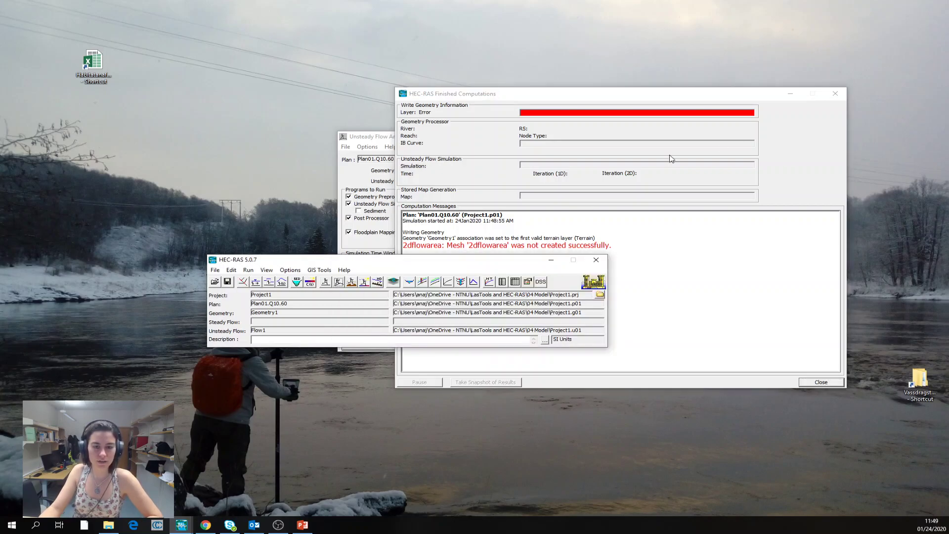
click(243, 281)
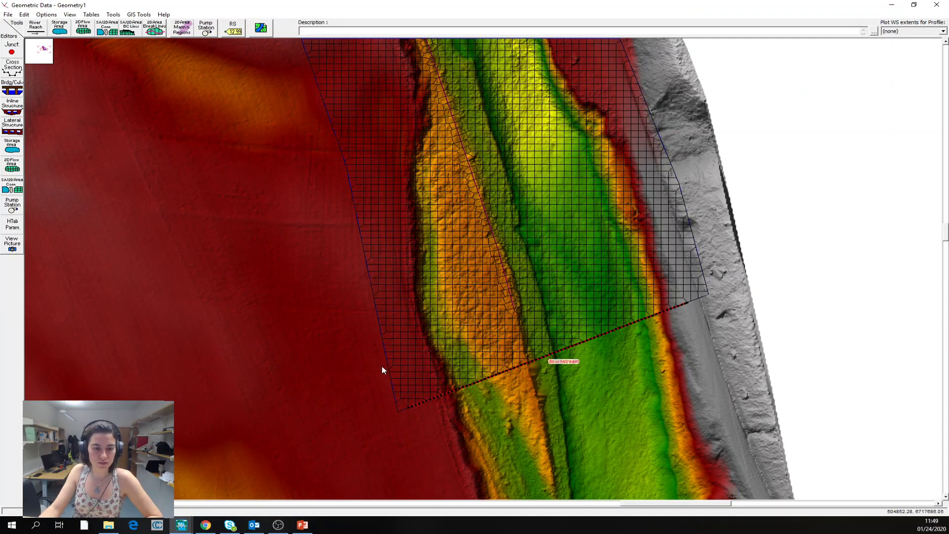
click(387, 367)
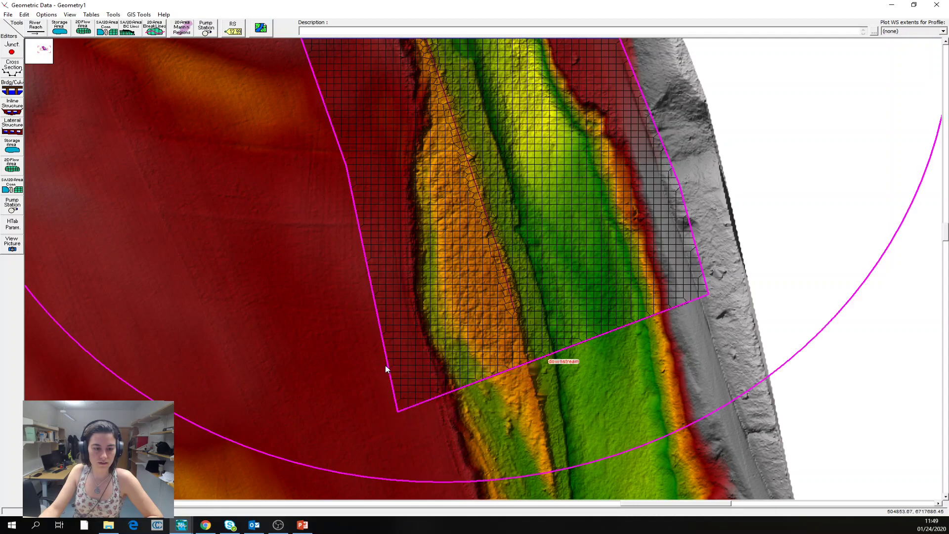
right_click(388, 368)
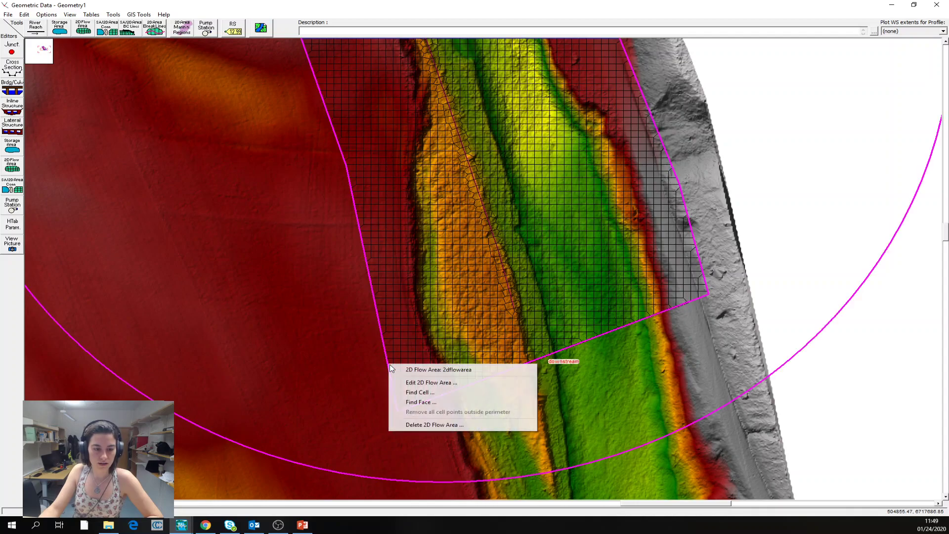
click(416, 384)
drag(948, 165, 560, 178)
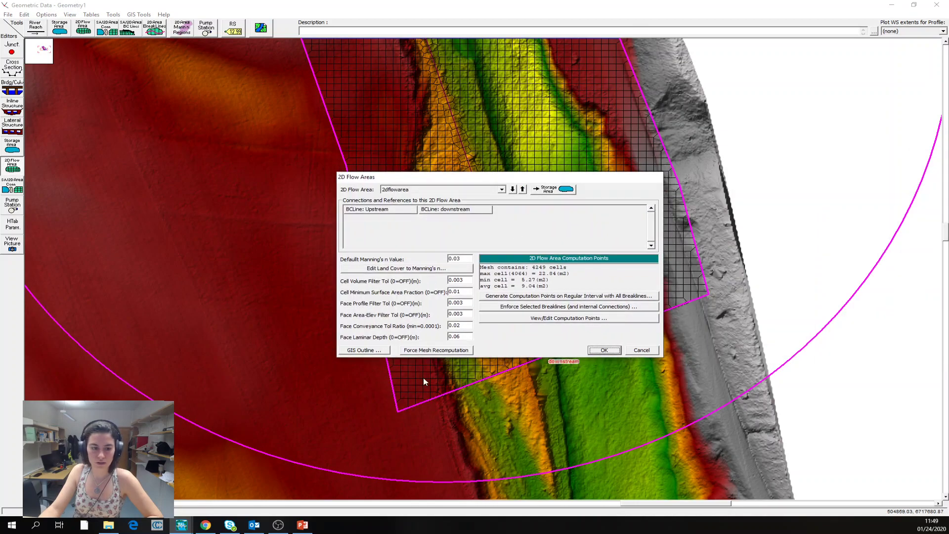
click(429, 353)
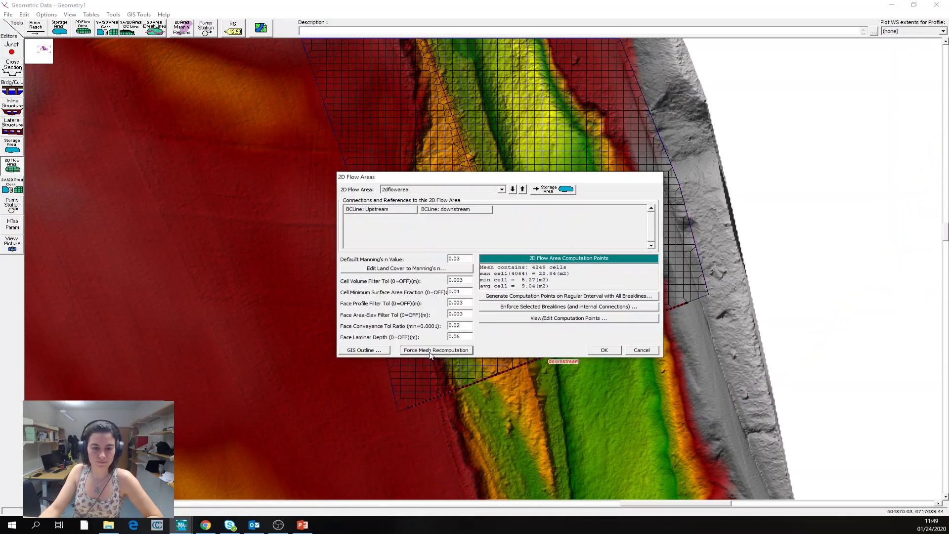
click(602, 350)
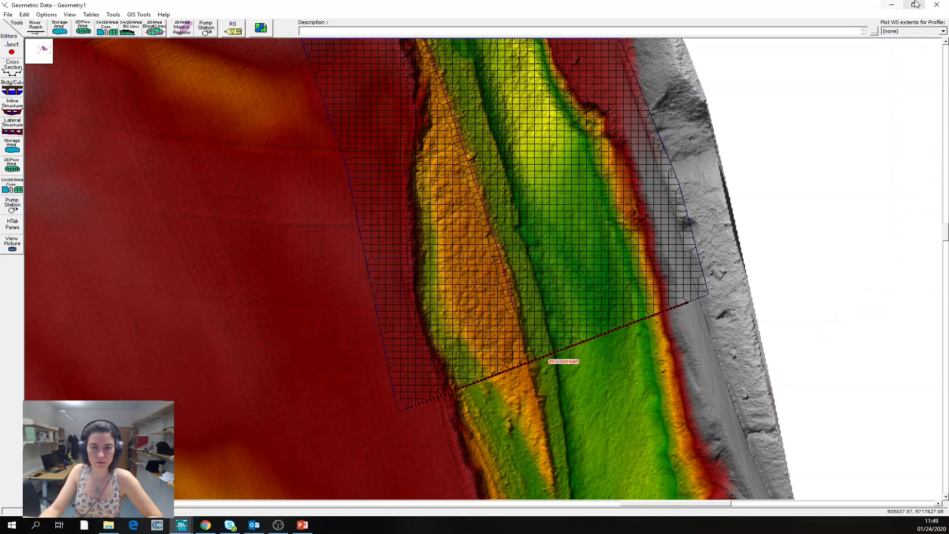
click(891, 5)
click(725, 302)
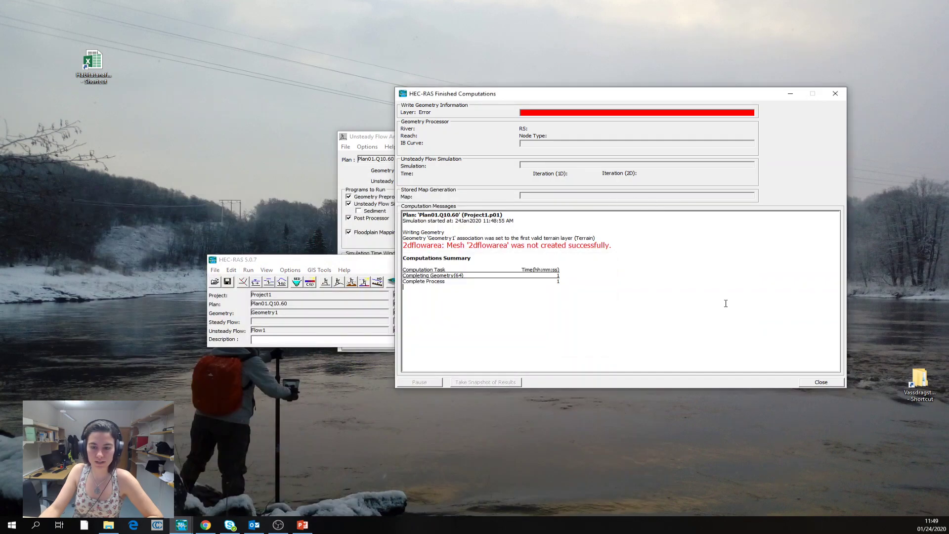
click(822, 384)
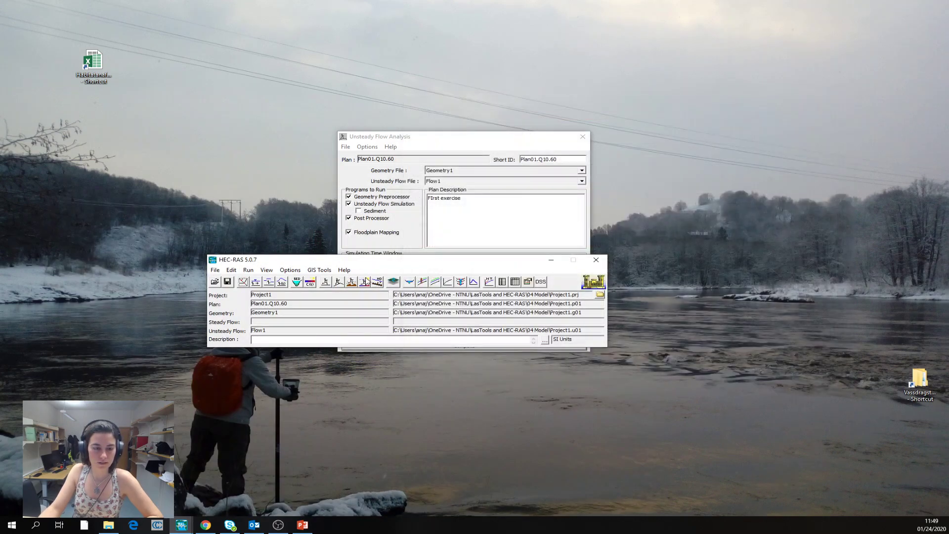
click(376, 232)
click(438, 346)
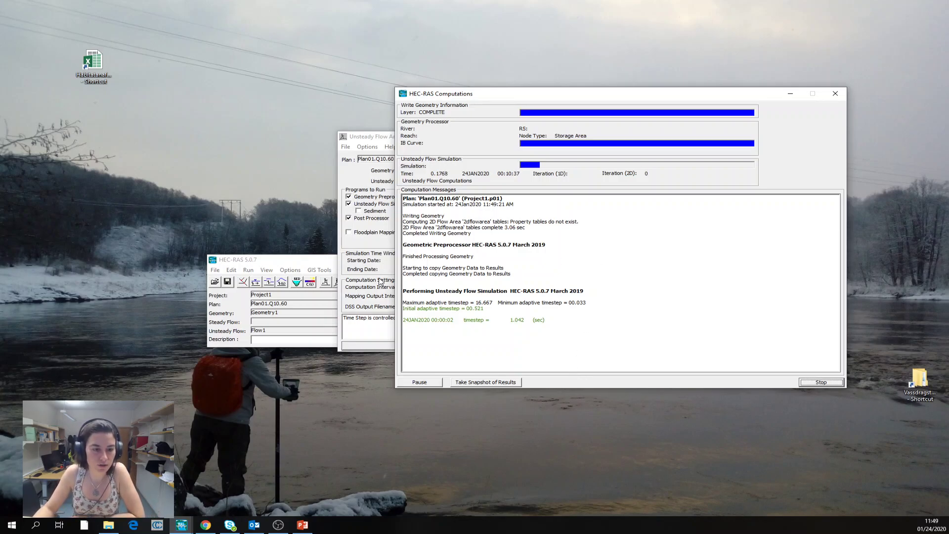
click(834, 385)
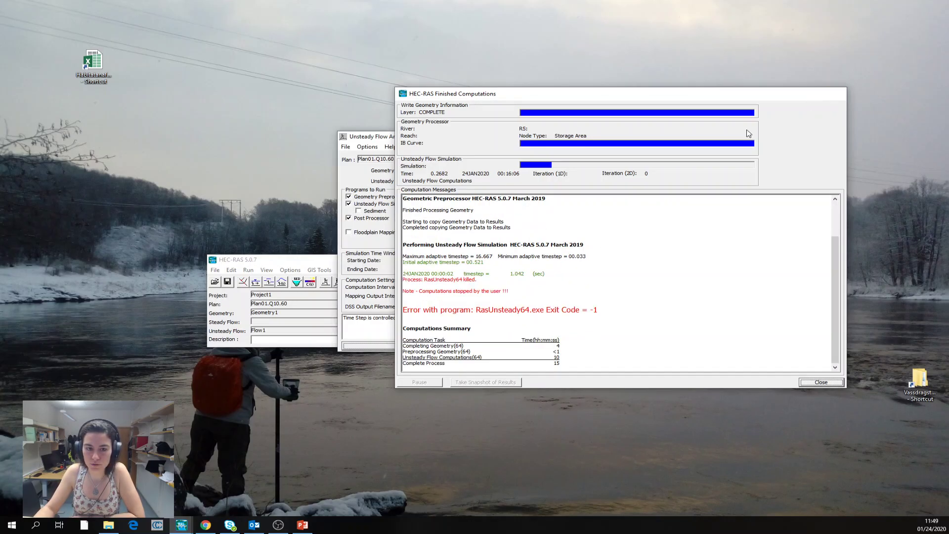
click(835, 94)
click(349, 231)
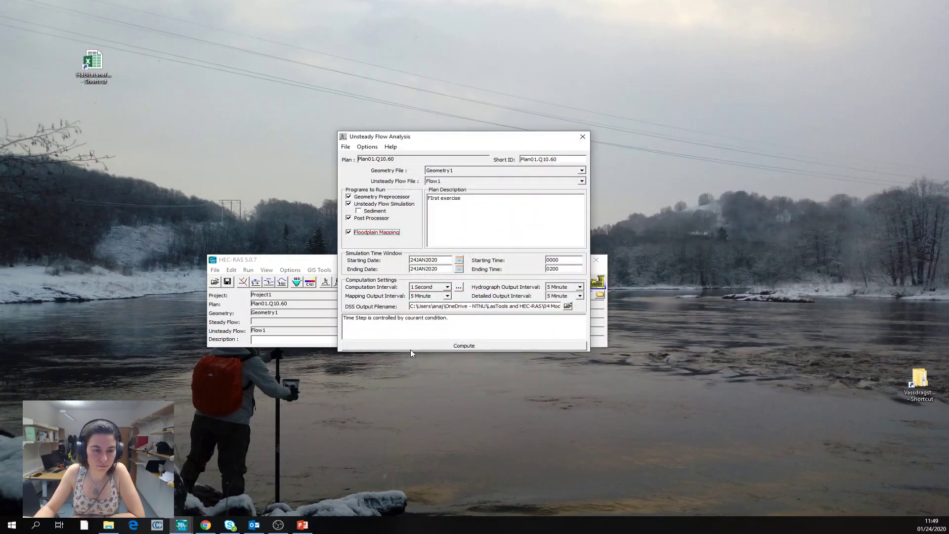
Save the plan and run its unsteady flow computation with floodplain mapping included
click(346, 147)
click(360, 177)
click(473, 346)
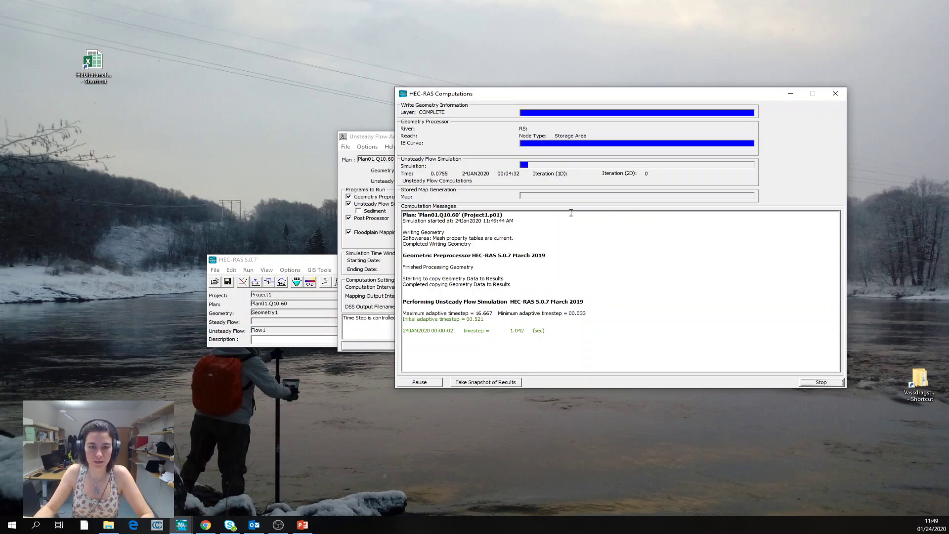
Open RAS Mapper and look at the options for adding map layers
click(295, 263)
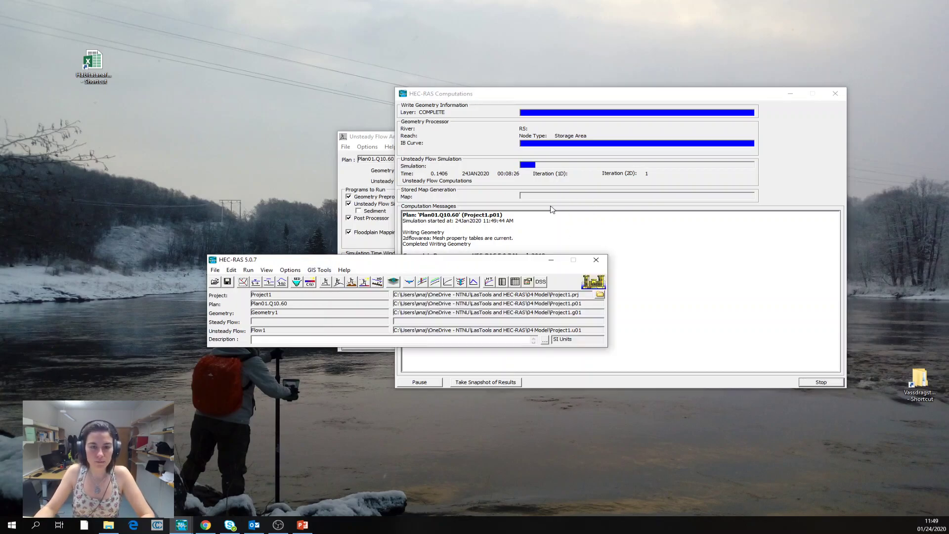
click(566, 285)
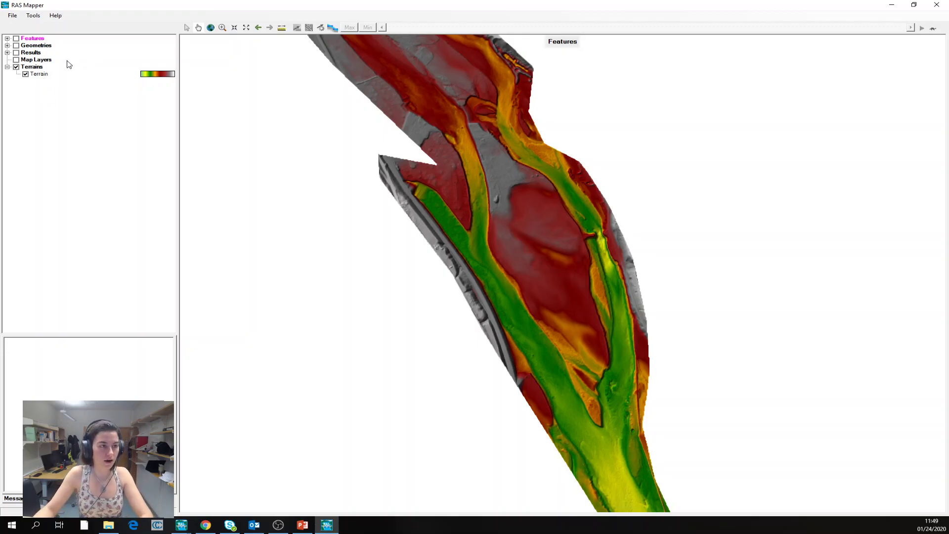
right_click(37, 60)
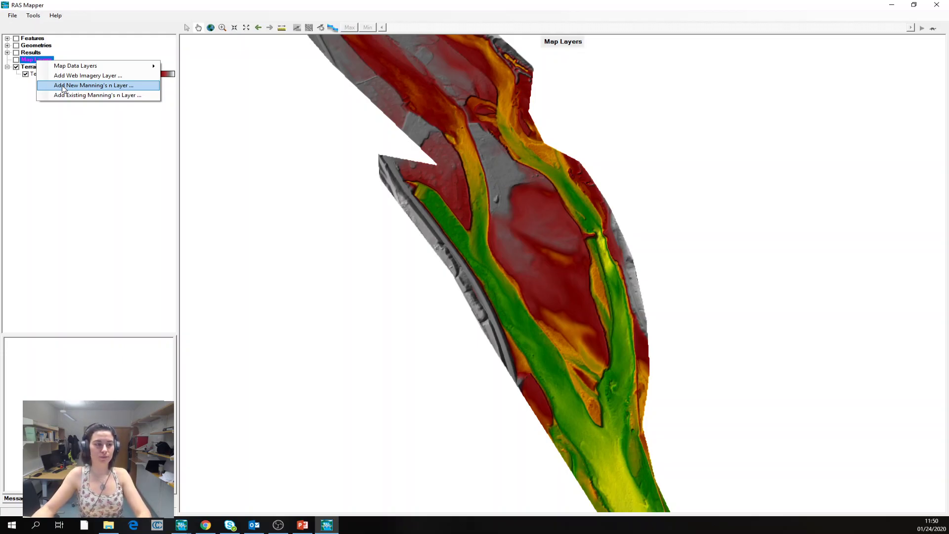
click(70, 129)
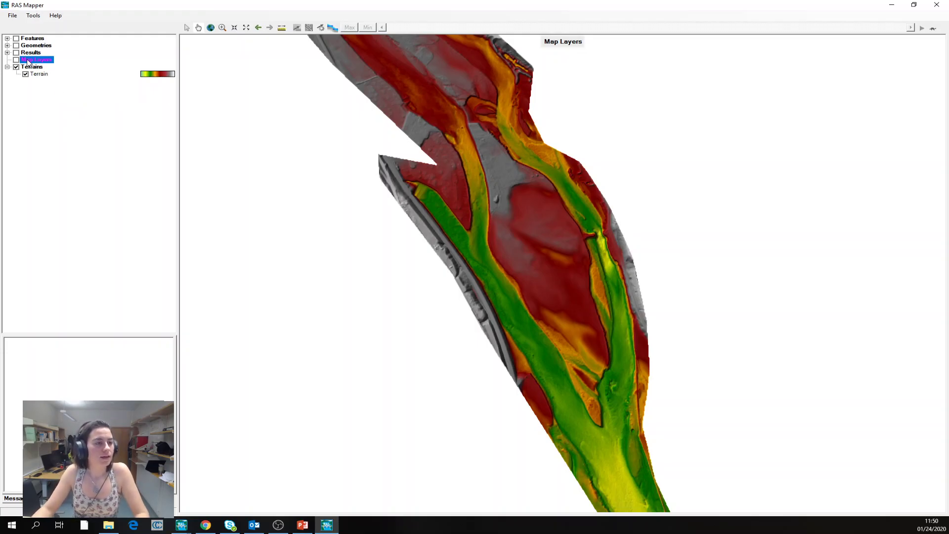
Display the 2D flow areas of Geometry1 over the terrain in RAS Mapper and inspect the computational mesh
click(7, 45)
click(16, 53)
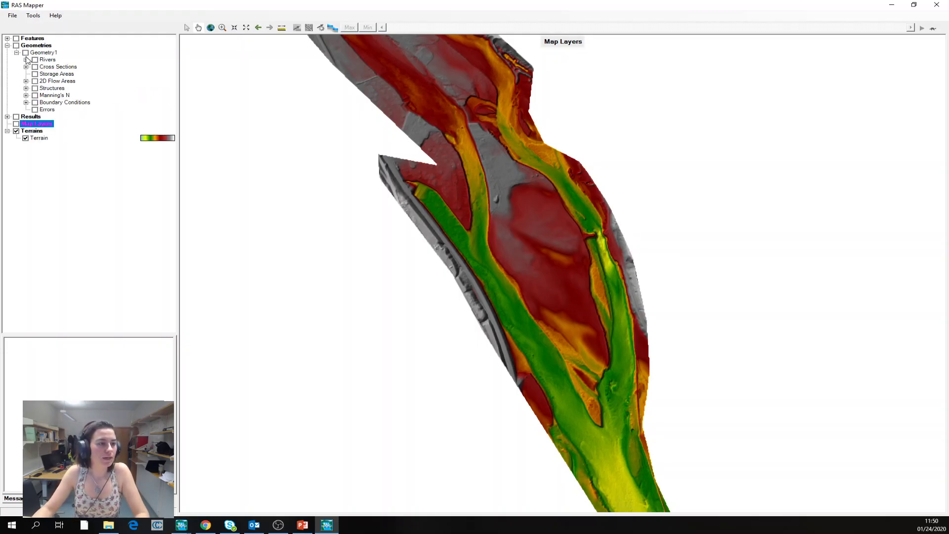
click(26, 81)
click(35, 81)
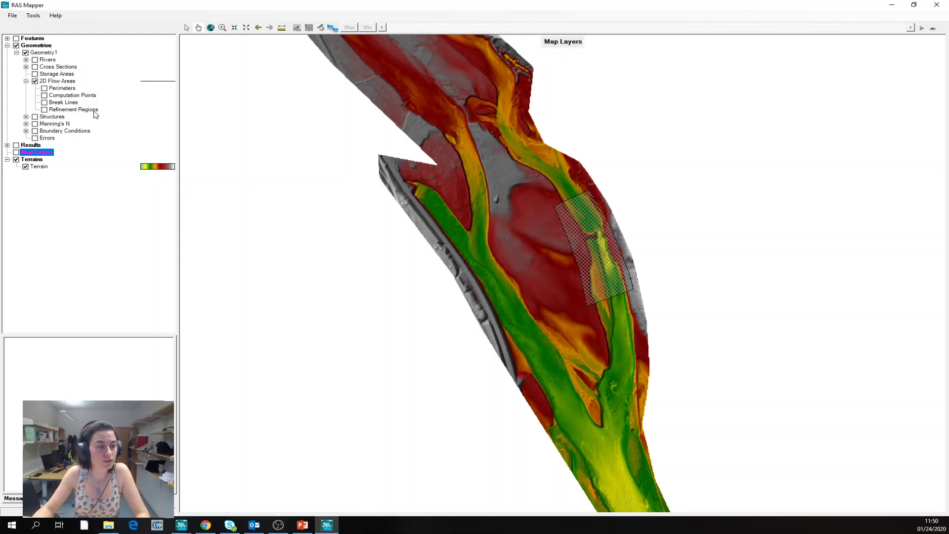
scroll(596, 241, up, 5)
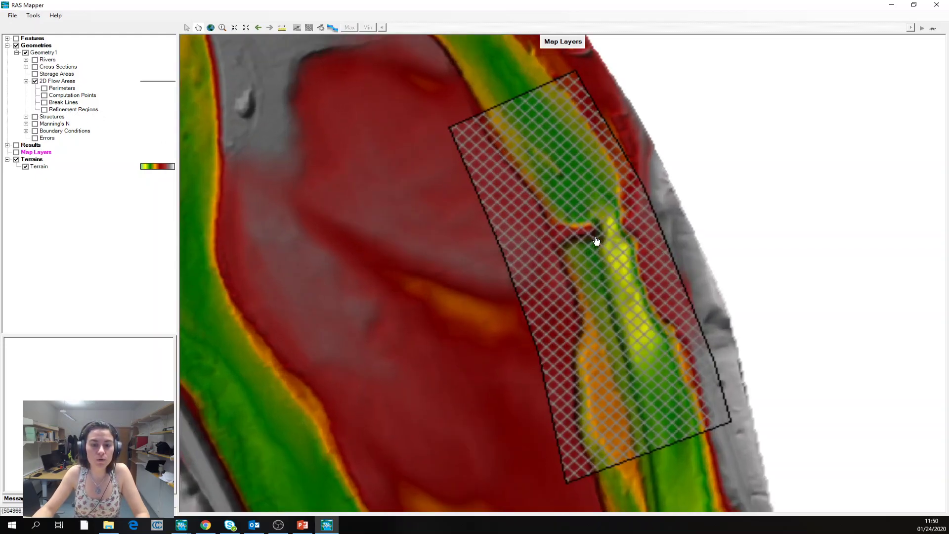
scroll(596, 241, up, 1)
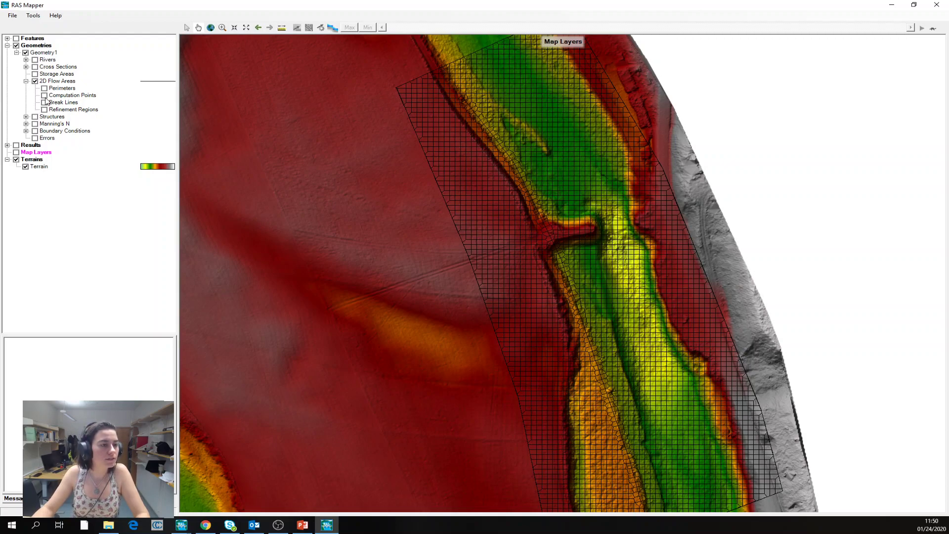
click(26, 68)
click(27, 67)
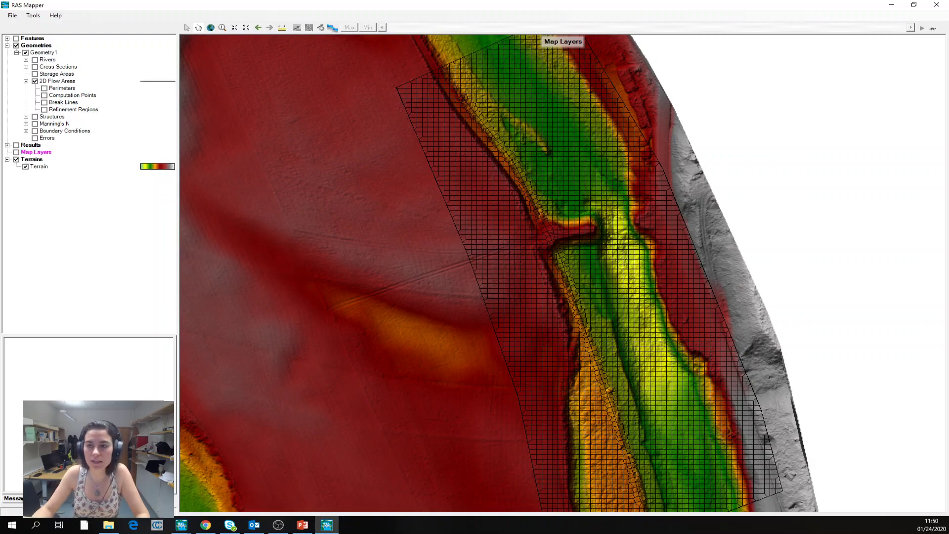
Review the messages and computations summary of the simulation run, and close the computations window
click(891, 5)
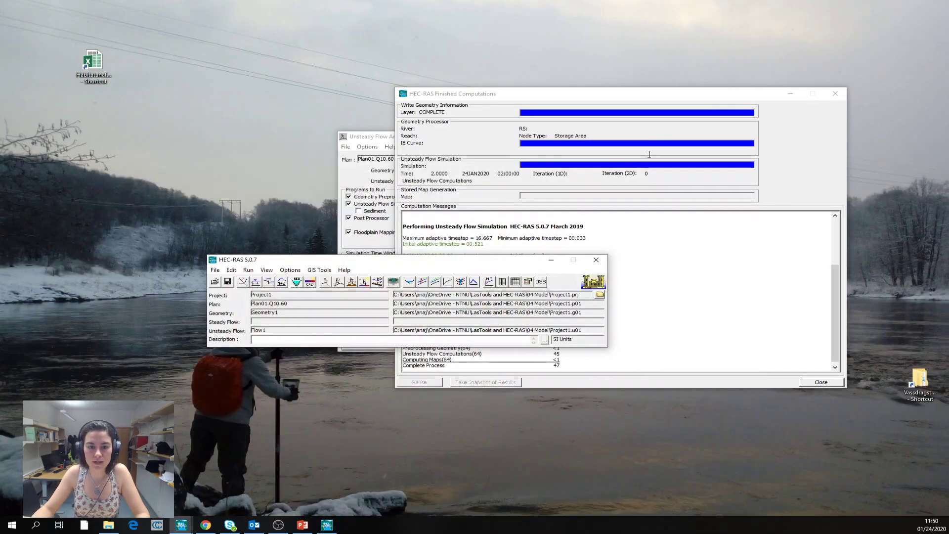
click(603, 212)
scroll(514, 329, down, 1)
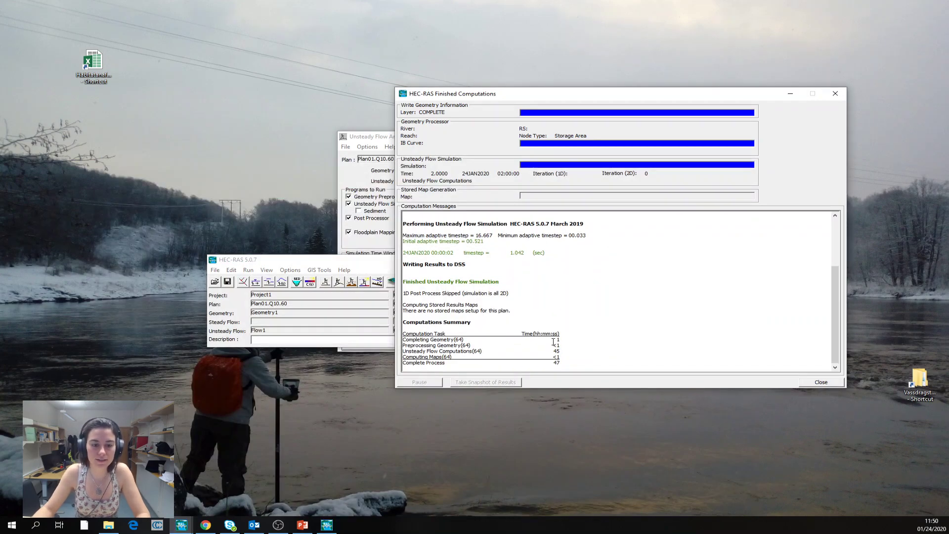
click(830, 384)
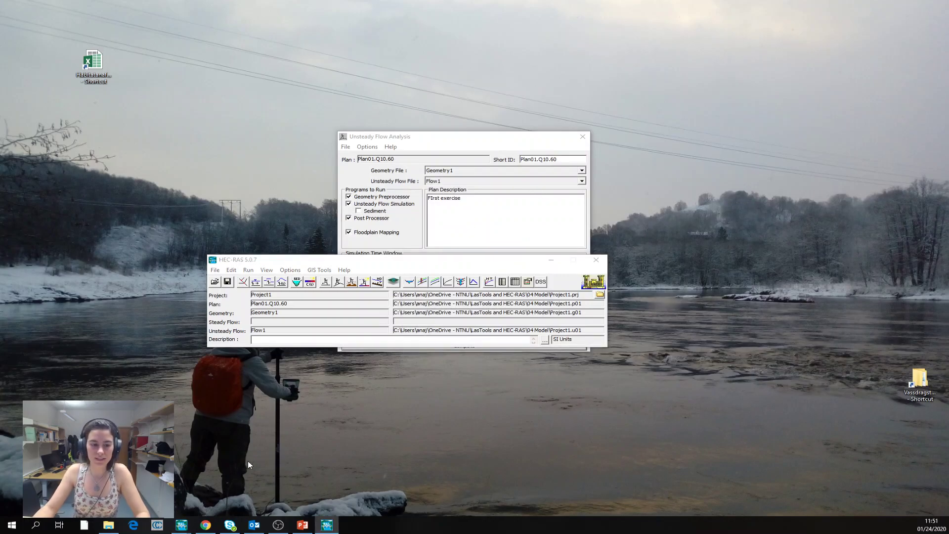
Turn on the depth, velocity, WSE and geometry layers of the Plan01.Q10.60 results in RAS Mapper
click(327, 525)
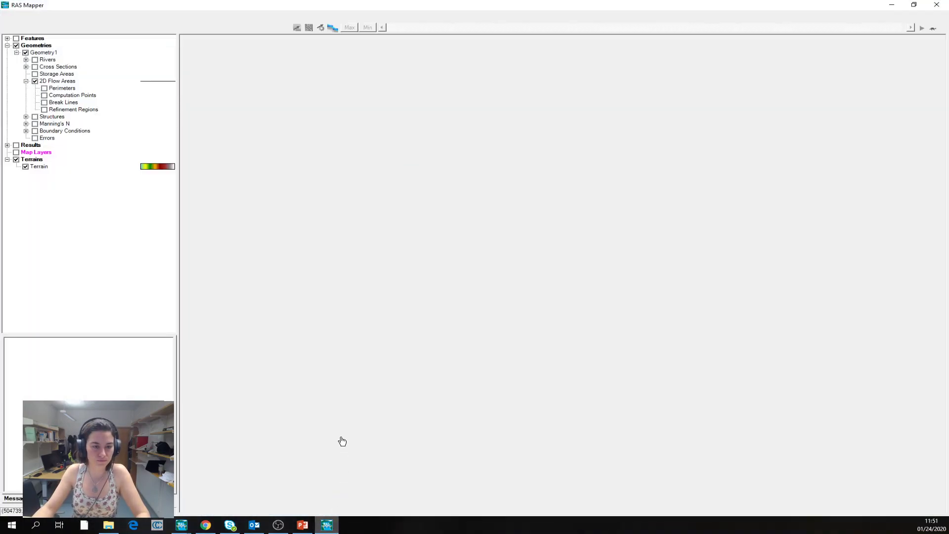
click(8, 145)
click(35, 167)
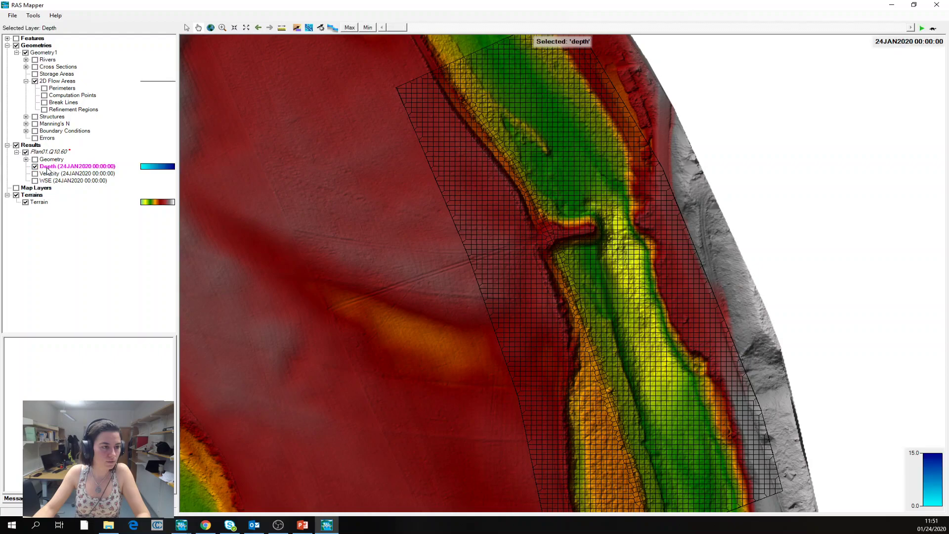
click(34, 174)
click(35, 181)
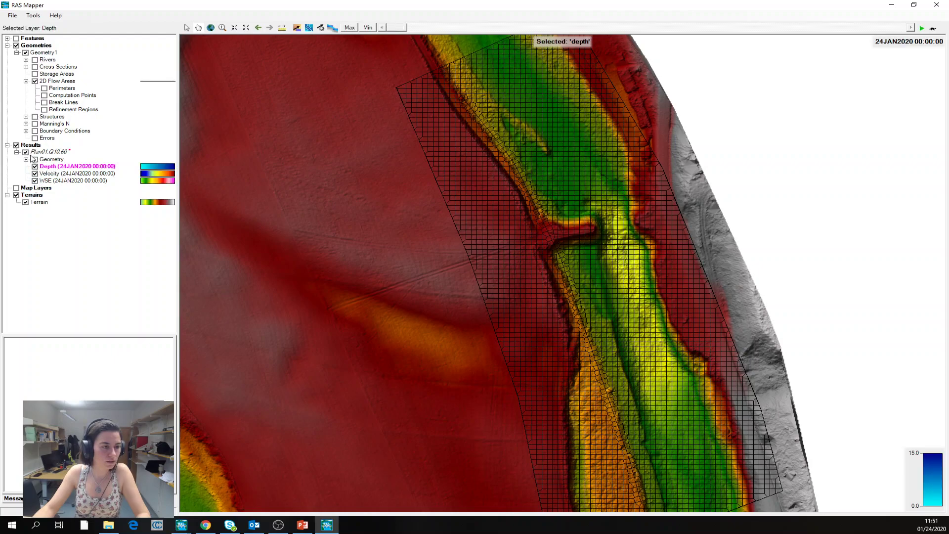
click(34, 159)
click(26, 159)
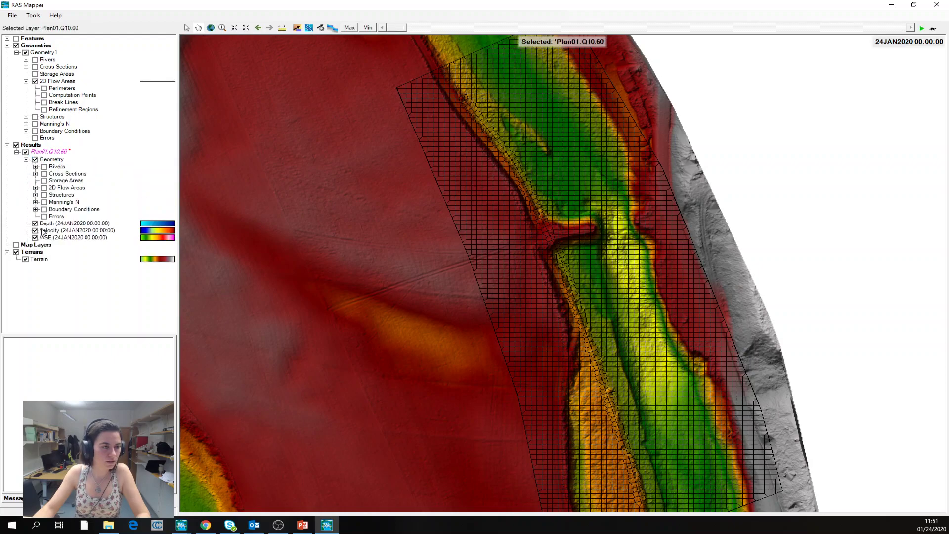
Reopen RAS Mapper and leave only the Depth layer switched on in the Plan01.Q10.60 results
click(936, 5)
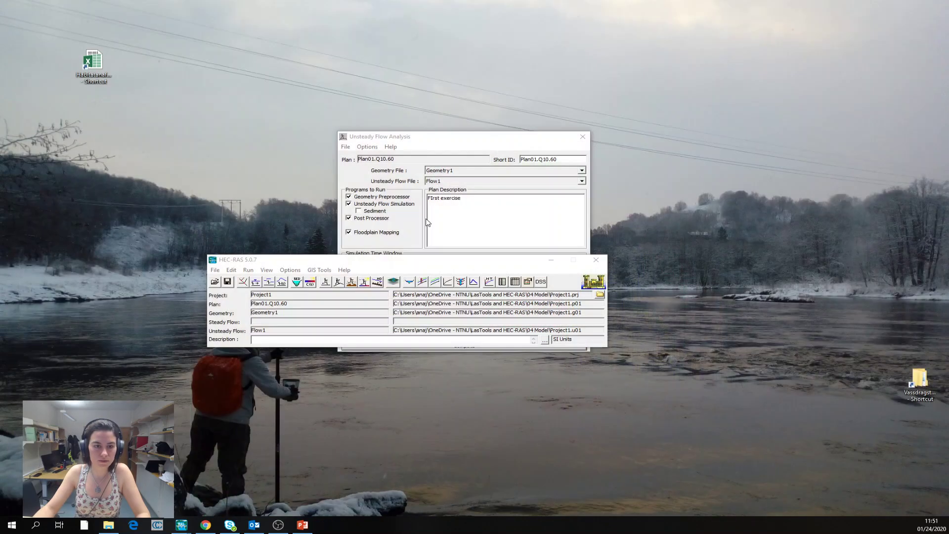
click(398, 281)
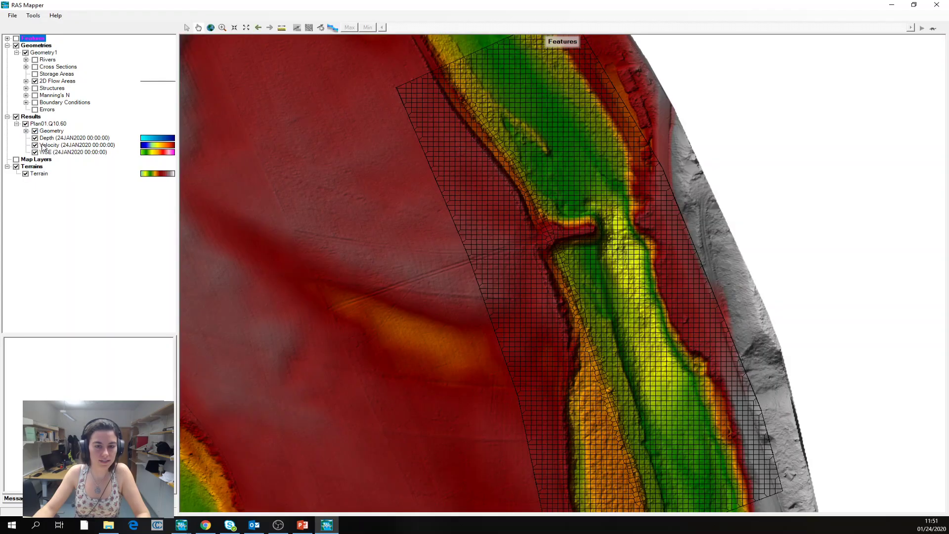
click(35, 131)
click(35, 138)
click(34, 145)
click(35, 151)
click(34, 138)
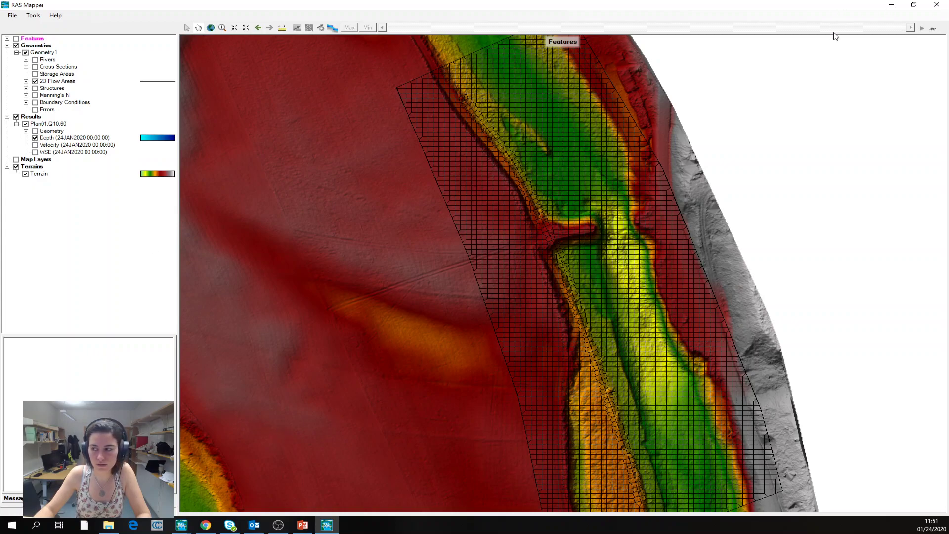
Select the depth result layer and advance its map to the time step 24JAN2020 00:05:00
click(48, 138)
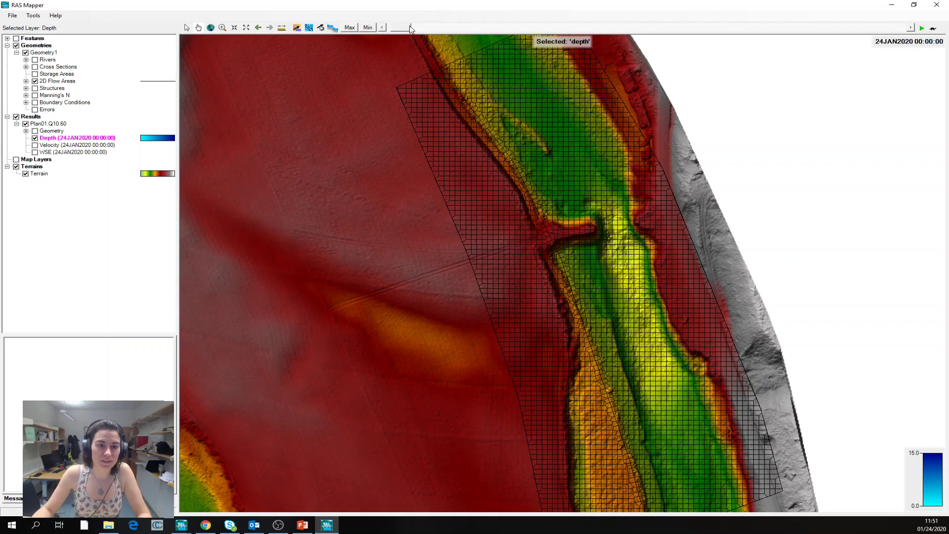
drag(410, 28, 424, 28)
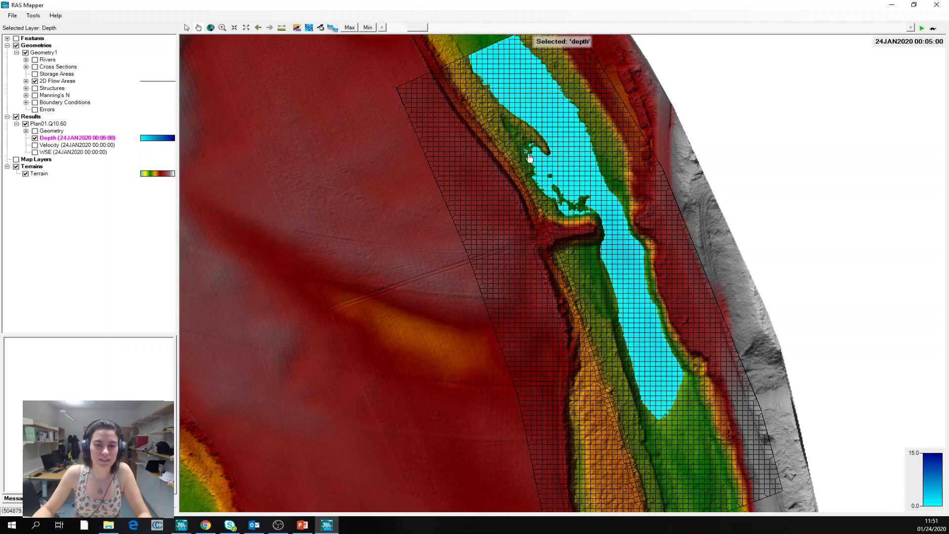
Advance the depth map to 24JAN2020 00:45:00 and set the maximum of its surface color ramp to 3
scroll(498, 147, down, 2)
drag(420, 28, 581, 34)
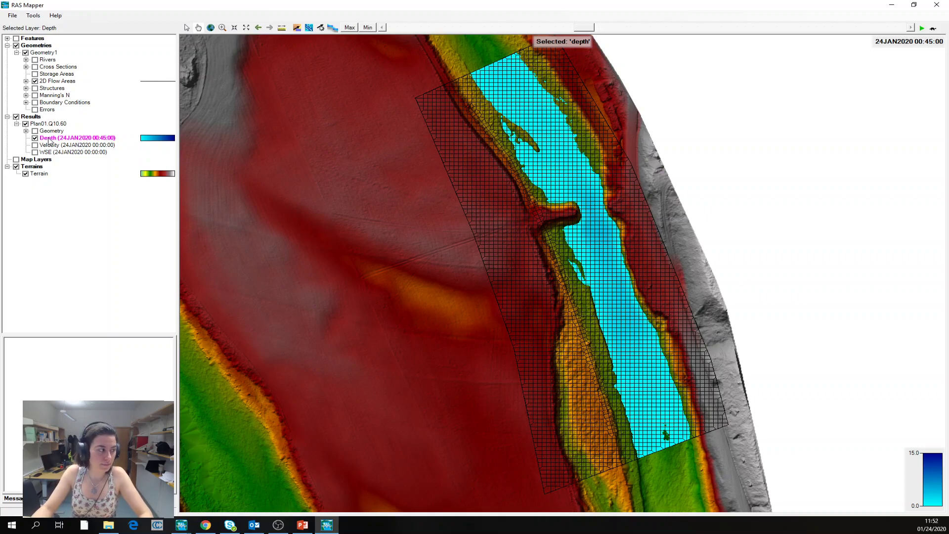
double_click(150, 140)
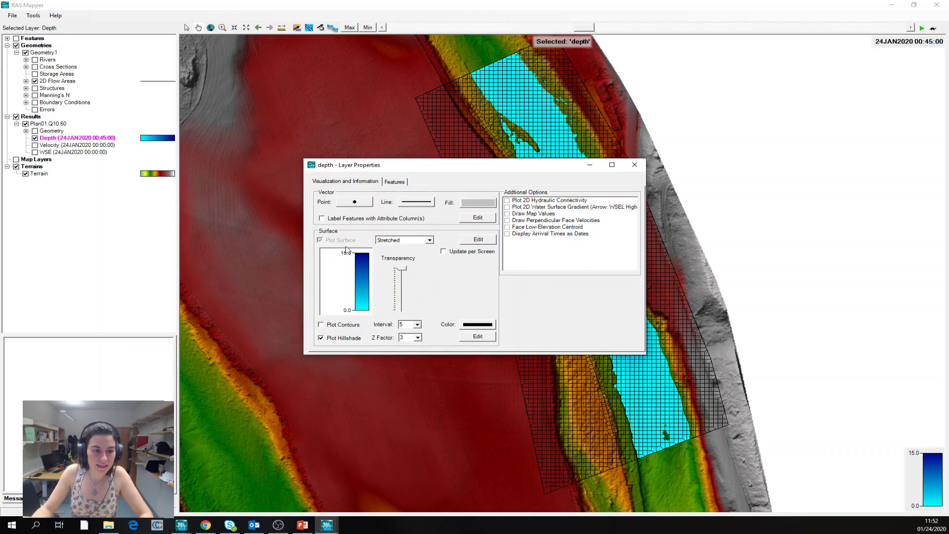
click(478, 240)
double_click(421, 216)
text(3)
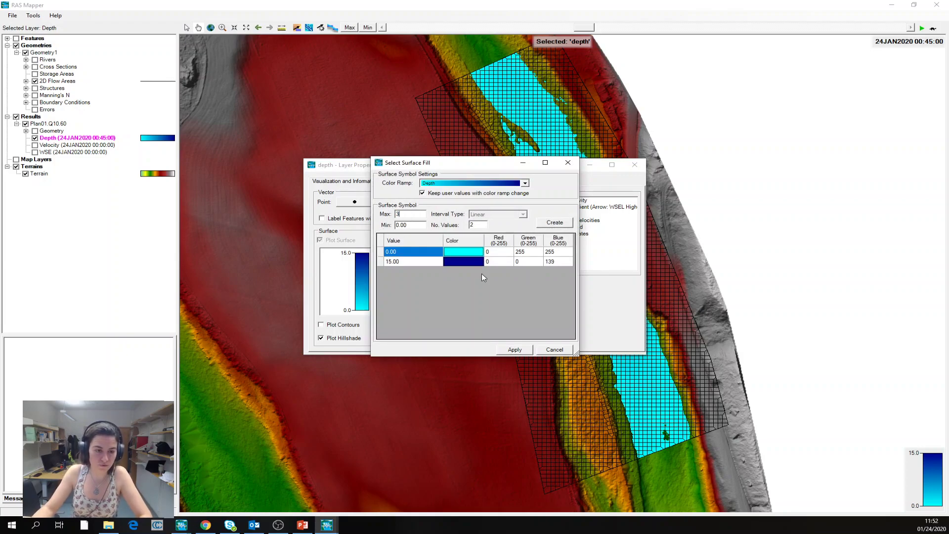
click(561, 225)
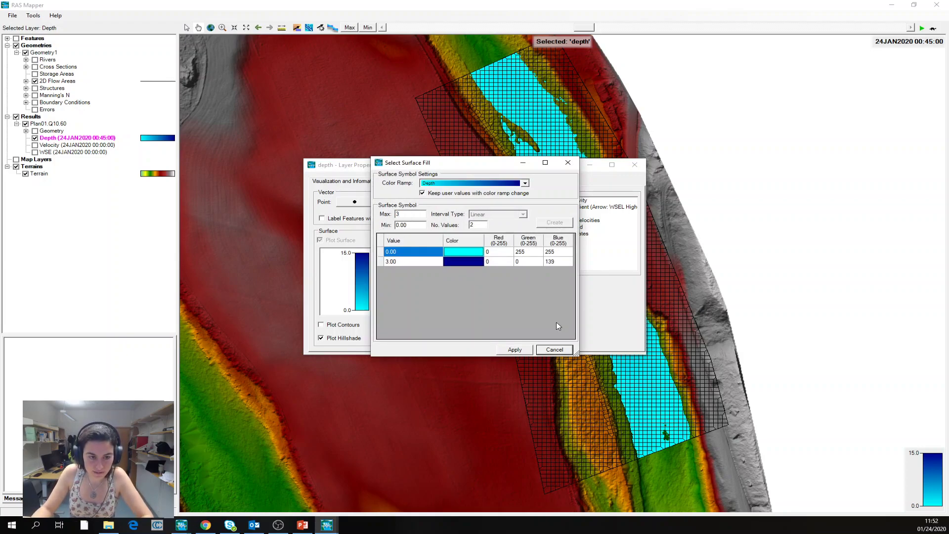
click(515, 349)
click(635, 164)
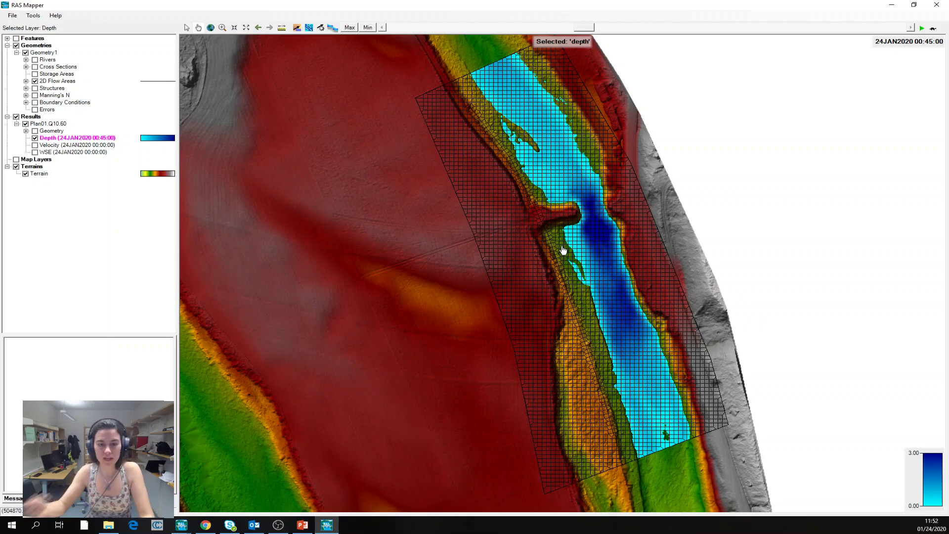
Turn on the animated flow tracing over the depth map and inspect the flow around the obstacle in the channel
click(310, 28)
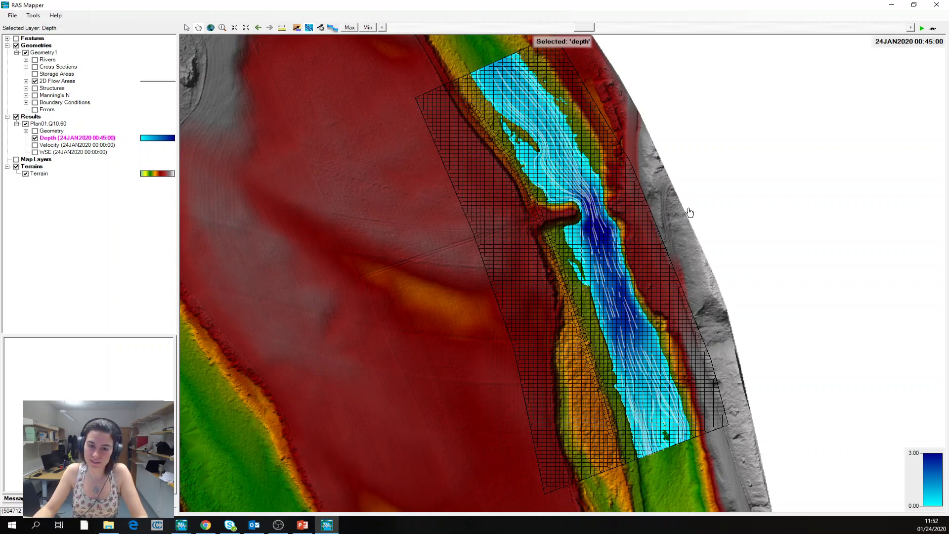
scroll(590, 185, up, 5)
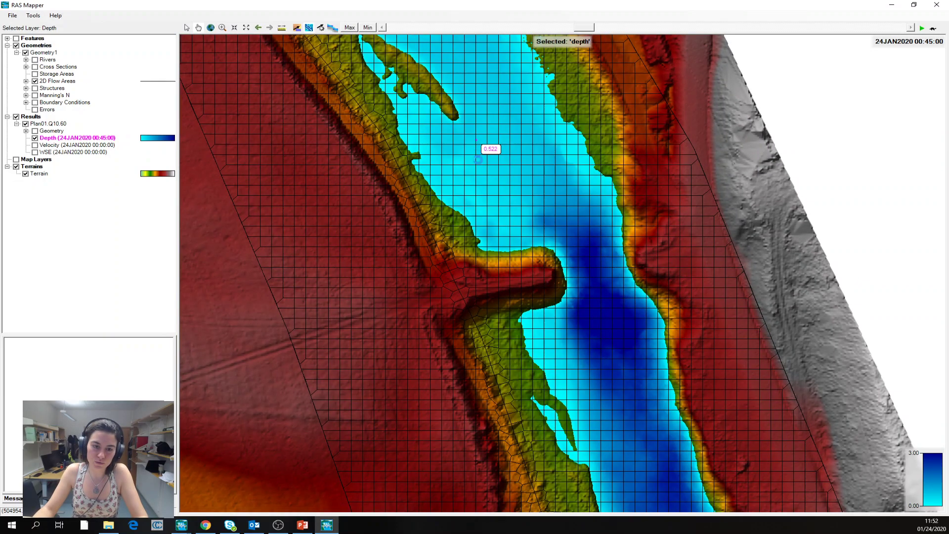
scroll(676, 265, down, 2)
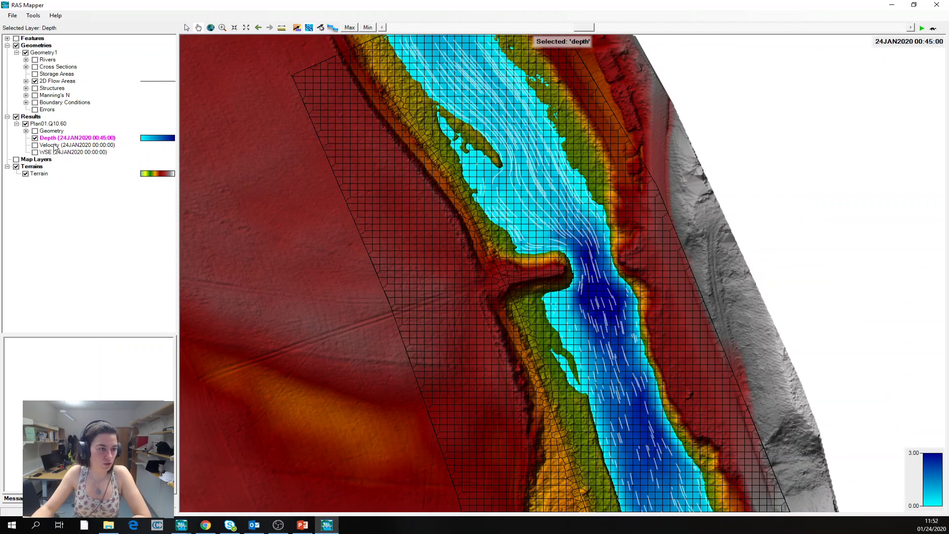
Replace the Depth layer with the Velocity layer on the map and advance it to 24JAN2020 00:45:00
click(35, 138)
click(34, 145)
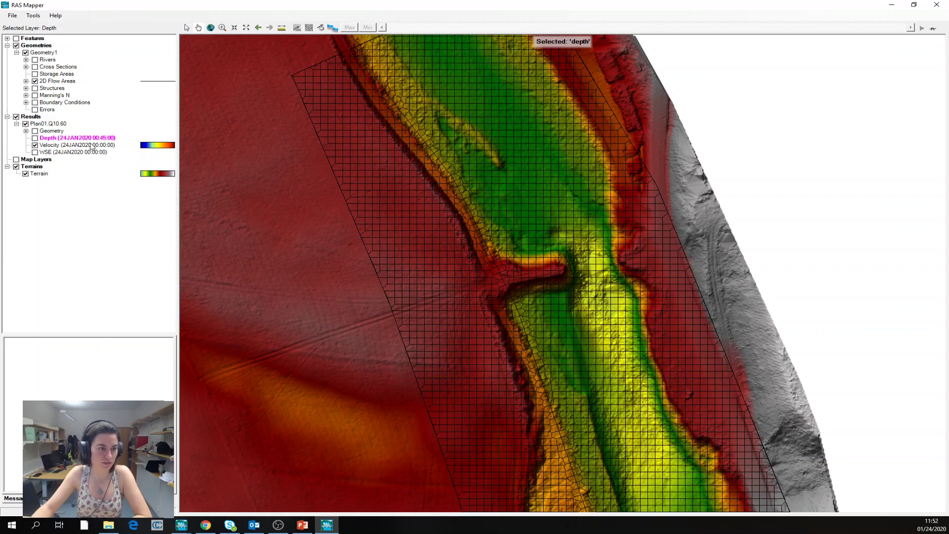
click(43, 146)
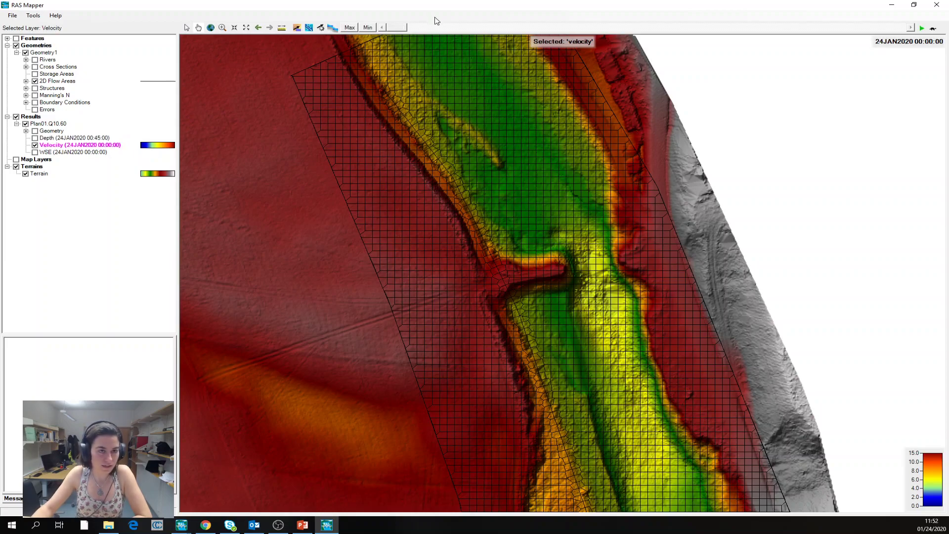
drag(397, 28, 584, 28)
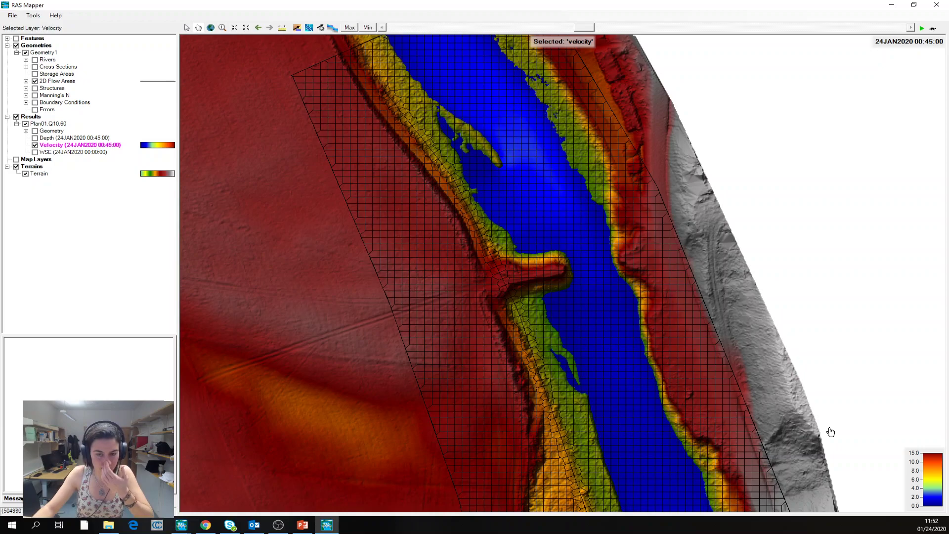
Set the maximum of the velocity layer's surface color ramp to 2 and view the recolored velocities along the modelled reach
double_click(162, 149)
click(478, 241)
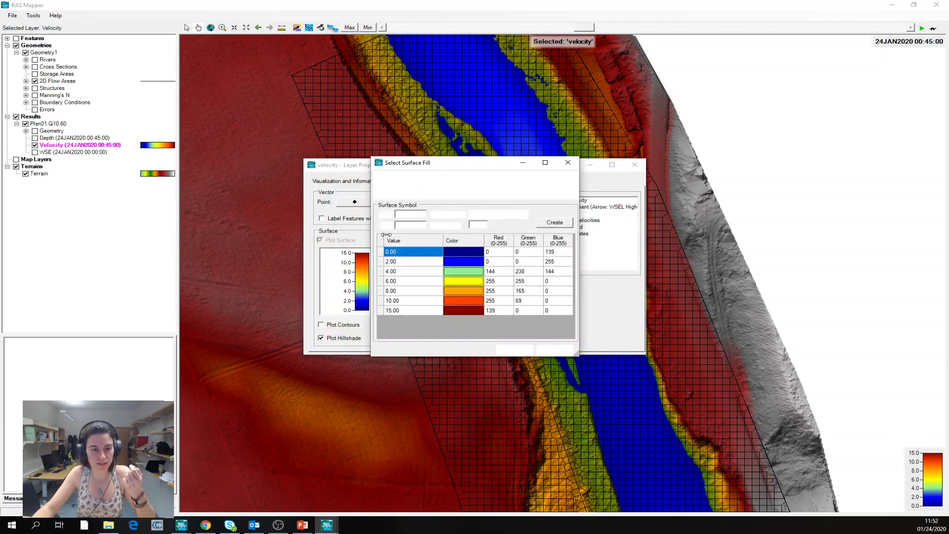
text(2)
click(555, 223)
click(515, 350)
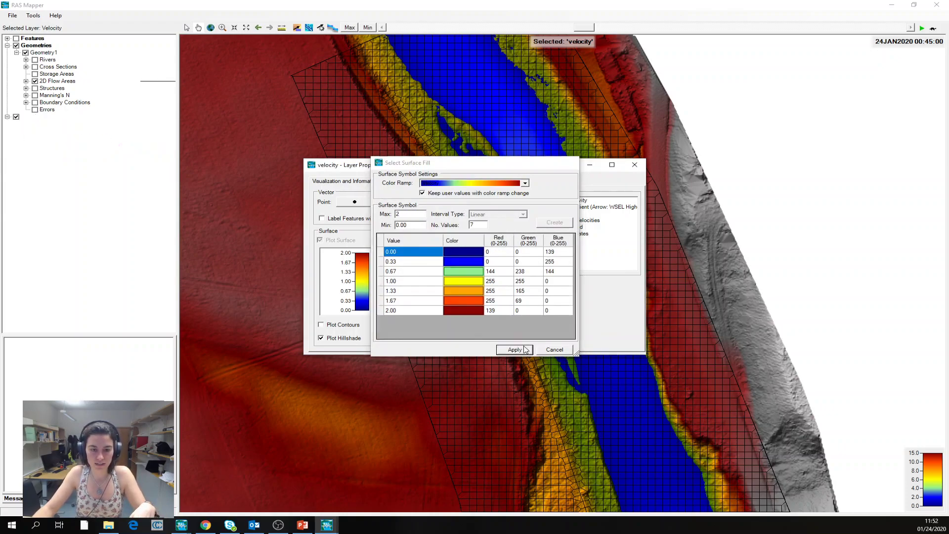
click(635, 164)
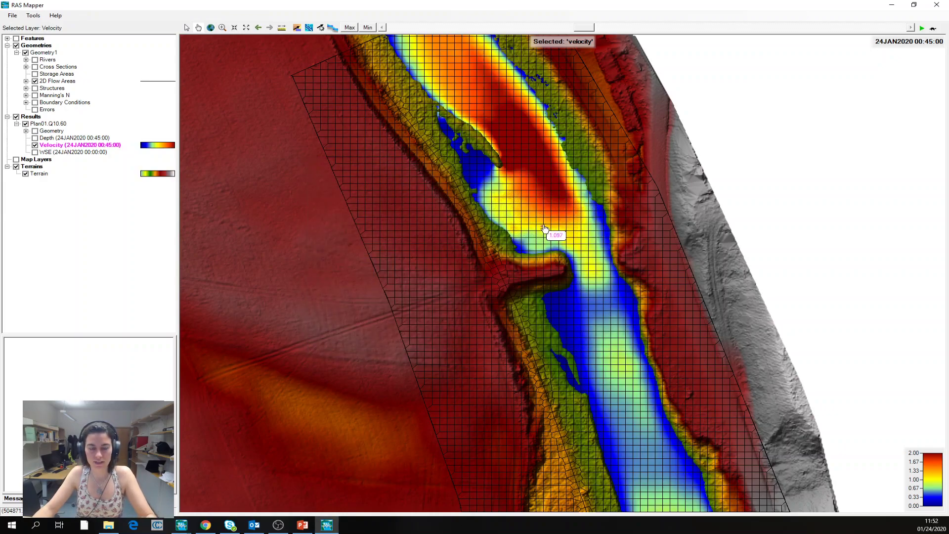
scroll(544, 229, down, 2)
scroll(546, 210, up, 2)
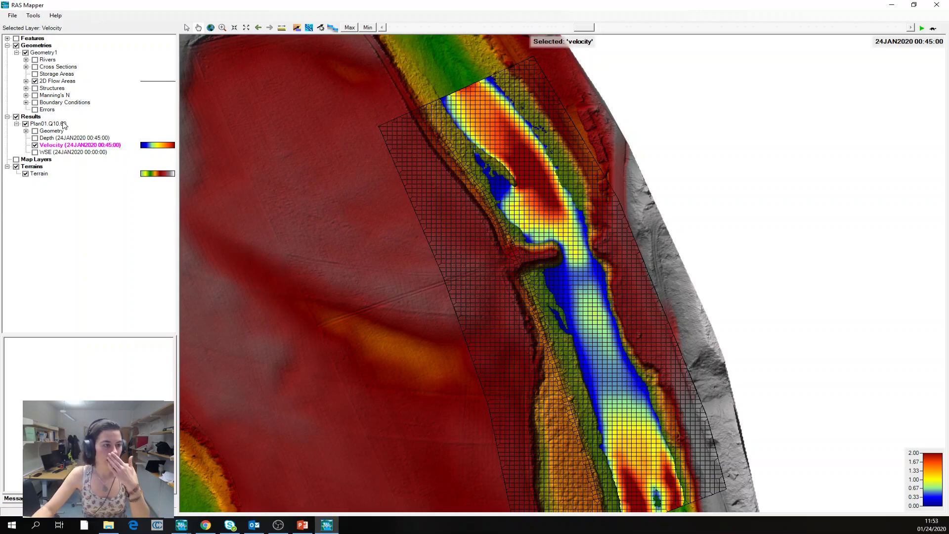
Change the Plan01.Q10.60 depth map to the Maximum profile stored as a raster based on terrain, and compute the stored maps
right_click(54, 125)
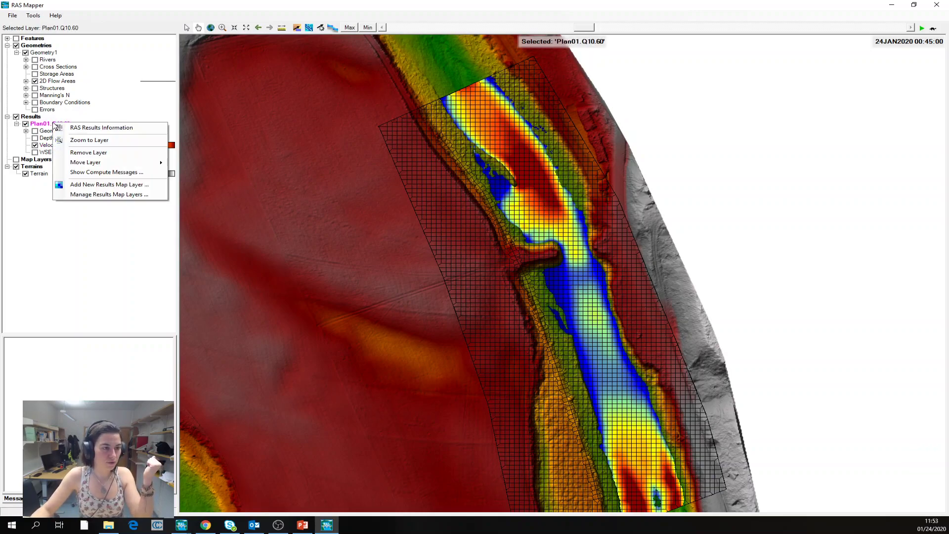
click(82, 194)
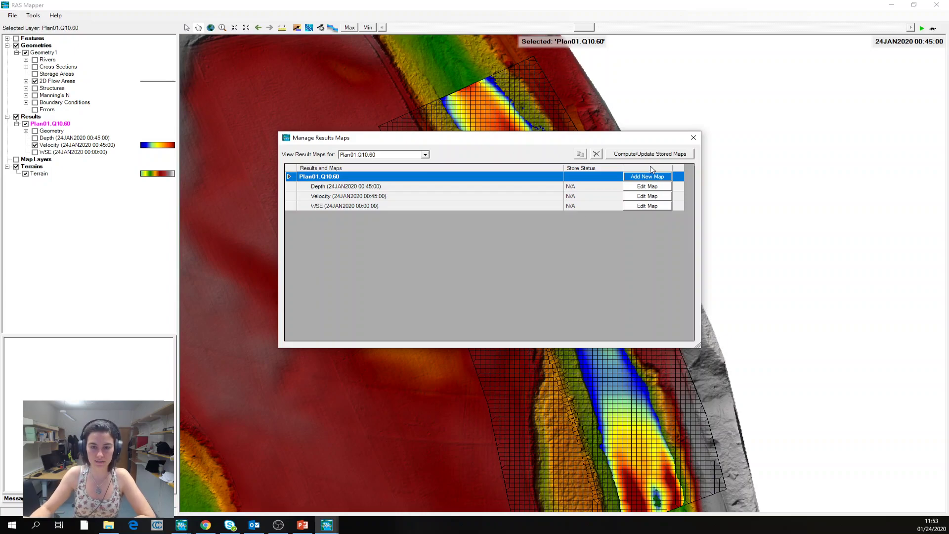
click(471, 190)
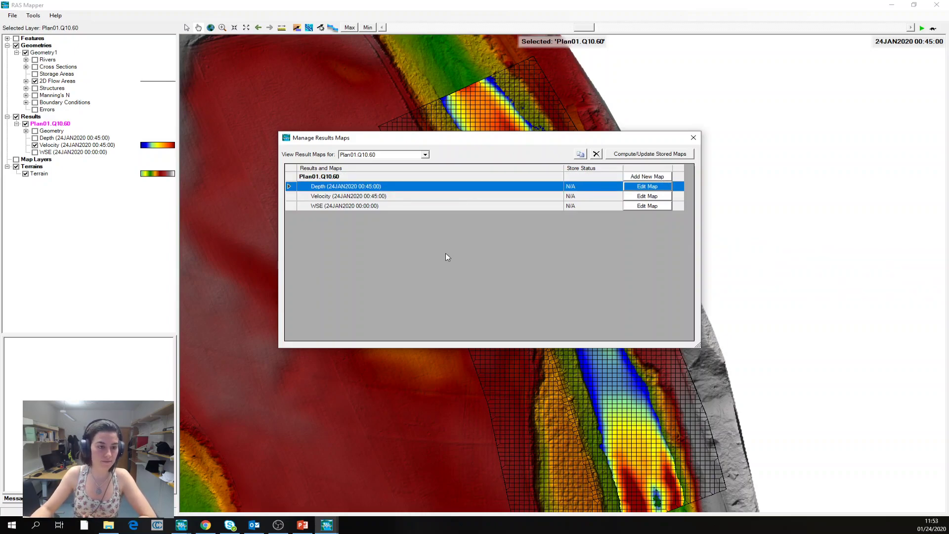
click(649, 189)
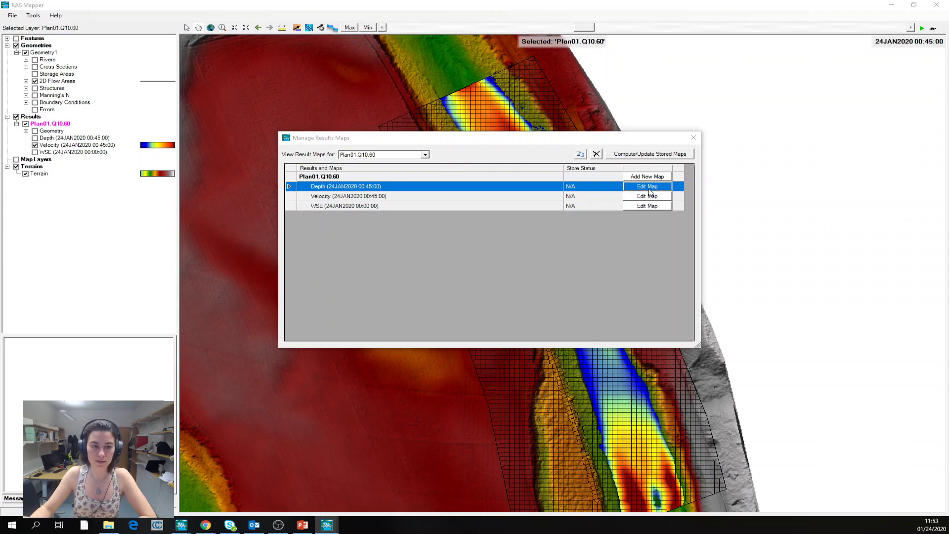
drag(669, 159, 324, 199)
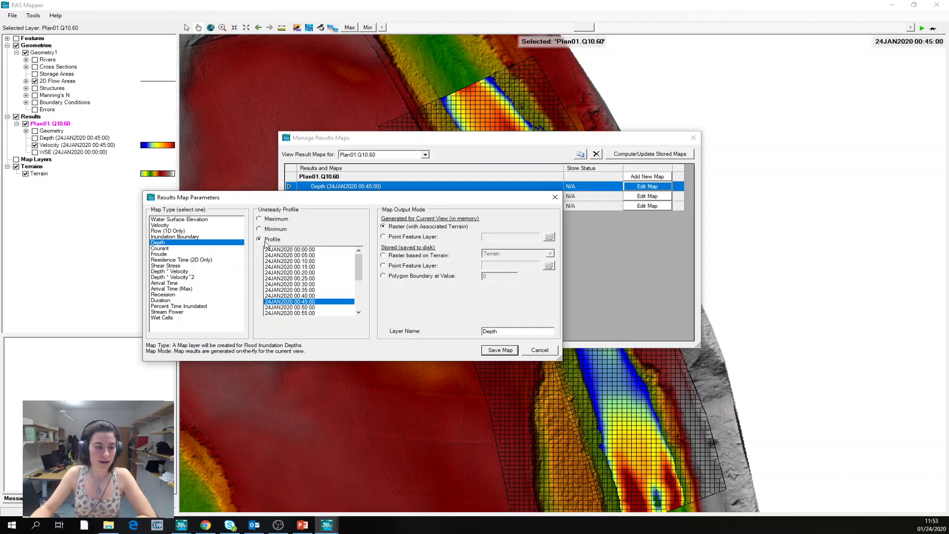
click(259, 219)
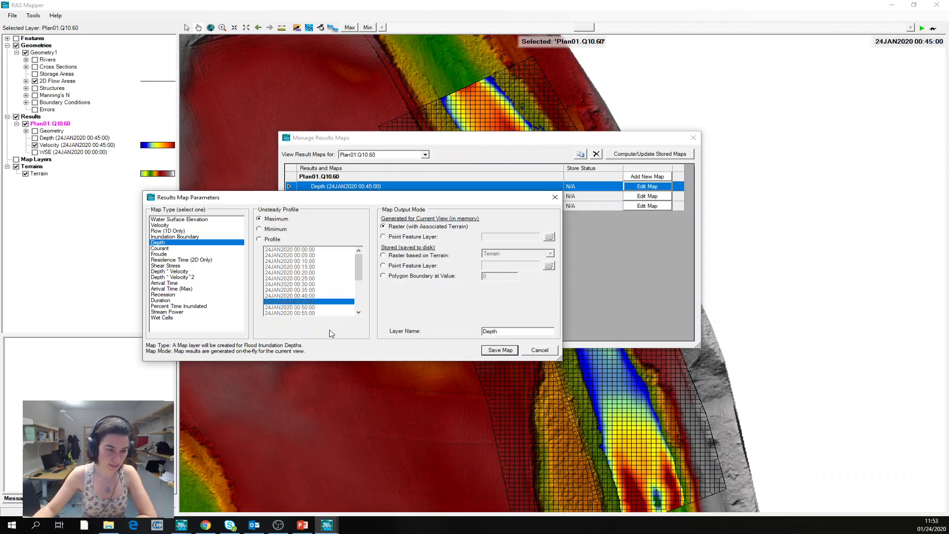
click(386, 256)
click(506, 352)
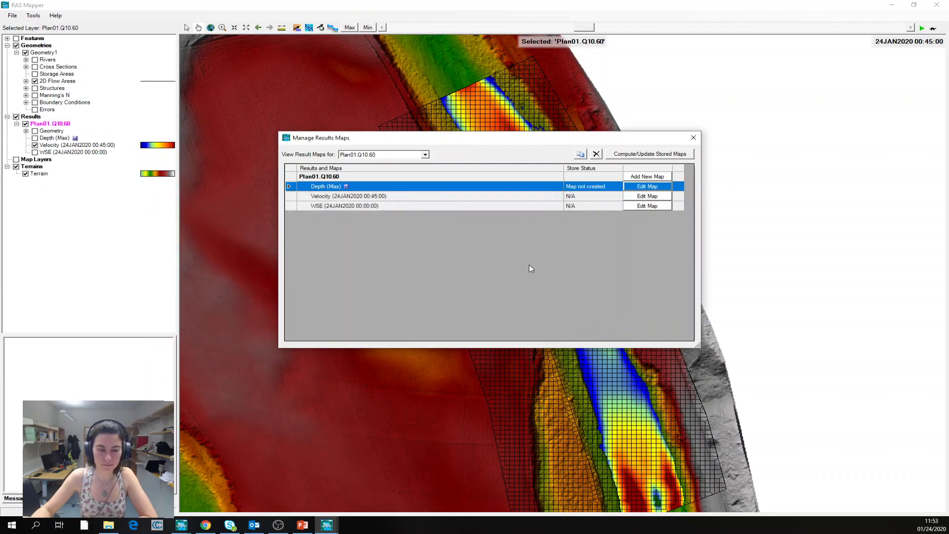
click(621, 154)
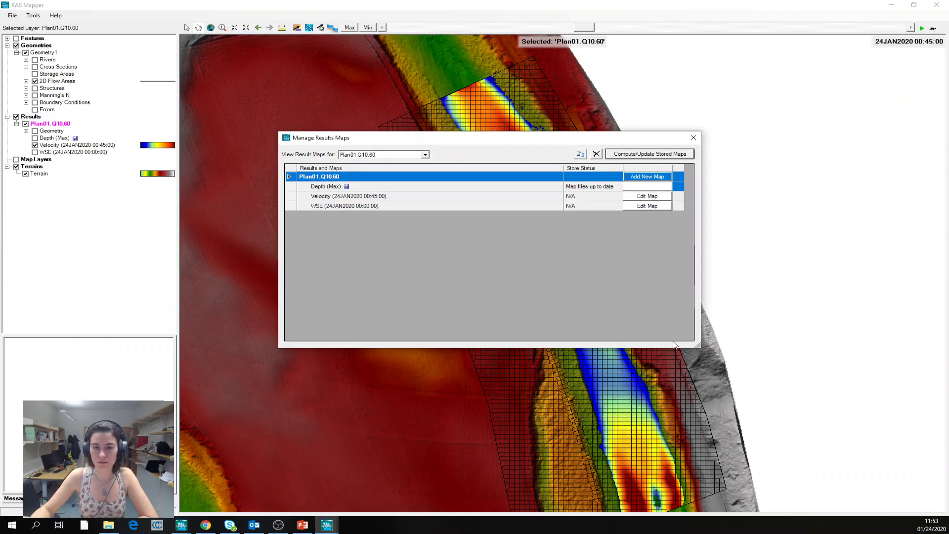
Switch to File Explorer, check the exported depth files in LasTools and HEC-RAS > 04 Model > Plan01.Q10.60, and close the window
click(109, 524)
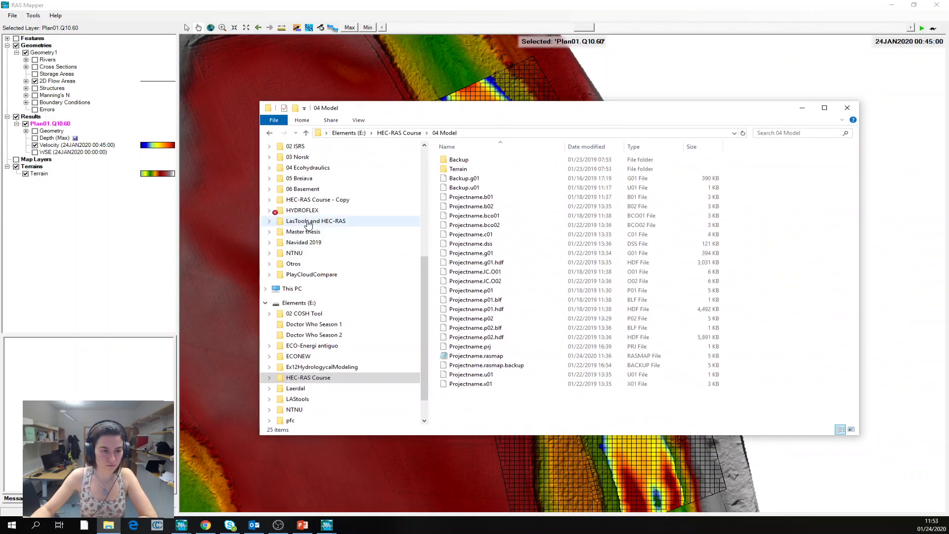
click(309, 221)
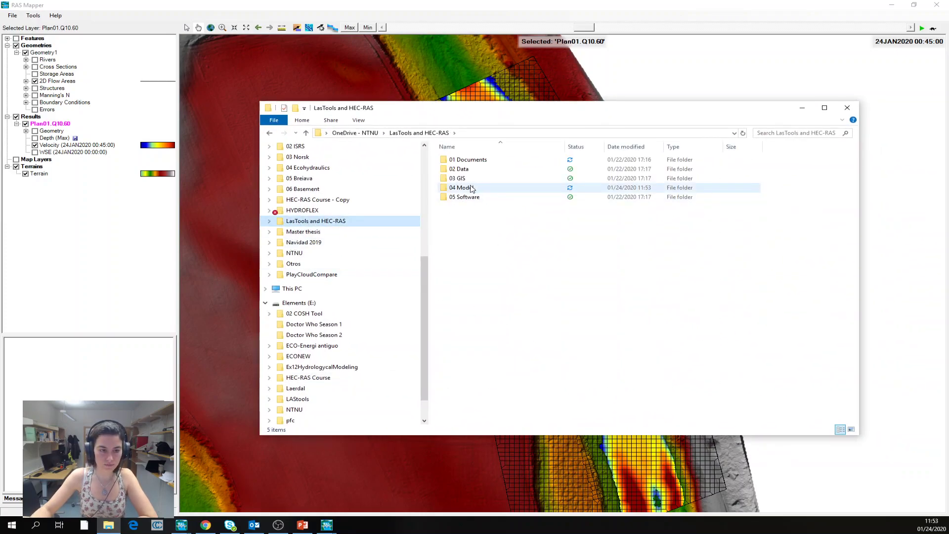
double_click(471, 188)
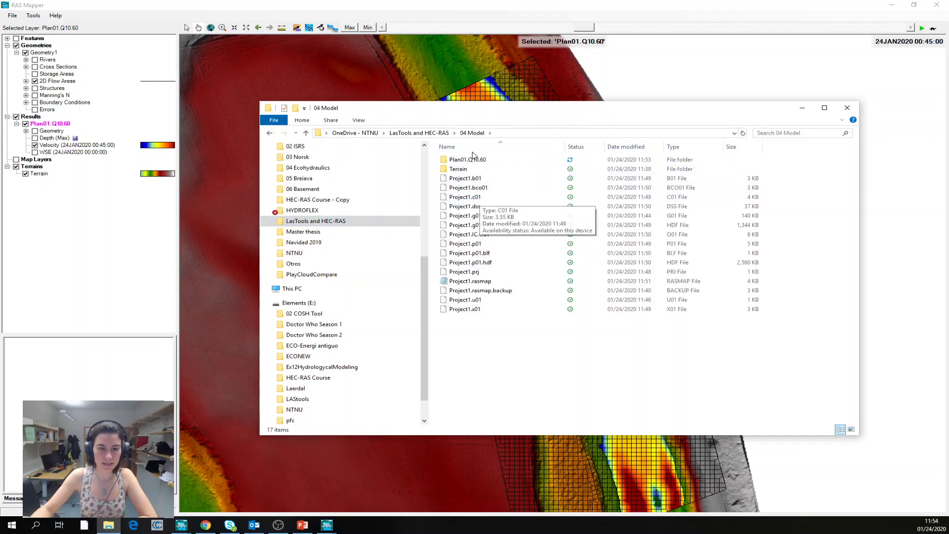
click(471, 163)
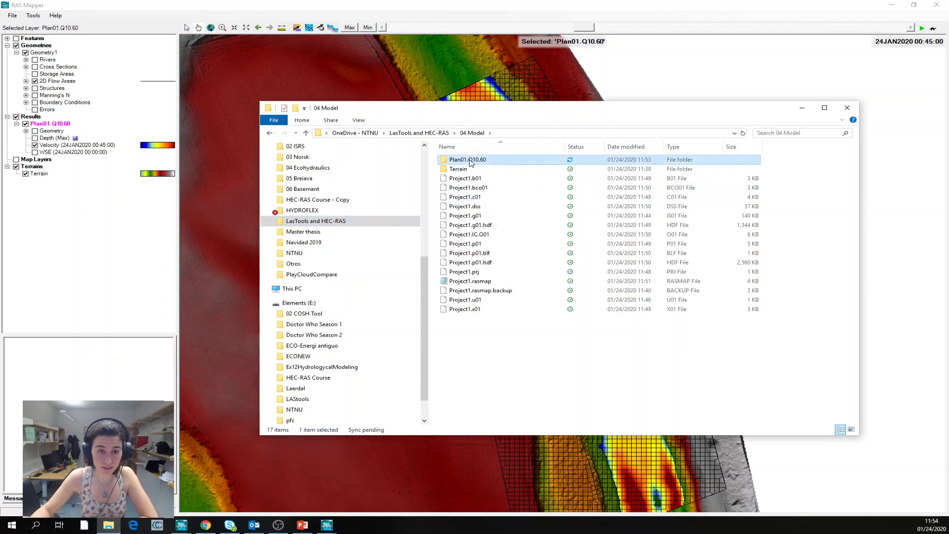
double_click(471, 161)
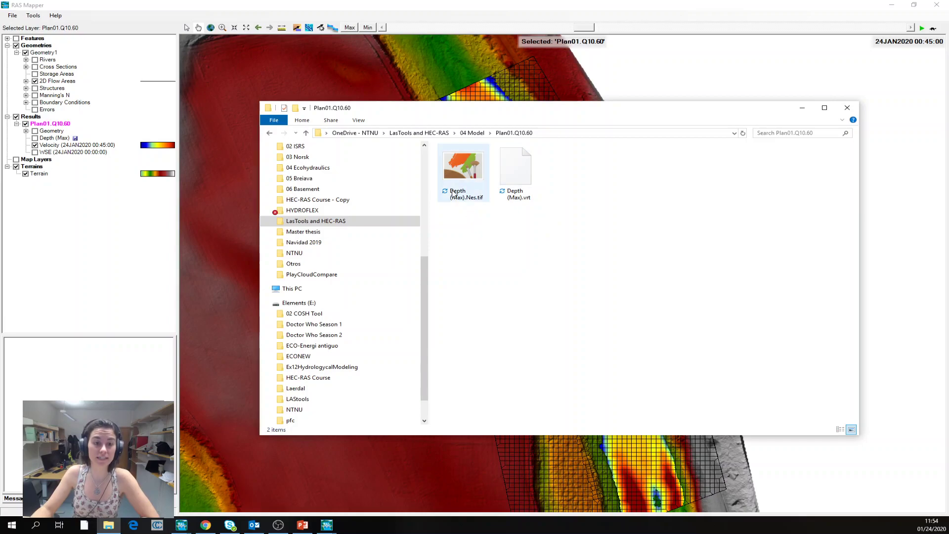
click(847, 108)
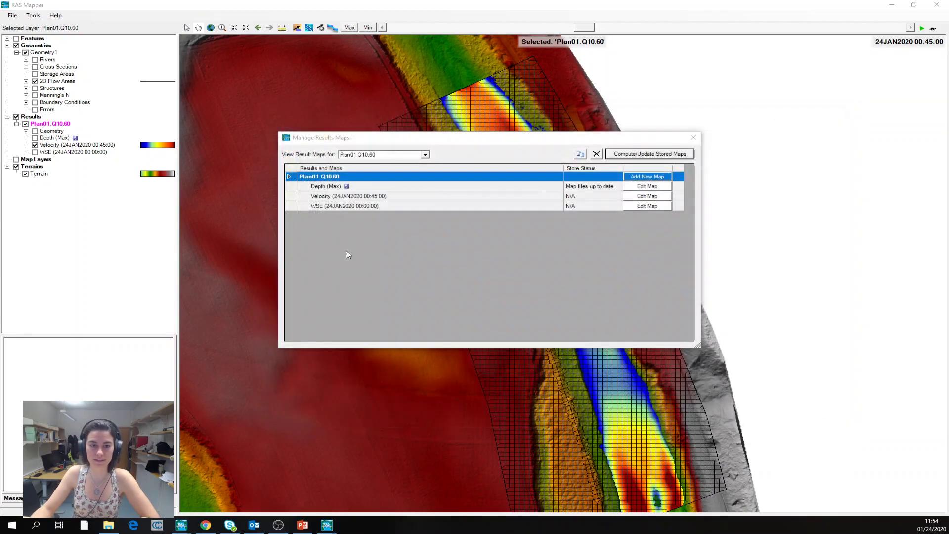
Add an Inundation Boundary map for profile 24JAN2020 00:00:00 to the Plan01.Q10.60 results, and switch off the velocity and inundation boundary layers
click(446, 190)
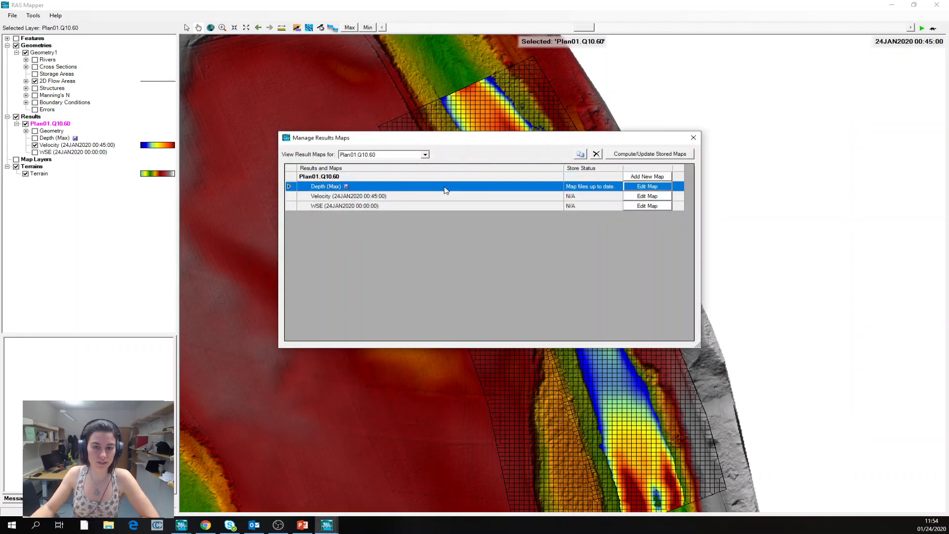
click(634, 178)
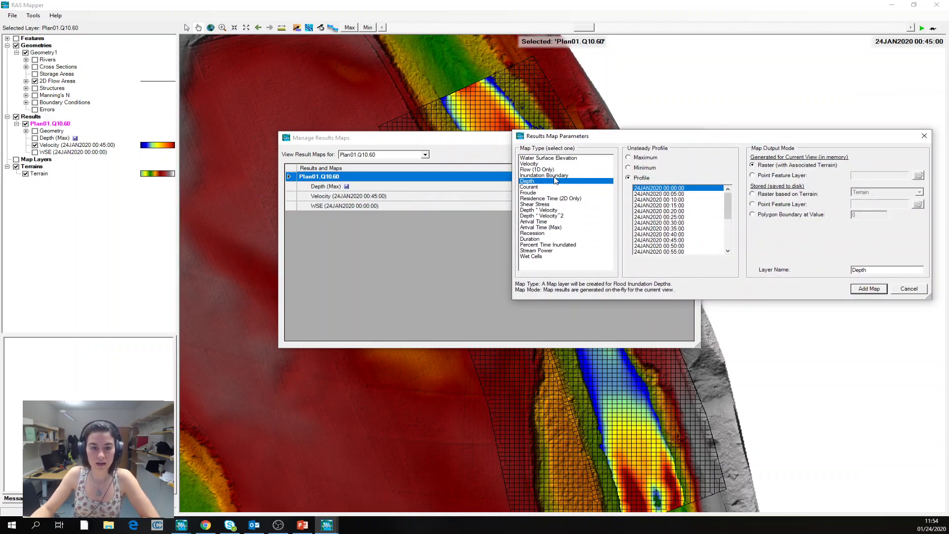
click(556, 176)
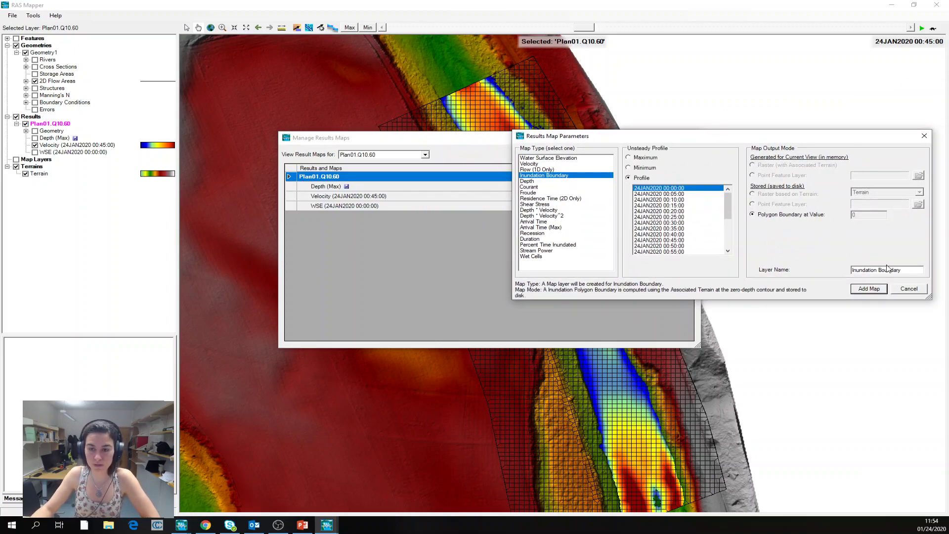
click(866, 289)
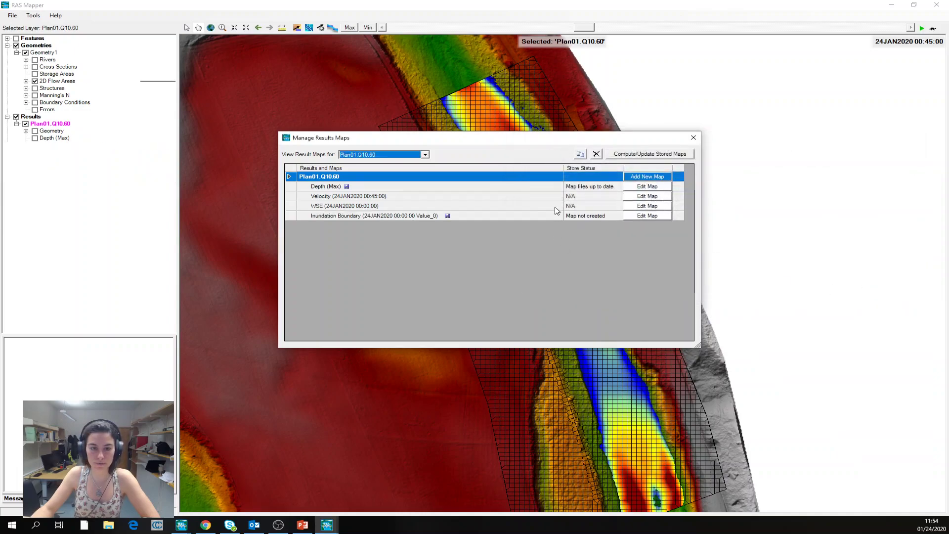
click(692, 137)
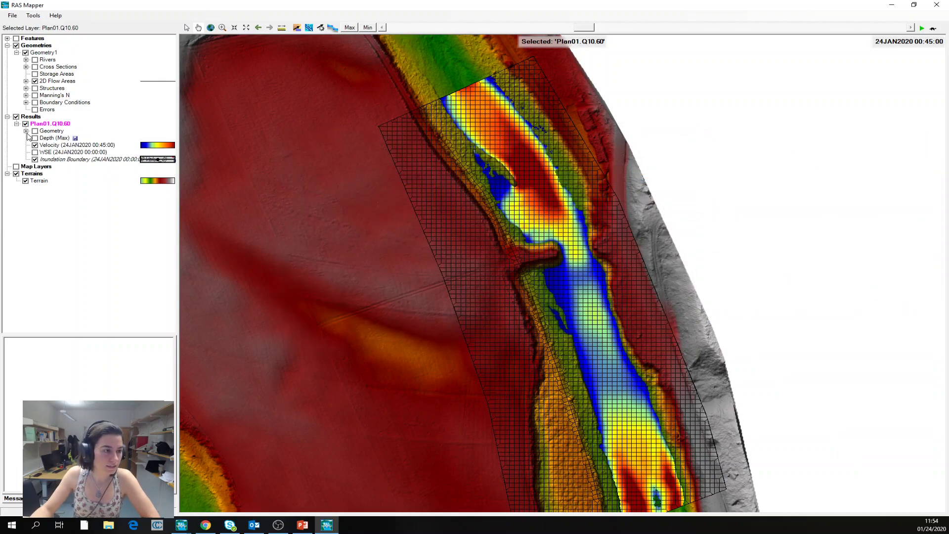
click(36, 145)
click(36, 159)
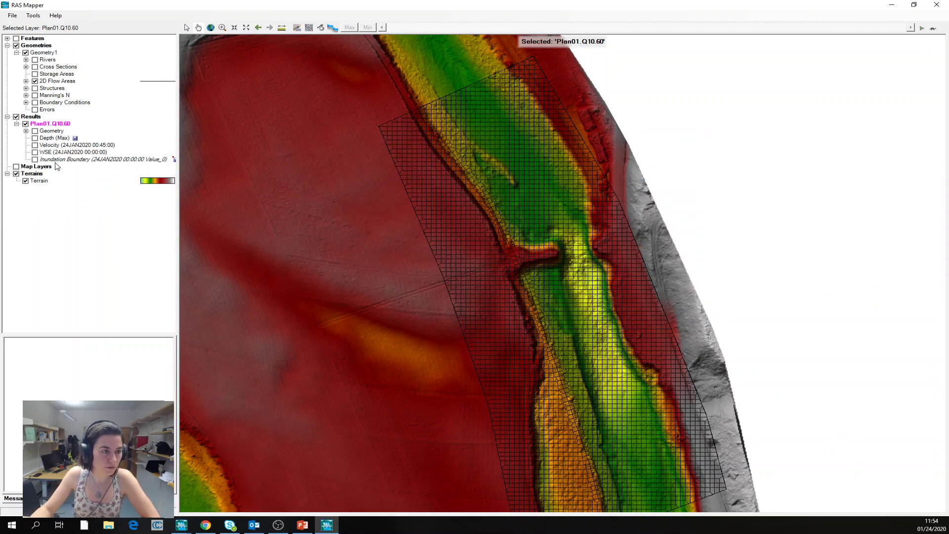
Check the display of the 24JAN2020 00:00:00 inundation boundary on the map, leaving its layer switched off
right_click(41, 158)
click(103, 191)
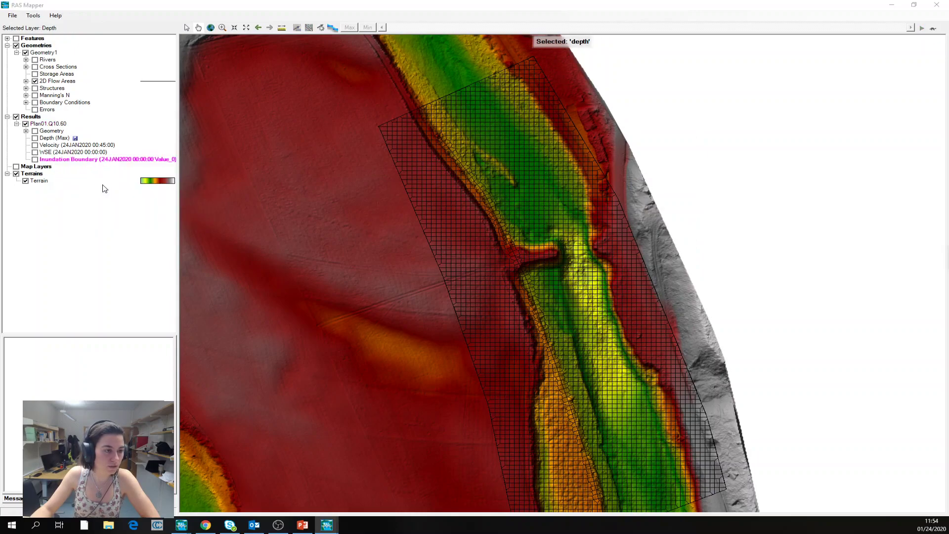
click(35, 159)
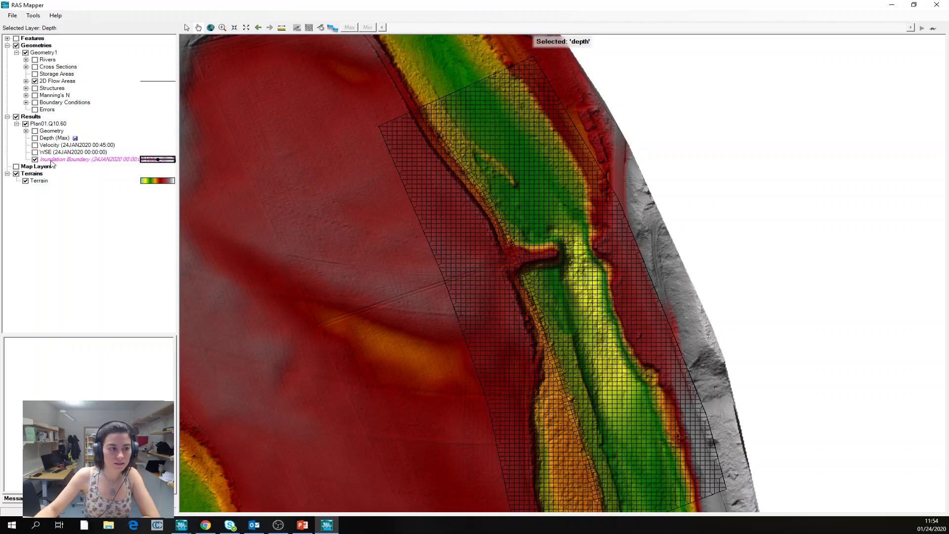
click(35, 160)
click(35, 160)
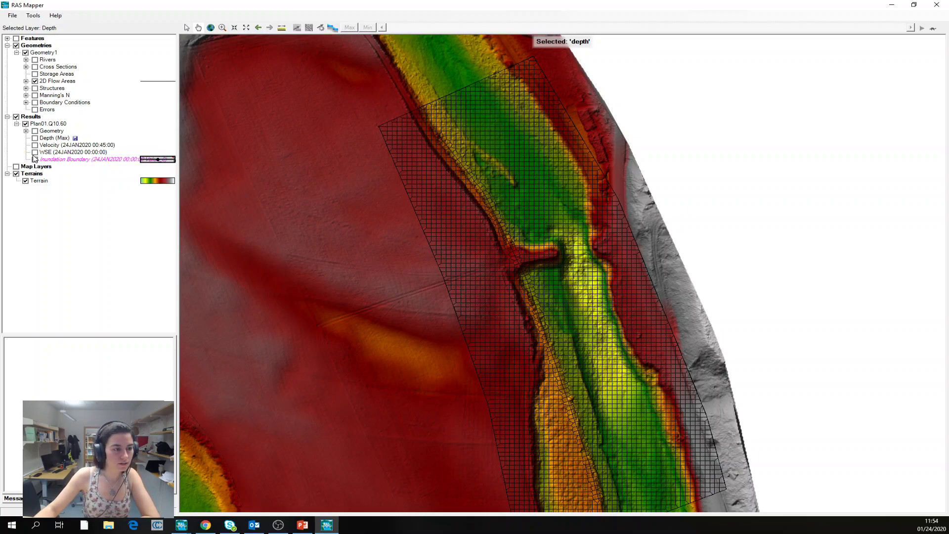
click(35, 160)
click(35, 160)
Add an Inundation Boundary map for profile 24JAN2020 02:00:00 to the Plan01.Q10.60 results
right_click(43, 126)
click(92, 199)
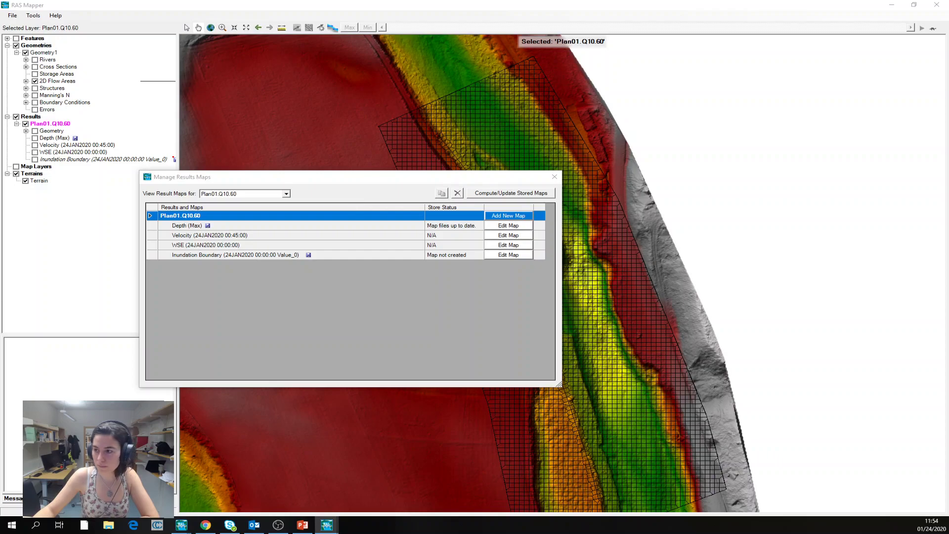
click(508, 216)
click(123, 188)
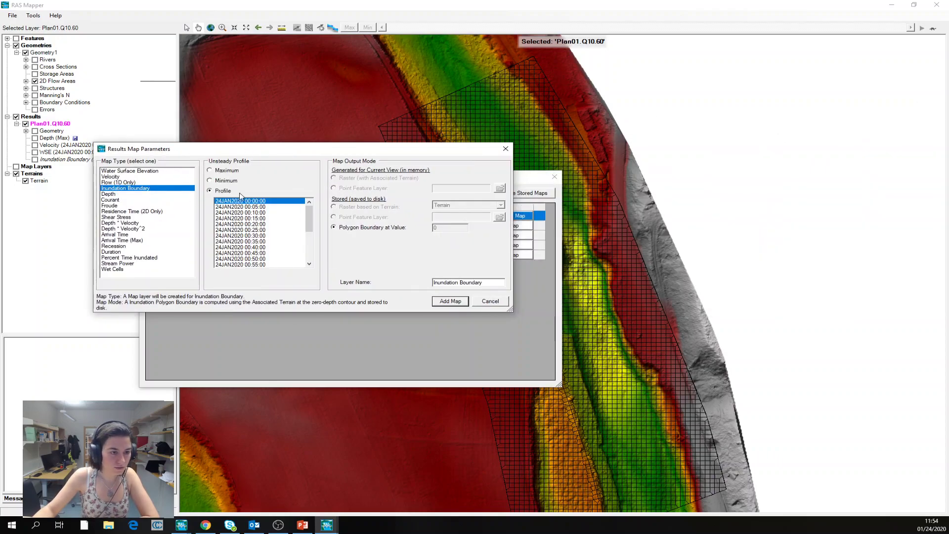
scroll(309, 216, down, 5)
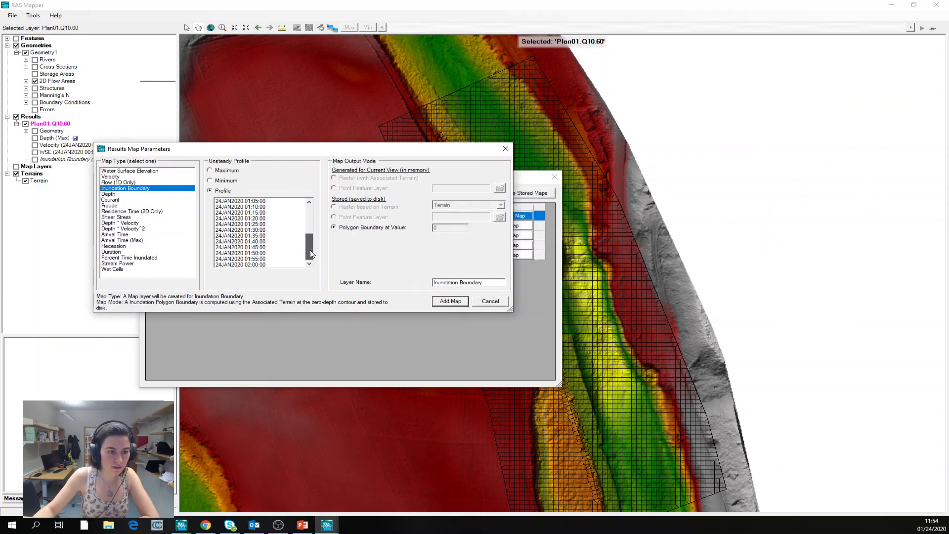
click(261, 264)
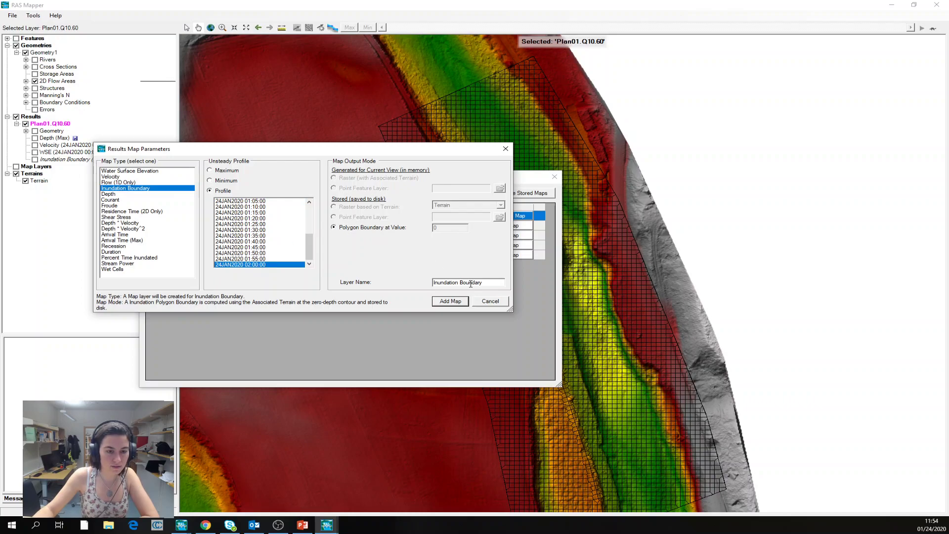
click(450, 301)
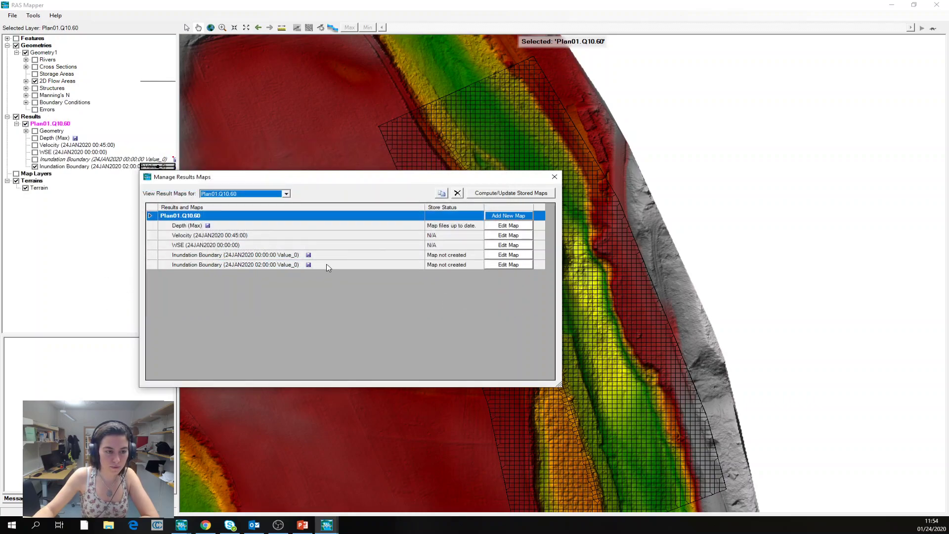
Compute the stored map for the 24JAN2020 02:00:00 inundation boundary only, and close the results map manager
click(319, 265)
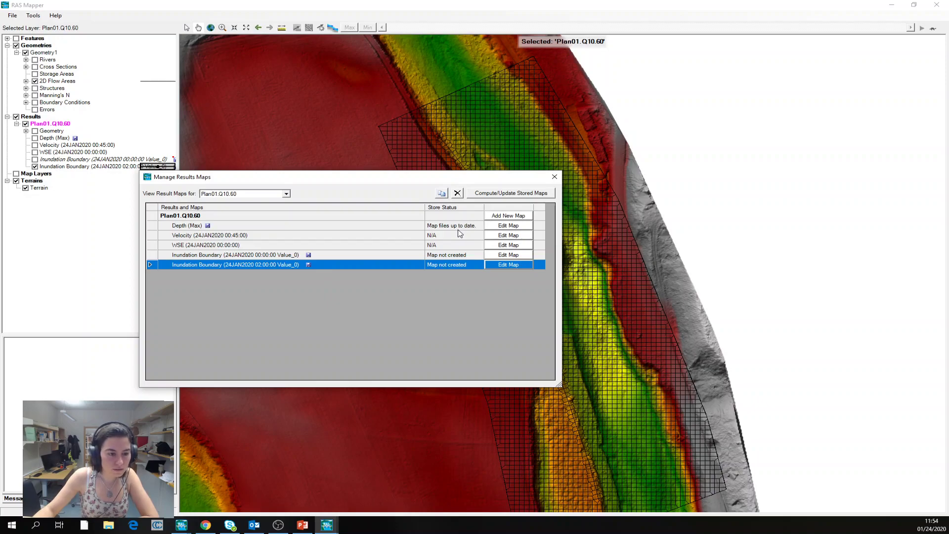
click(497, 196)
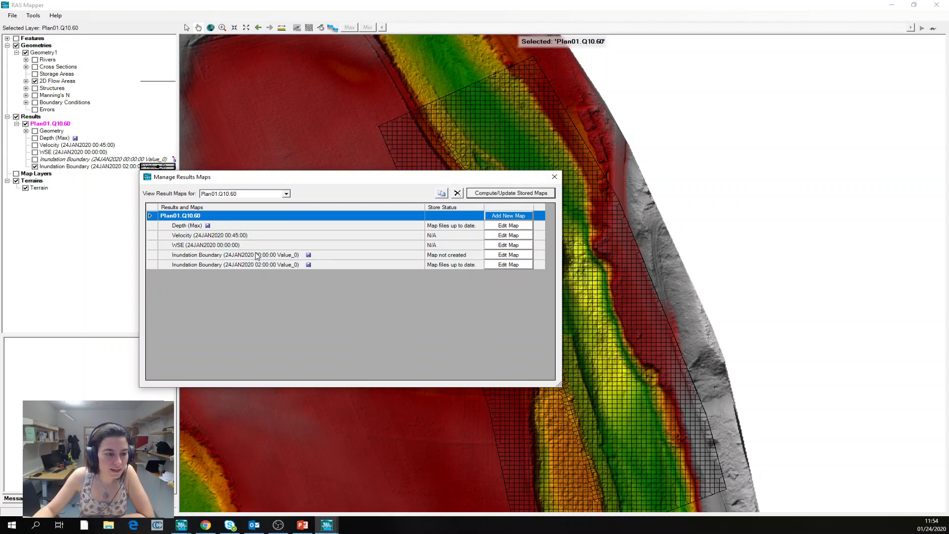
click(554, 176)
Show the 24JAN2020 02:00:00 inundation boundary on the map together with the maximum depth layer
click(35, 167)
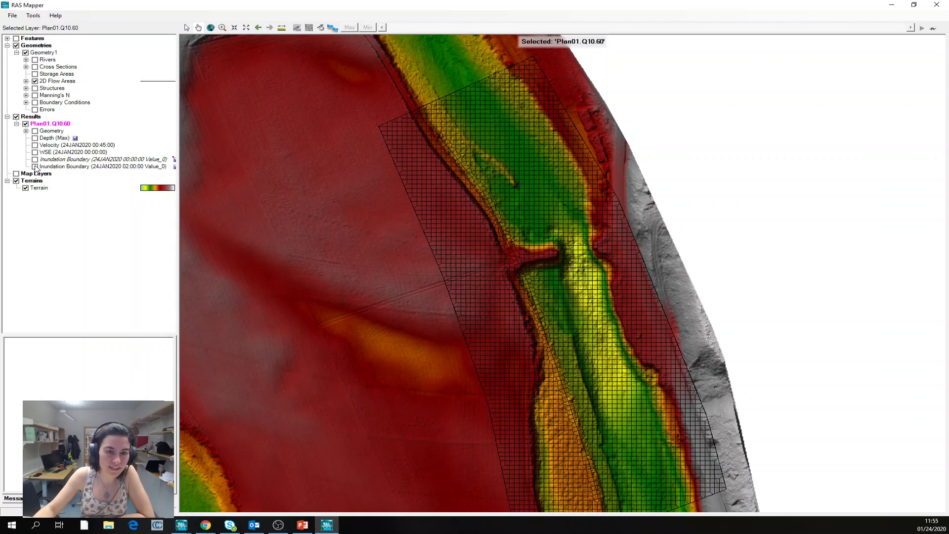
click(35, 167)
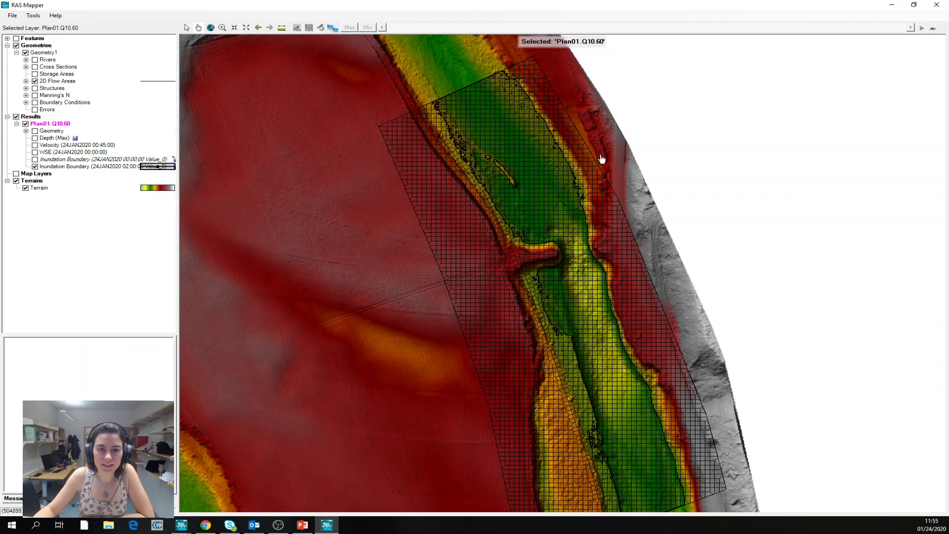
click(35, 138)
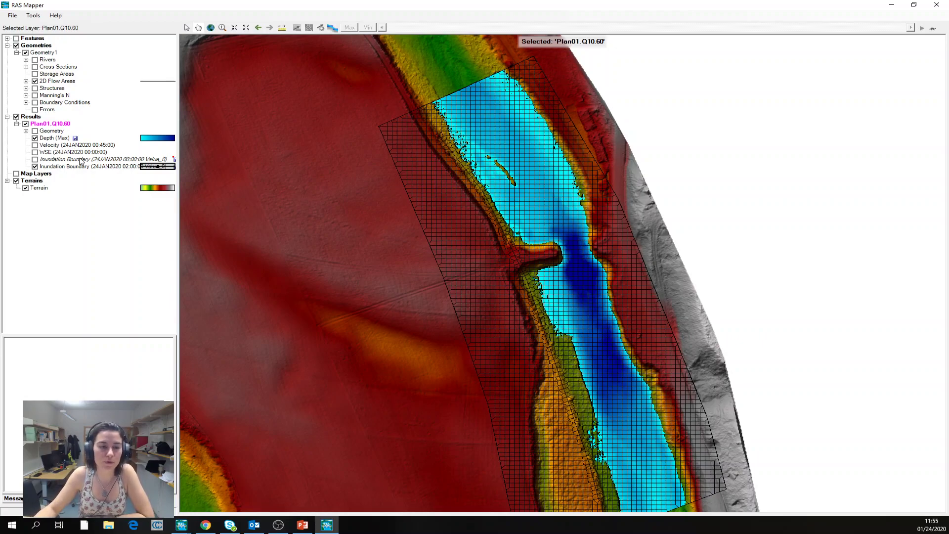
Add Google Satellite web imagery as a map layer and display it behind the depth results and mesh of the modelled reach
right_click(27, 177)
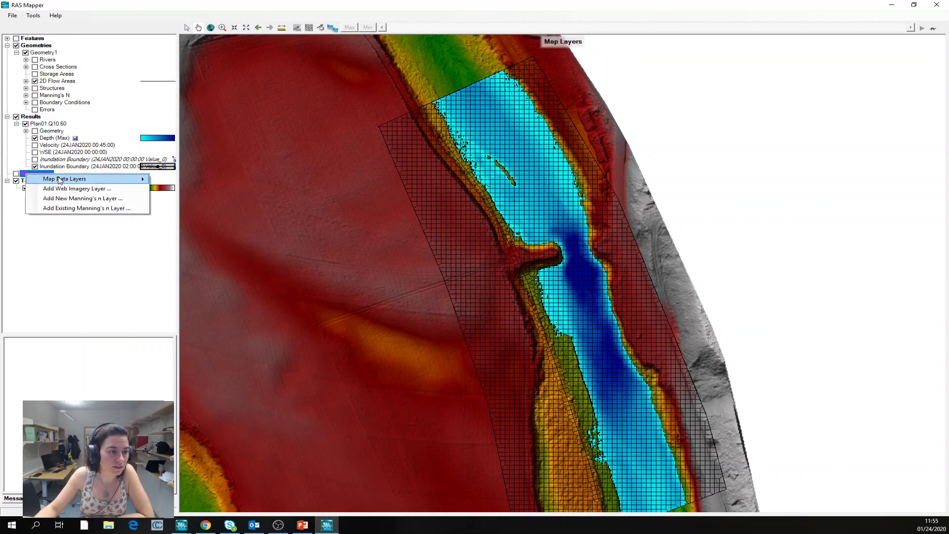
click(72, 189)
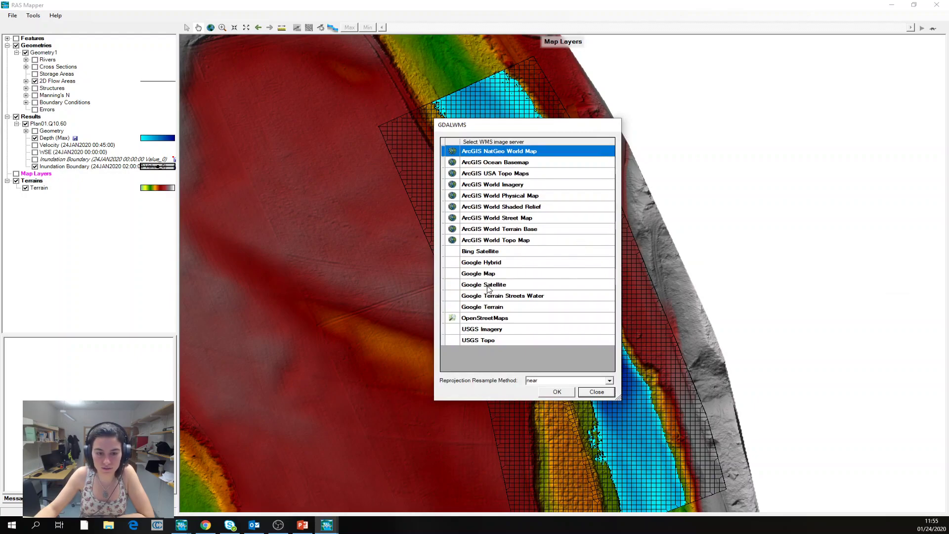
click(488, 288)
click(557, 394)
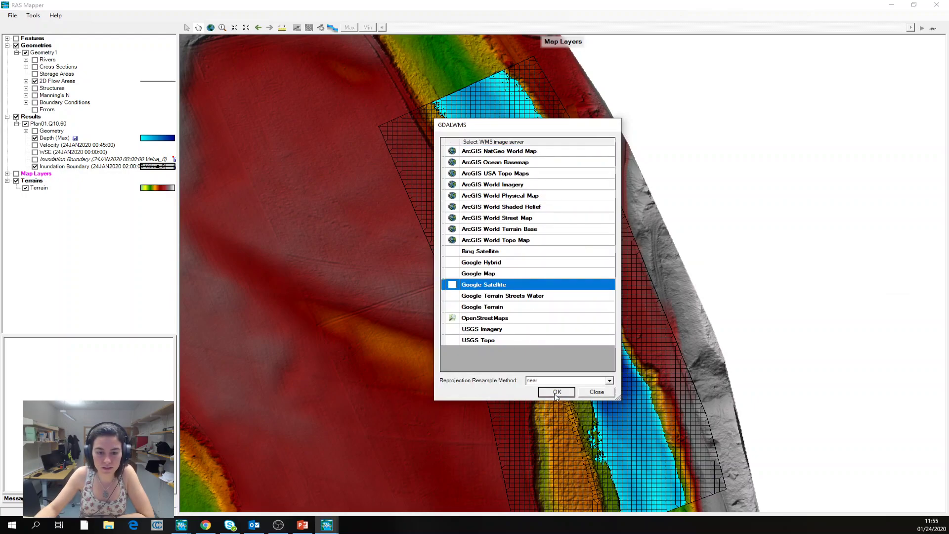
click(6, 174)
click(16, 174)
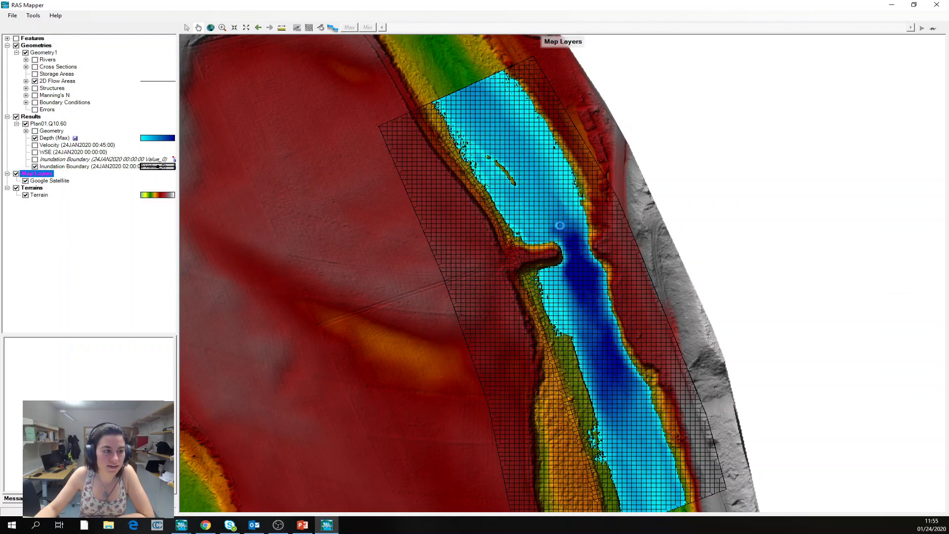
scroll(564, 210, down, 3)
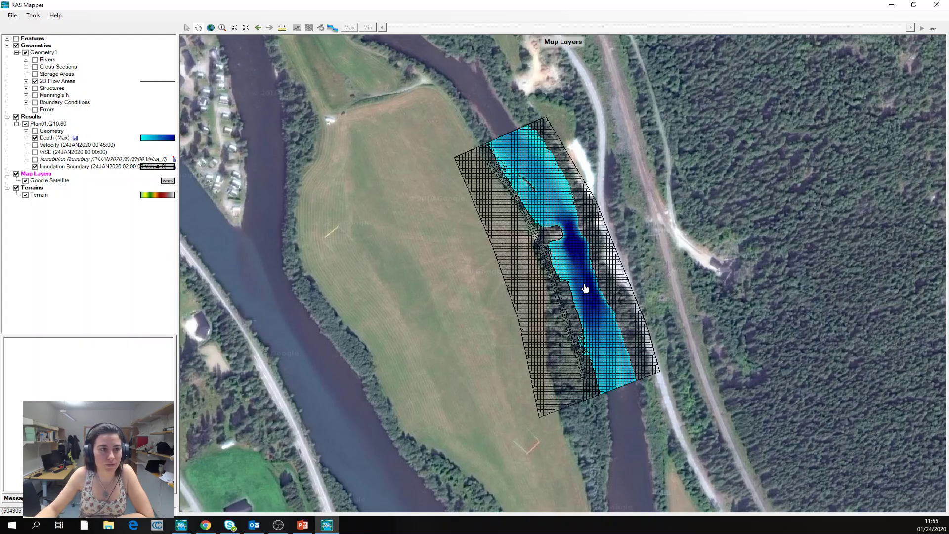
Close RAS Mapper and bring up the unsteady flow analysis settings of Plan01.Q10.60 in HEC-RAS
click(937, 4)
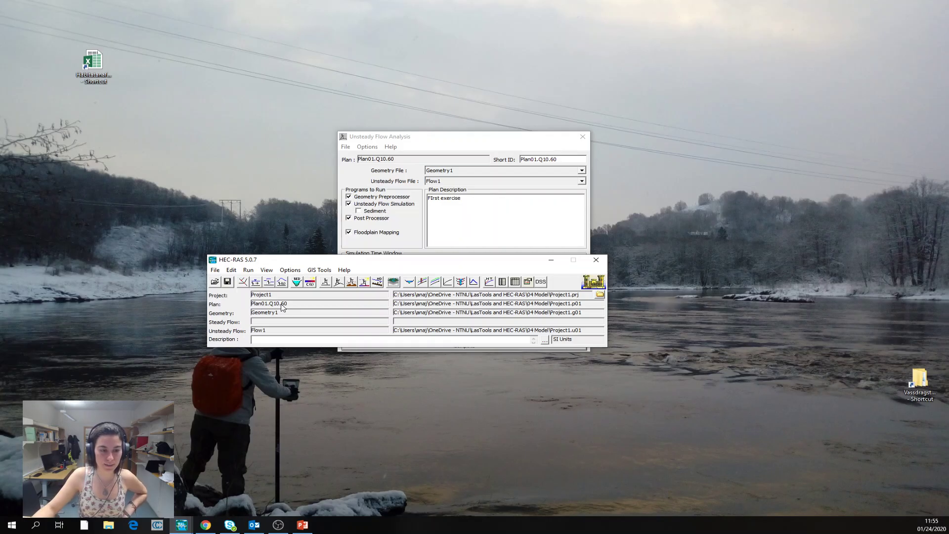
click(364, 279)
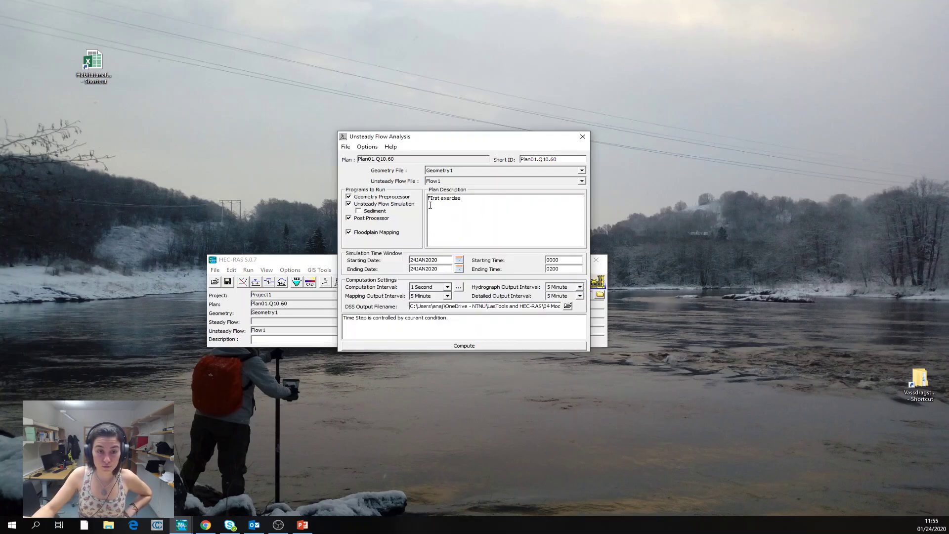